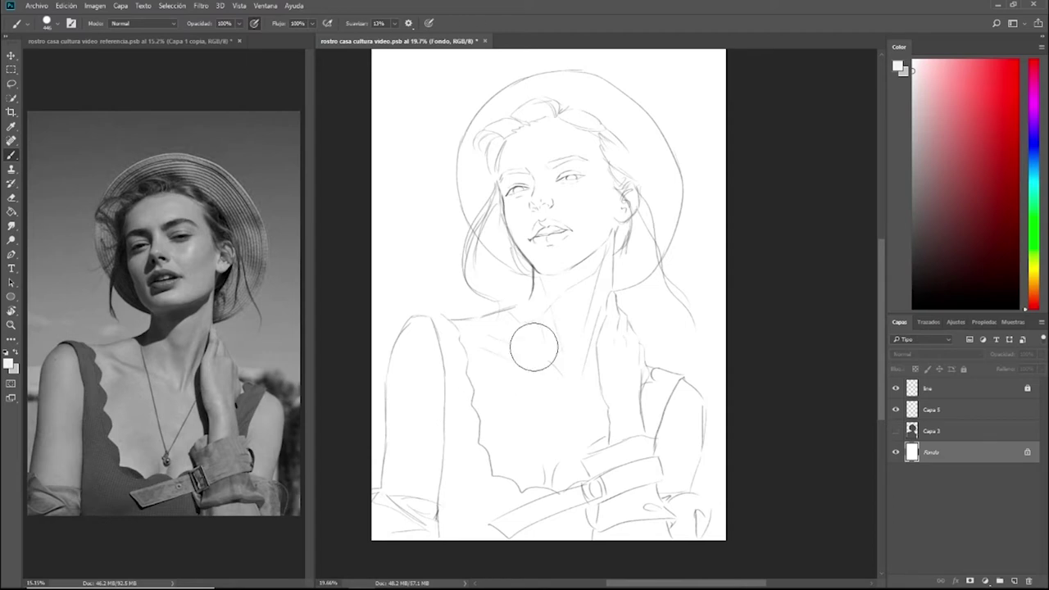
Choose the "soft square" brush at 30 px from the brush presets.
right_click(475, 311)
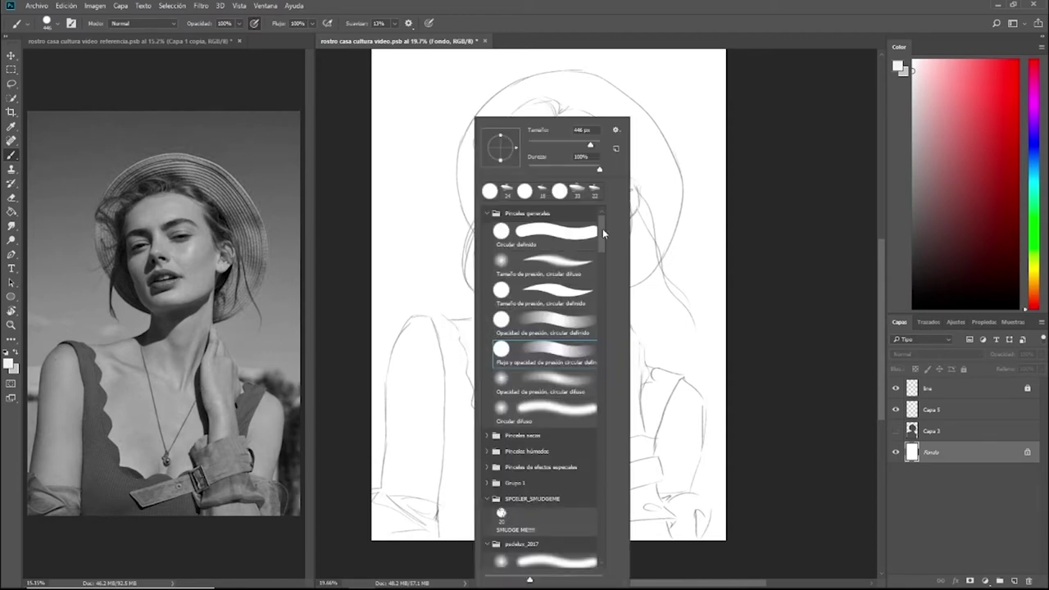
left_click_drag(602, 228, 621, 489)
left_click(558, 370)
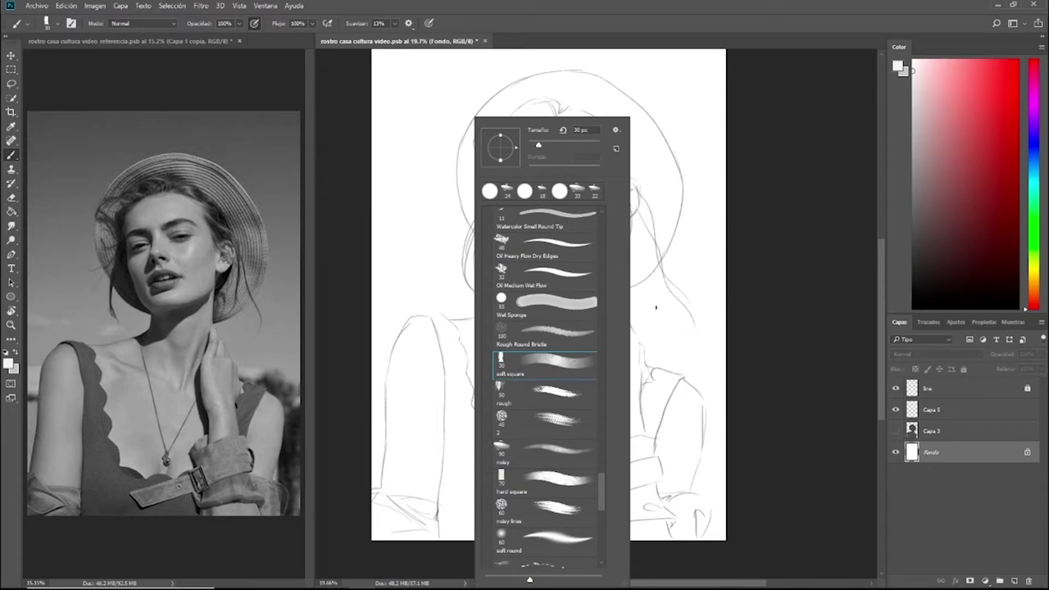
mouse_move(604, 487)
left_mouse_down()
mouse_move(660, 263)
mouse_move(656, 243)
left_mouse_up()
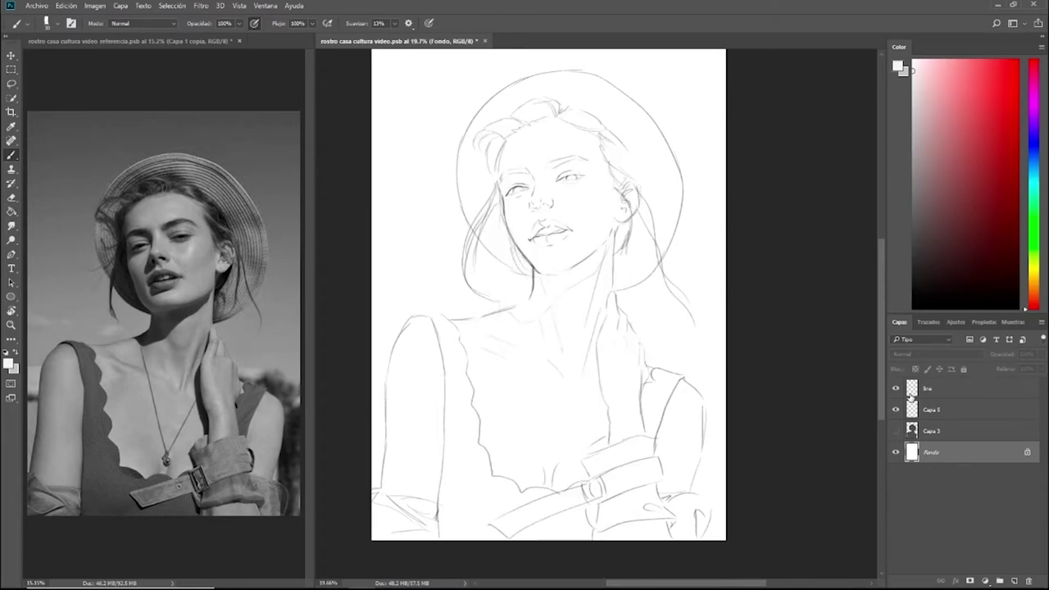
Show and hide the Capa 3 silhouette layer to compare it with the line art.
left_click(896, 431)
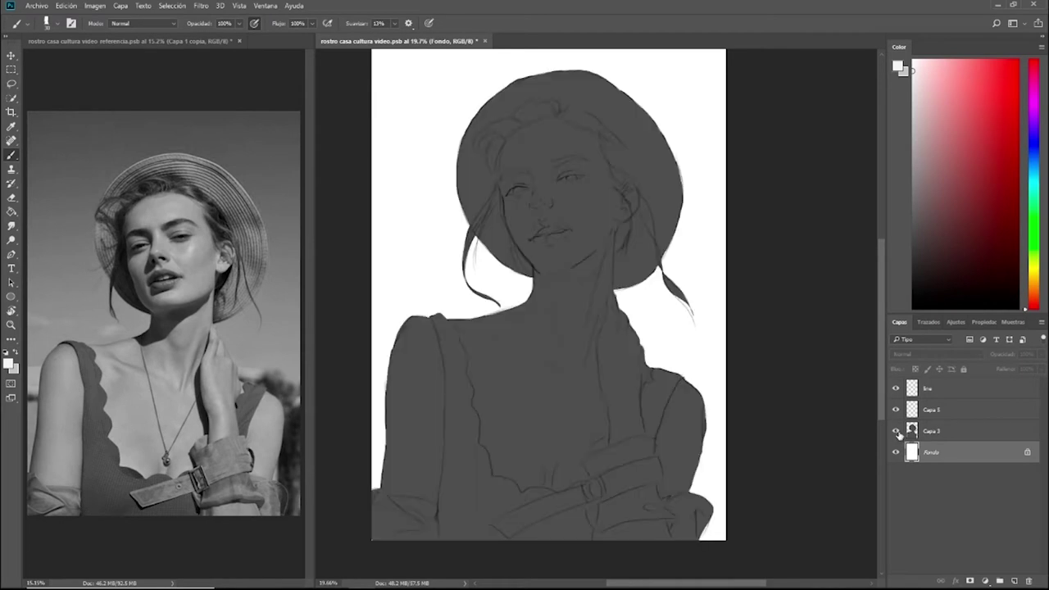
left_click(896, 431)
left_click(896, 431)
left_click(895, 431)
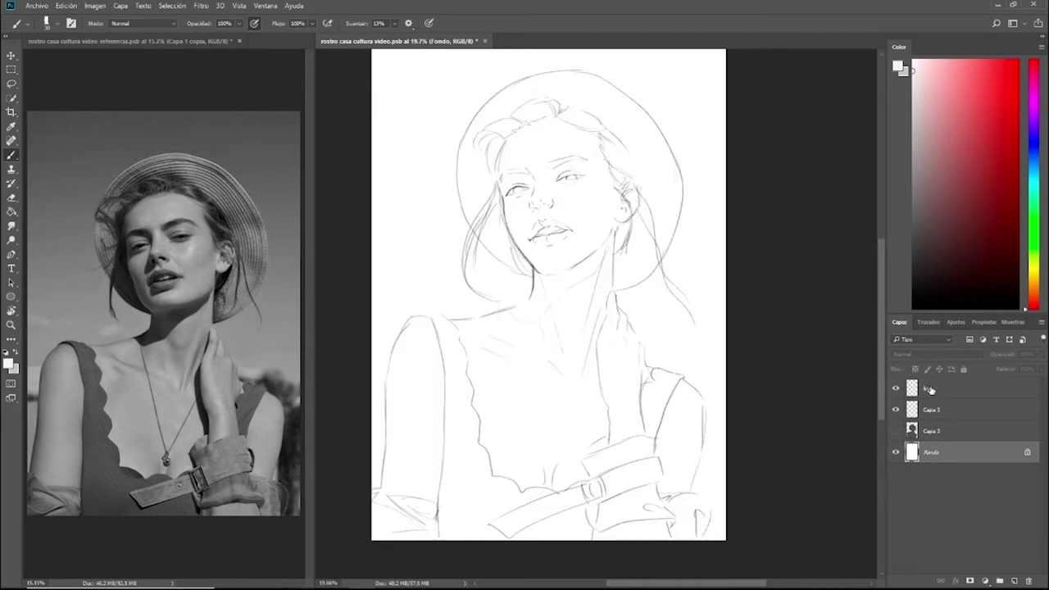
Delete the Capa 5 layer and briefly hide and show the line layer to check the drawing.
left_click(942, 417)
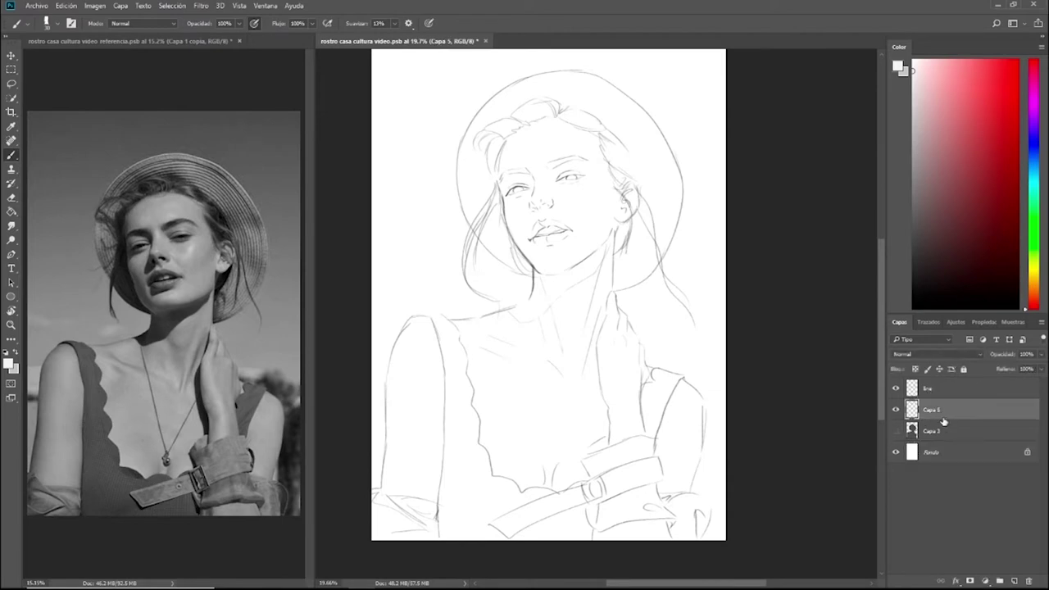
key("Delete")
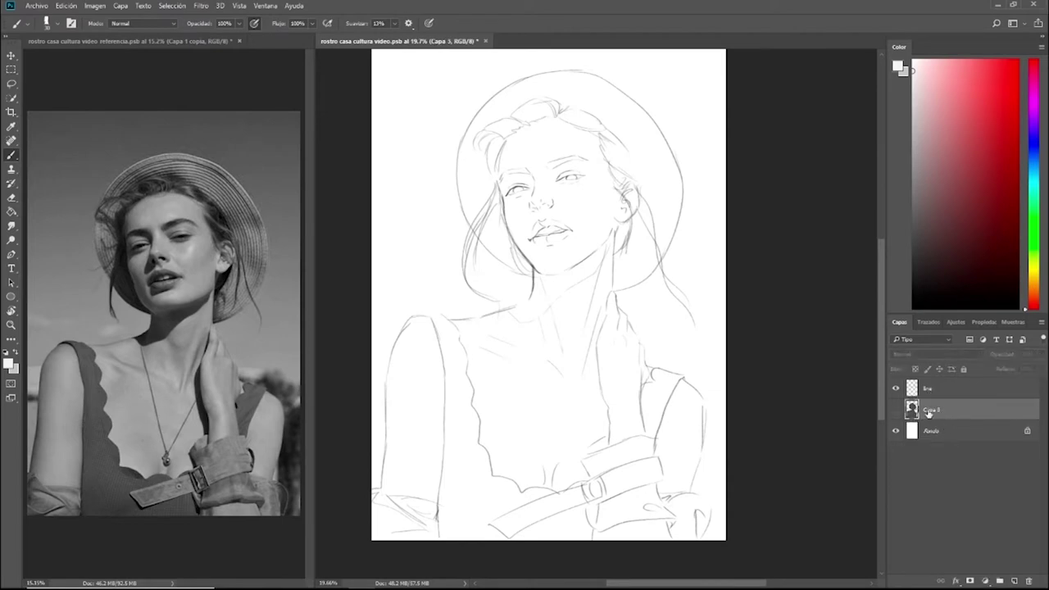
left_click(923, 394)
left_click(896, 389)
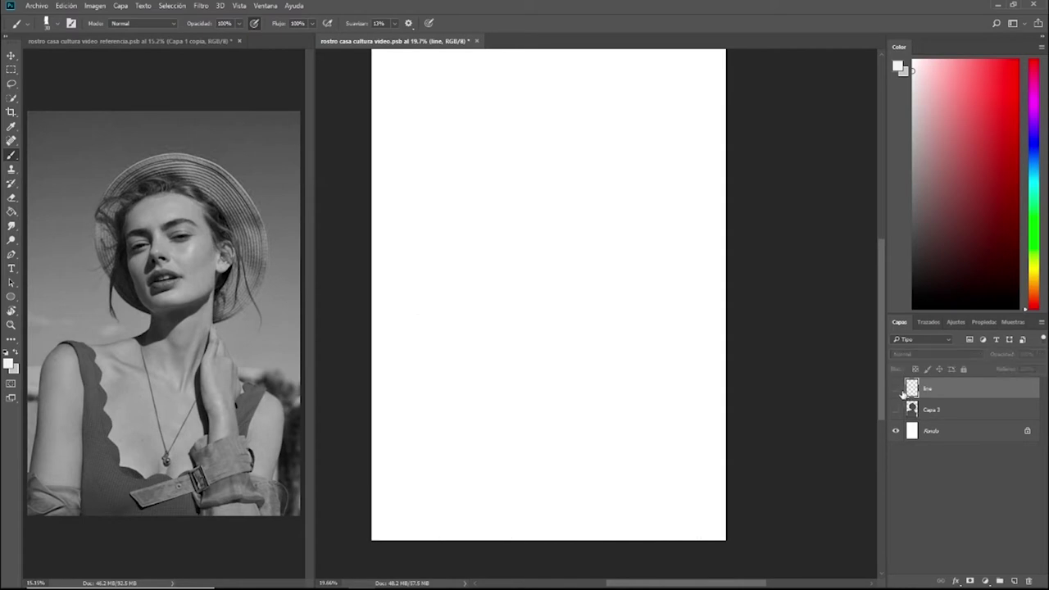
left_click(896, 389)
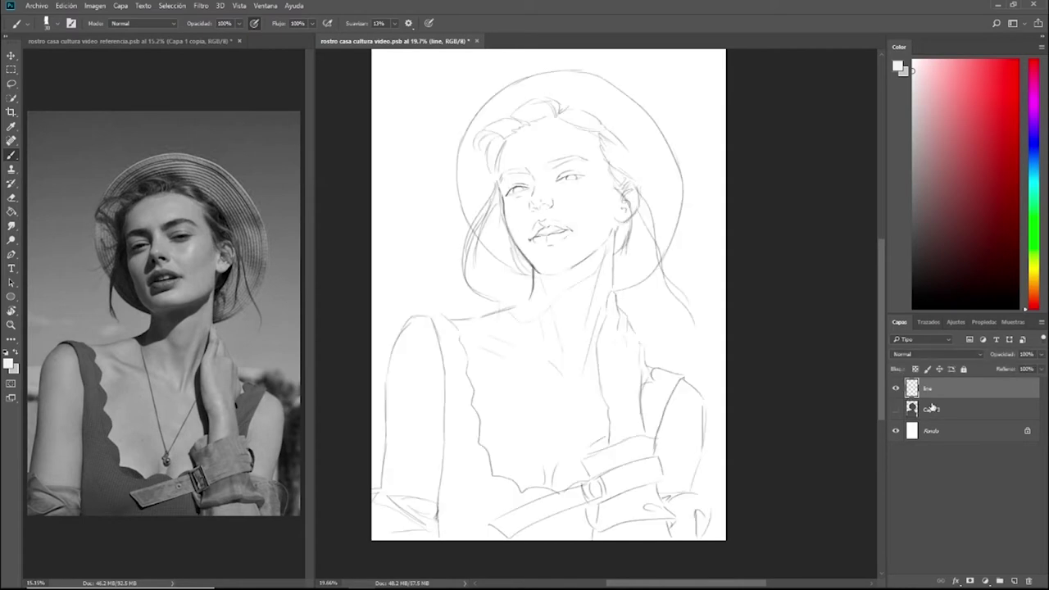
Create a new empty layer and place it directly below the line layer.
left_click(1014, 582)
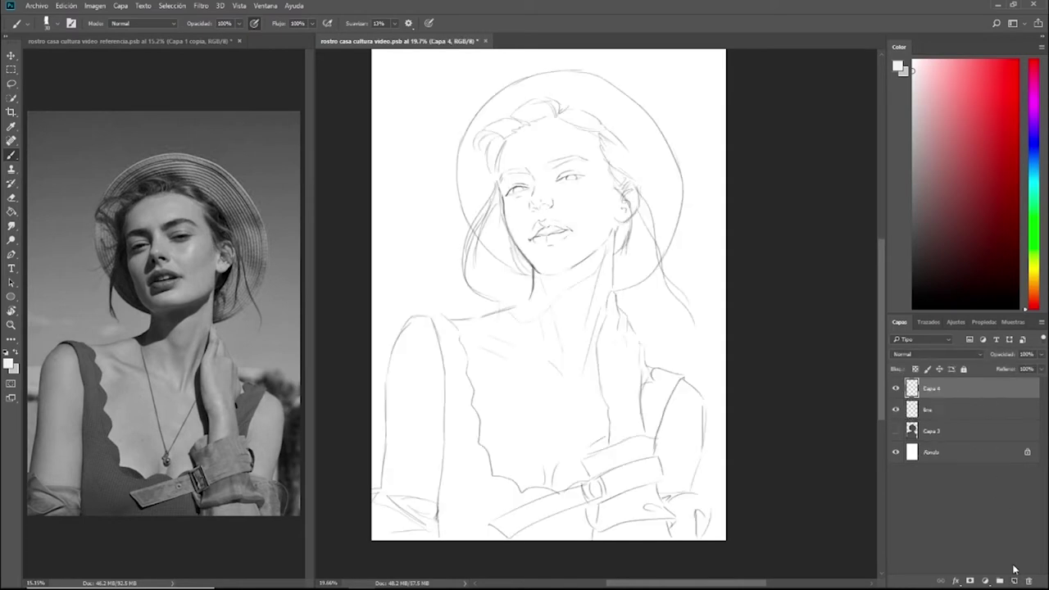
left_click_drag(944, 393, 950, 415)
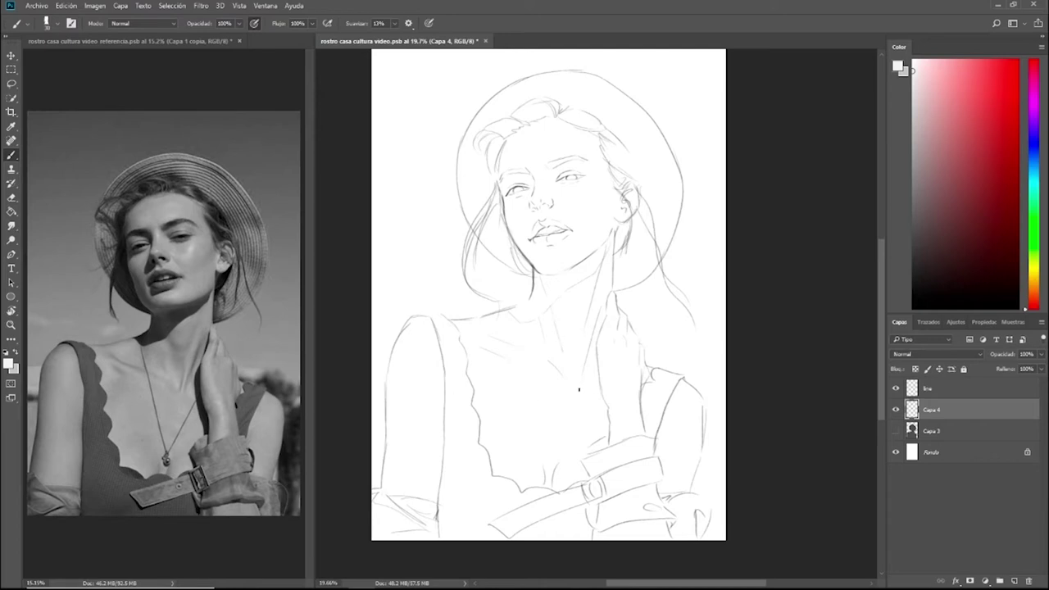
Try outlining the figure with the Lasso, adding the hat area to the selection, and clear the selection.
left_click(11, 85)
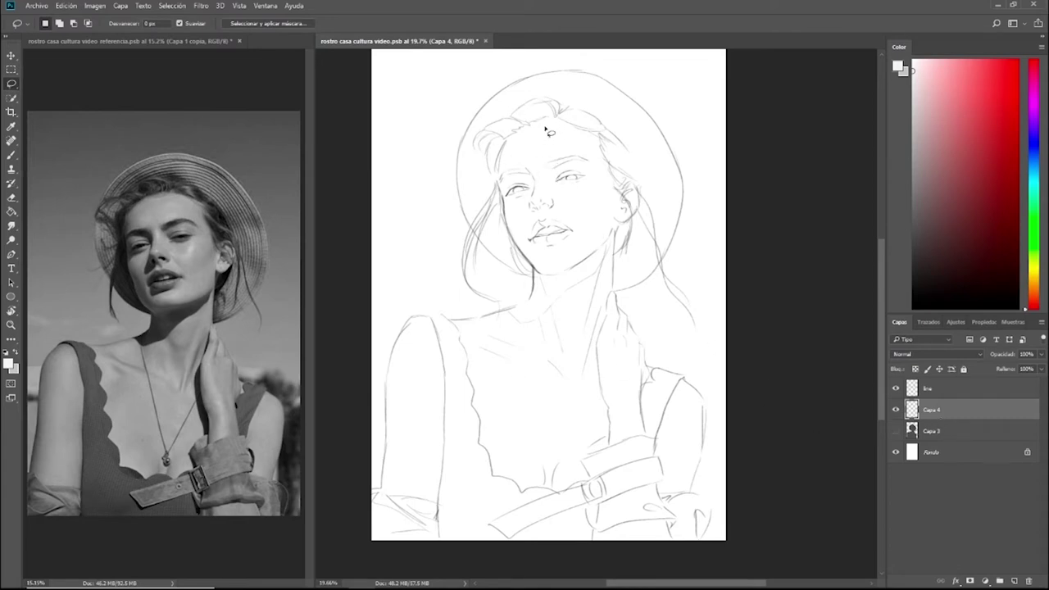
mouse_move(546, 127)
left_mouse_down()
mouse_move(534, 215)
mouse_move(631, 237)
mouse_move(662, 157)
mouse_move(623, 102)
mouse_move(536, 142)
left_mouse_up()
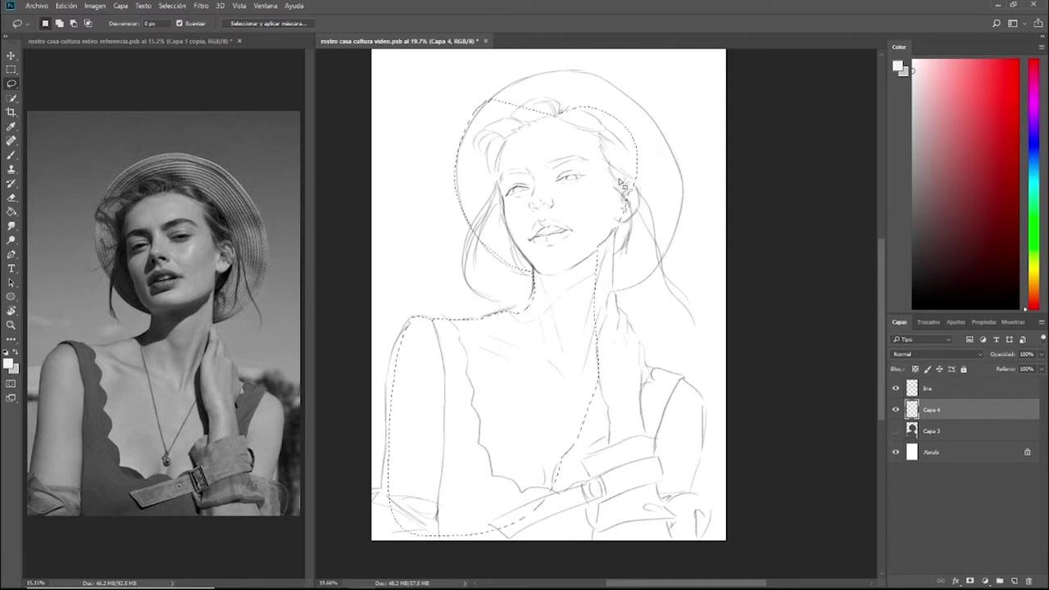
mouse_move(615, 134)
left_mouse_down()
mouse_move(659, 250)
mouse_move(537, 233)
left_mouse_up()
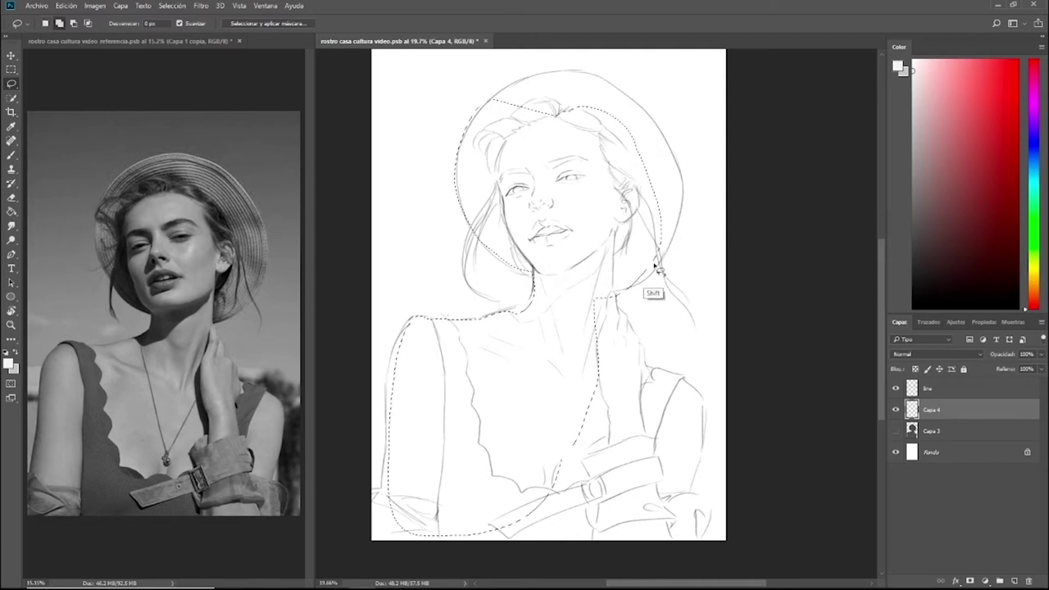
mouse_move(613, 129)
left_mouse_down()
mouse_move(669, 182)
mouse_move(607, 299)
left_mouse_up()
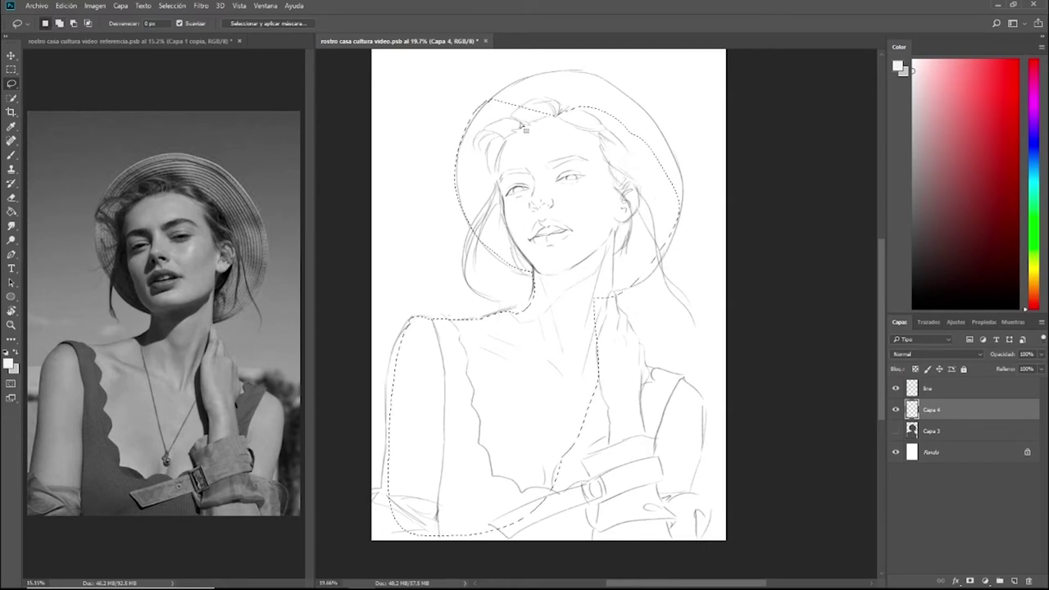
mouse_move(493, 108)
left_mouse_down()
mouse_move(592, 106)
mouse_move(599, 251)
left_mouse_up()
left_click(537, 262)
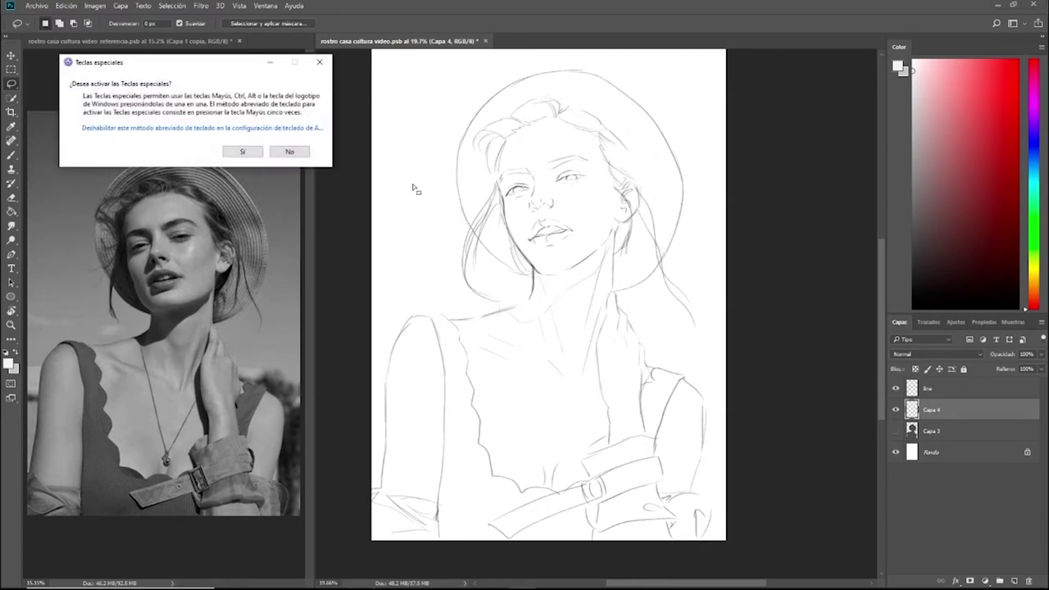
left_click(291, 153)
key("ctrl+z")
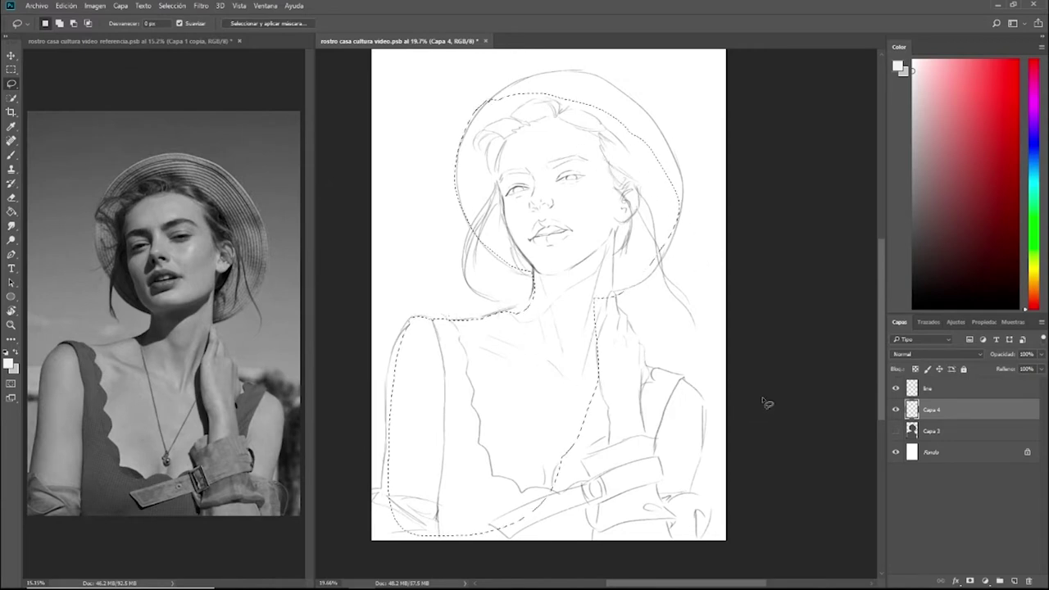
key("ctrl+d")
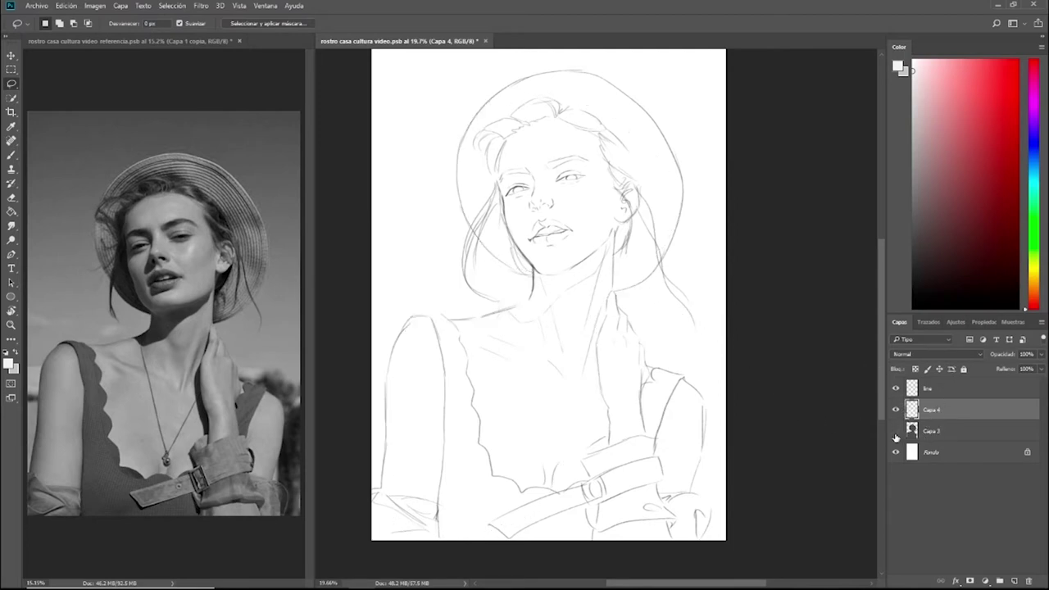
Show the Capa 3 silhouette layer and move it directly above Capa 4.
left_click(895, 430)
mouse_move(934, 433)
left_mouse_down()
mouse_move(942, 406)
mouse_move(948, 418)
left_mouse_up()
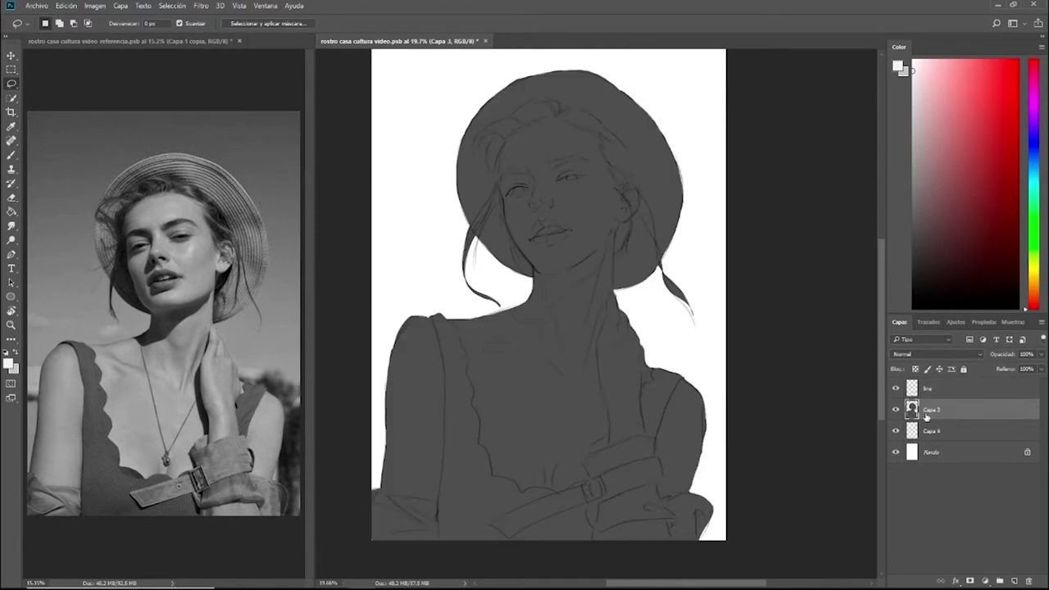
Fill the silhouette on Capa 3 with a medium-dark gray using the Paint Bucket and check it by toggling the layer's visibility.
left_click(12, 212)
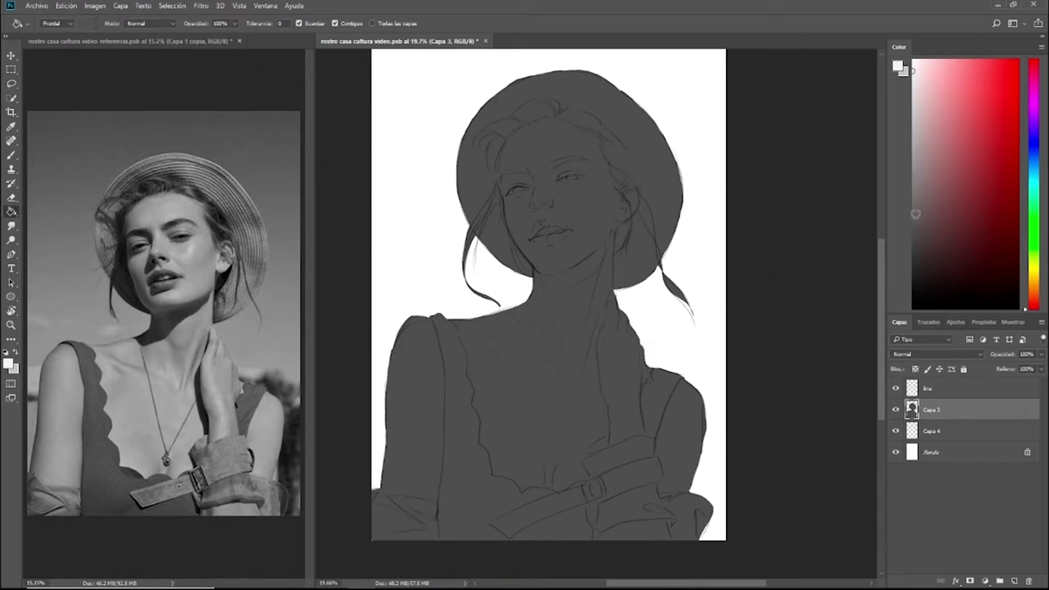
mouse_move(919, 201)
left_mouse_down()
mouse_move(895, 222)
mouse_move(890, 203)
left_mouse_up()
left_click(562, 412)
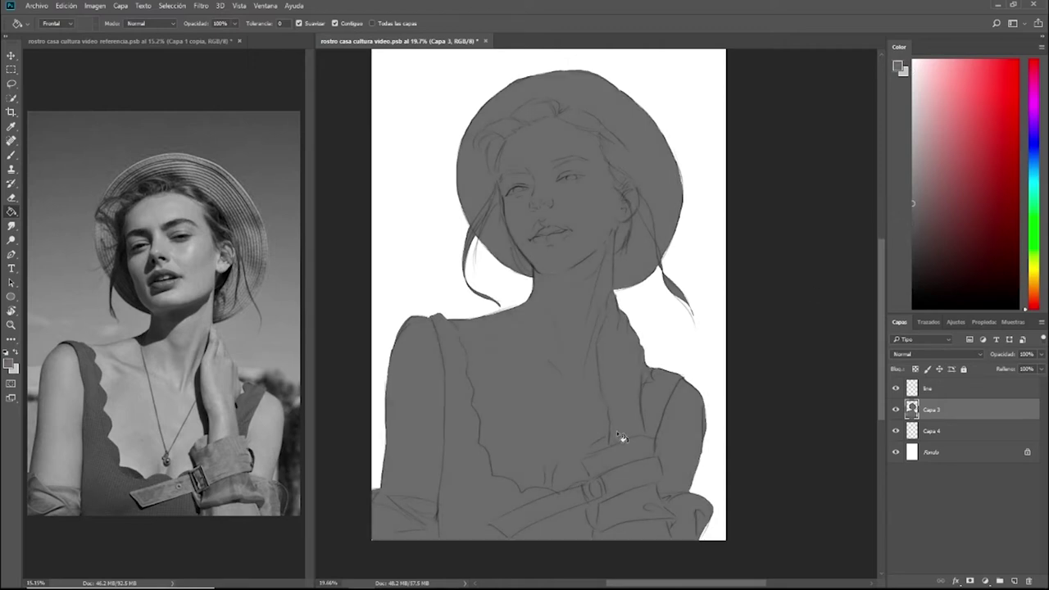
left_click(913, 209)
left_click(911, 215)
left_click(896, 410)
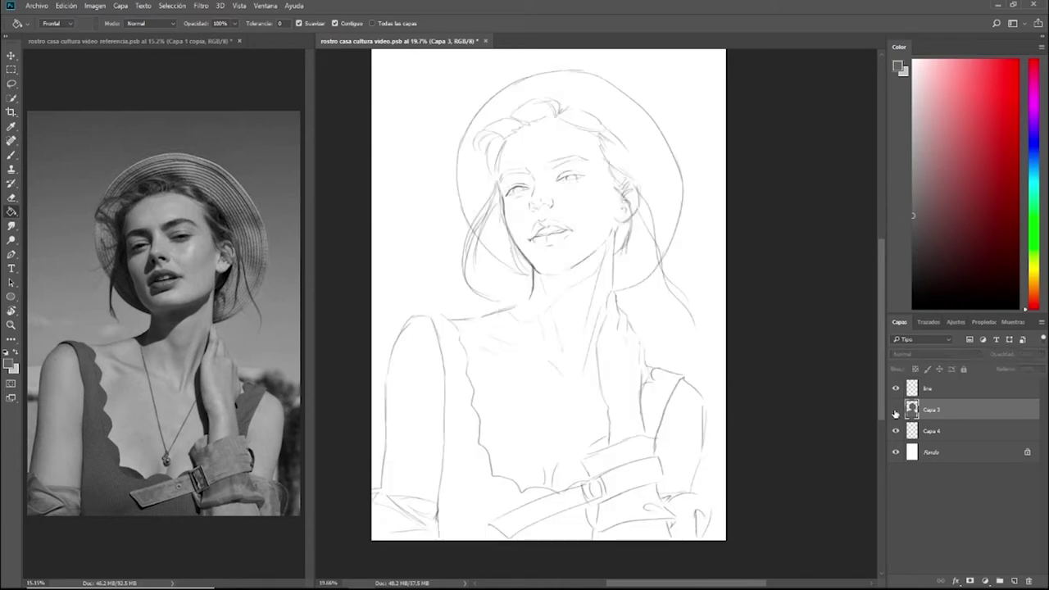
left_click(895, 412)
Fill Capa 4 with a gray lighter than the silhouette as the background using the Paint Bucket.
left_click(939, 436)
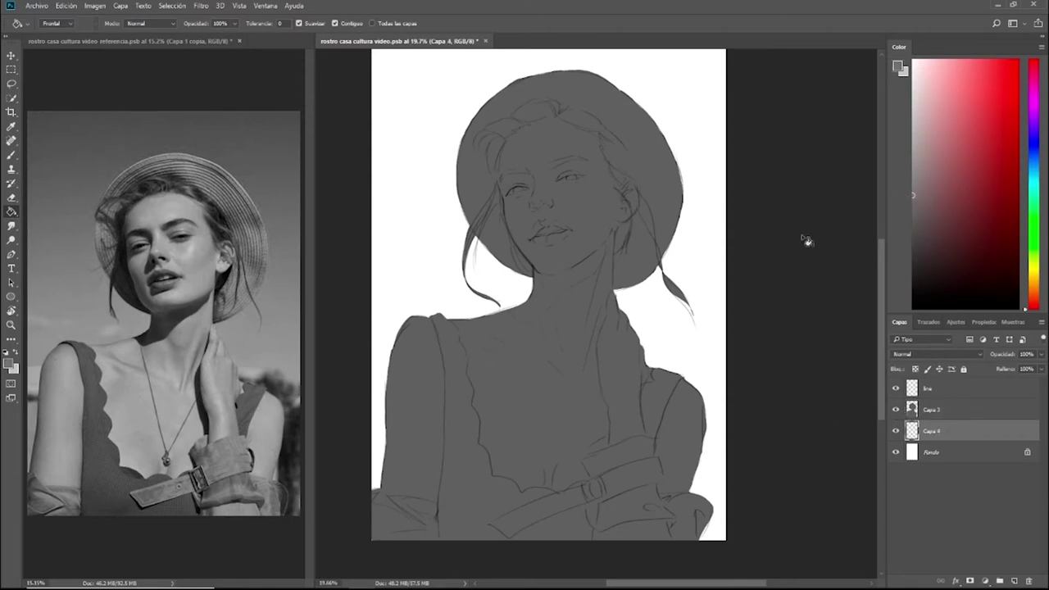
left_click(695, 278)
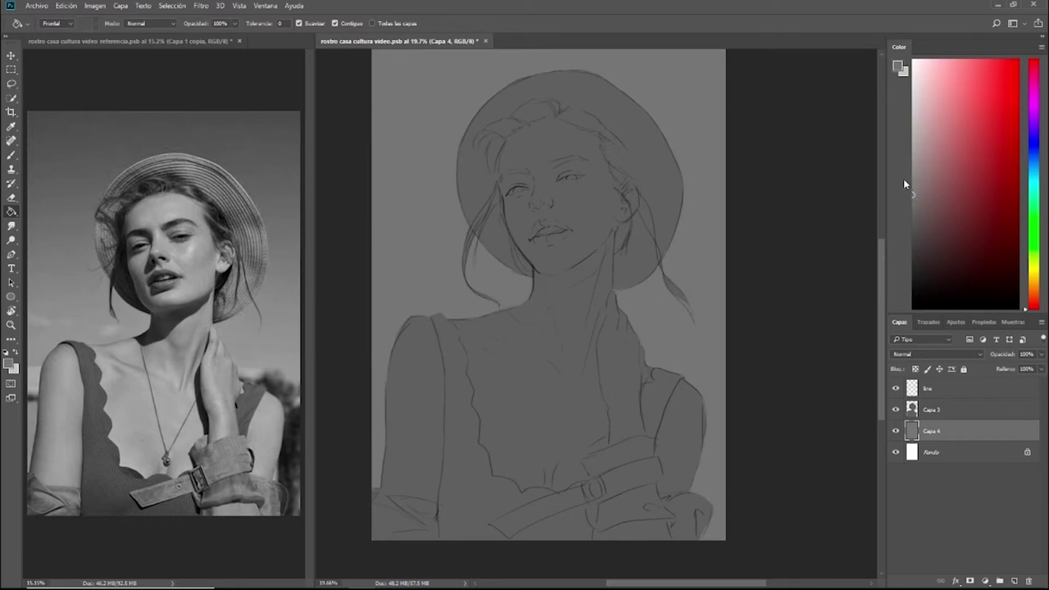
left_click_drag(918, 174, 900, 161)
left_click(695, 224)
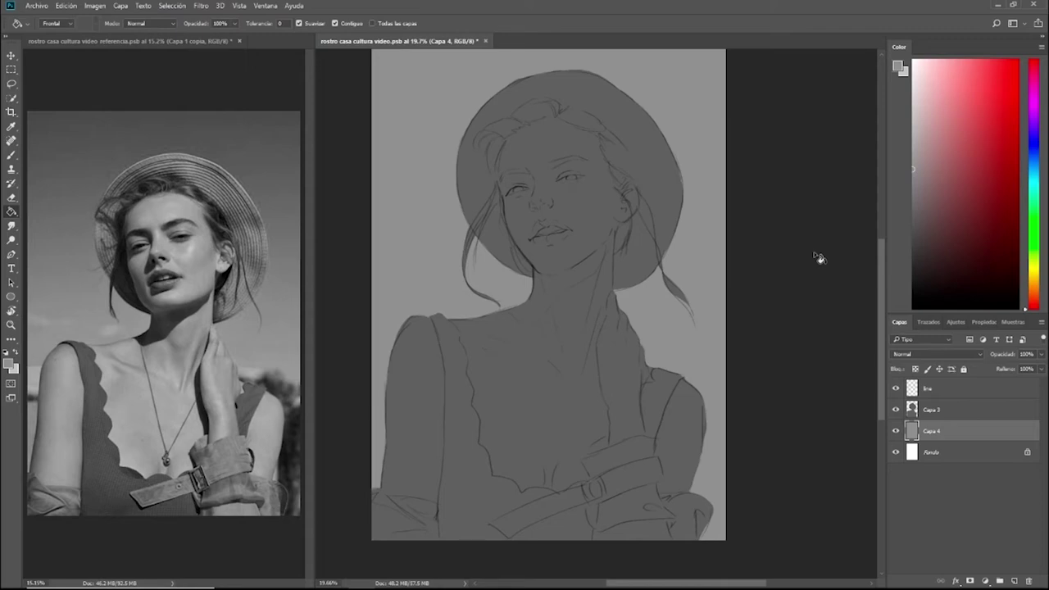
scroll(570, 278, "left", 1)
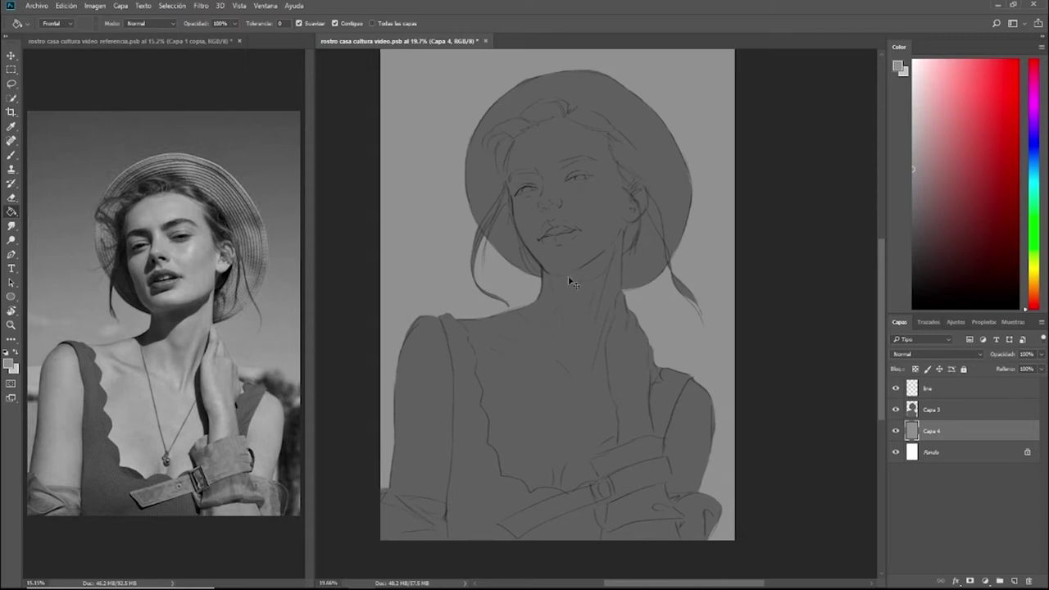
scroll(571, 281, "up", 2)
scroll(571, 287, "right", 1)
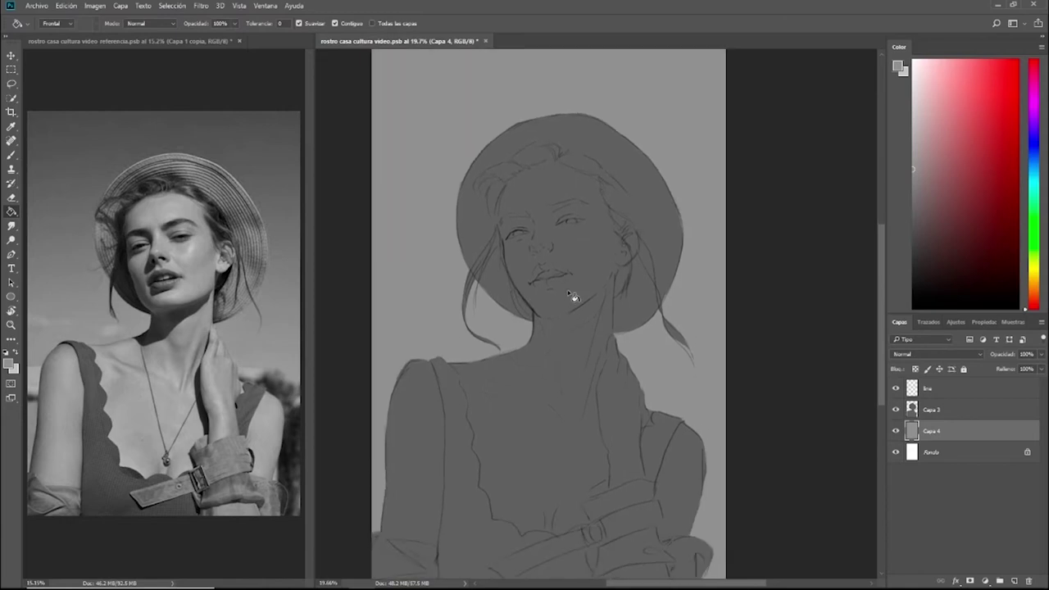
scroll(574, 295, "down", 1)
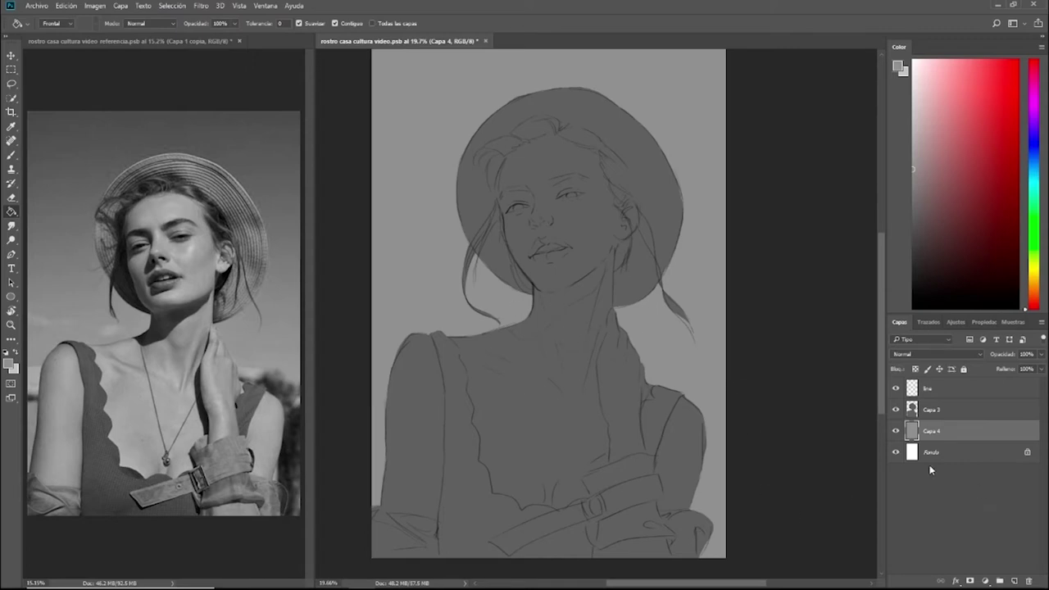
Add a new layer above Capa 3 and clip it to the silhouette with a clipping mask.
left_click(948, 406)
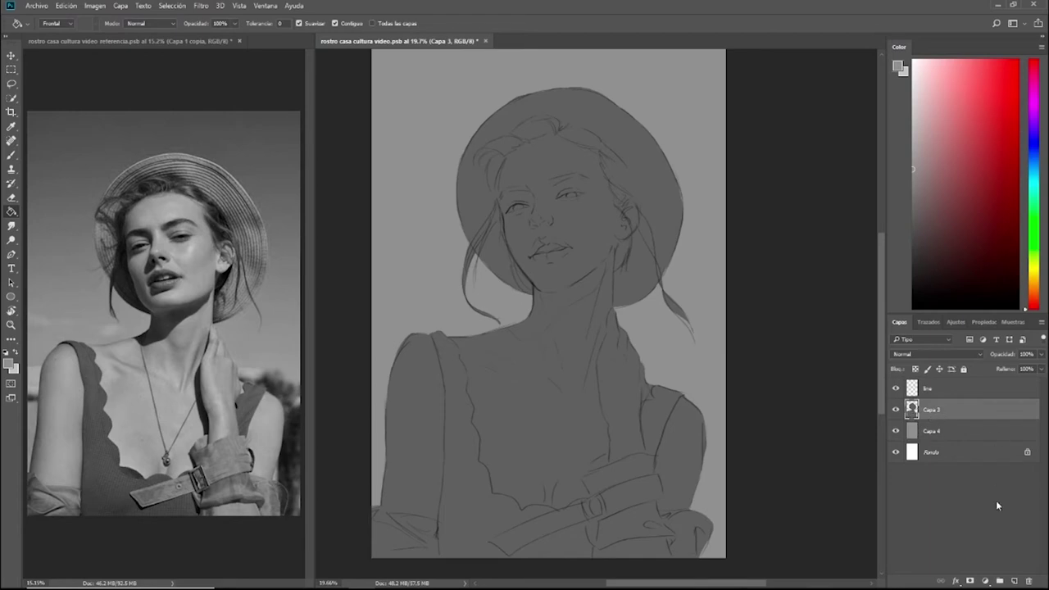
left_click(1013, 581)
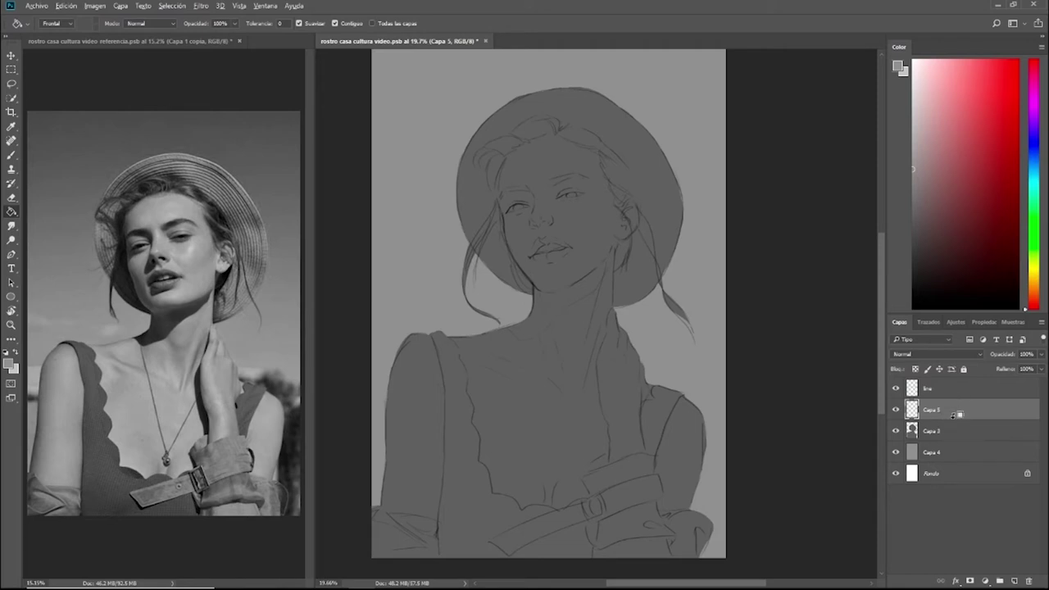
mouse_move(957, 426)
left_mouse_down()
mouse_move(953, 412)
mouse_move(970, 418)
left_mouse_up()
left_click(970, 418, "alt")
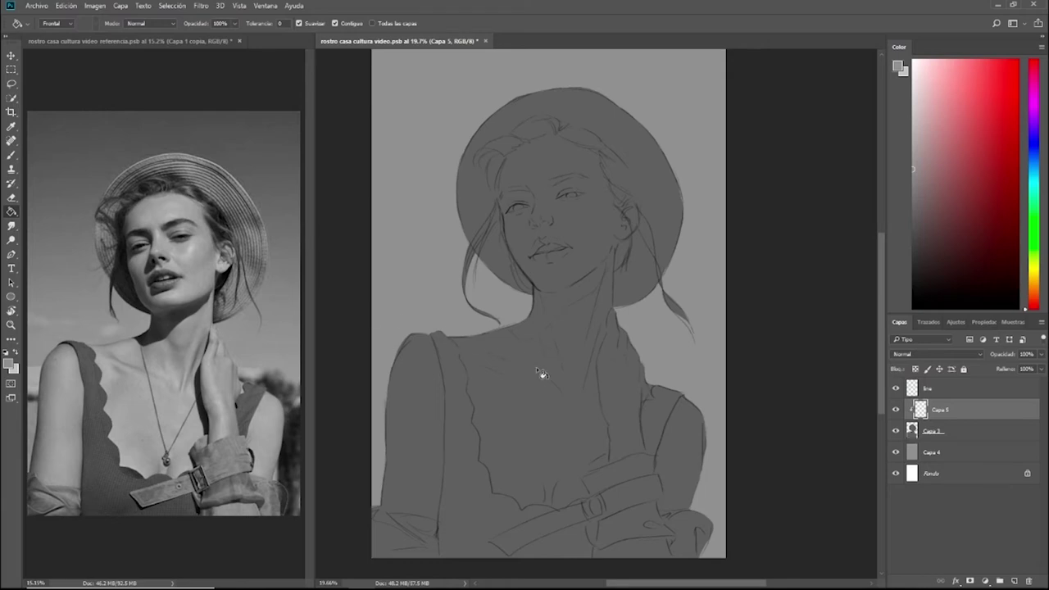
Switch to the Brush tool with the hard round "Flujo y opacidad de presión circular definido" preset.
key("b")
right_click(532, 387)
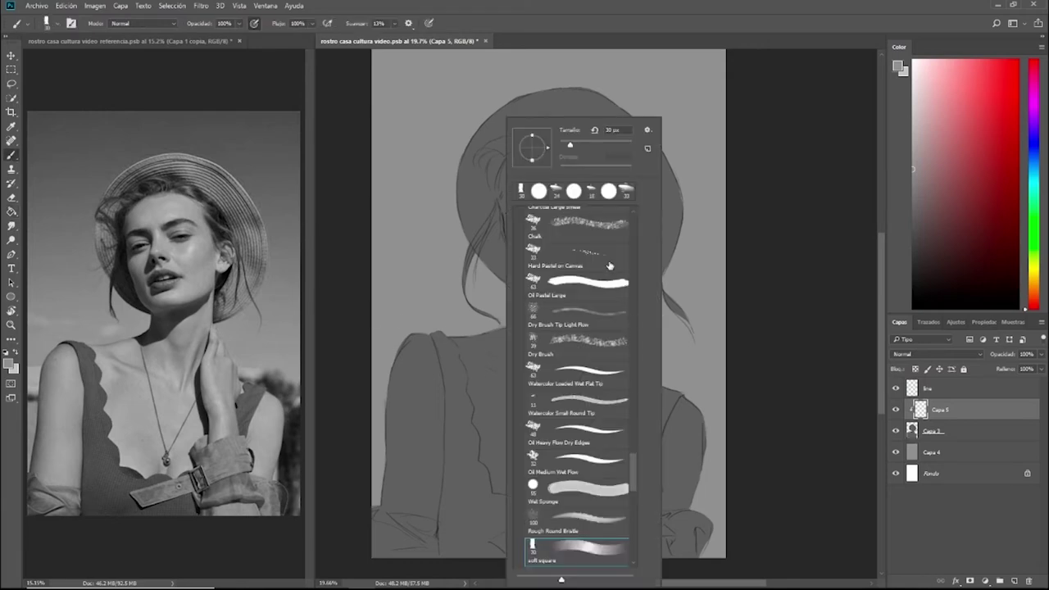
mouse_move(640, 479)
left_mouse_down()
mouse_move(650, 336)
mouse_move(638, 234)
left_mouse_up()
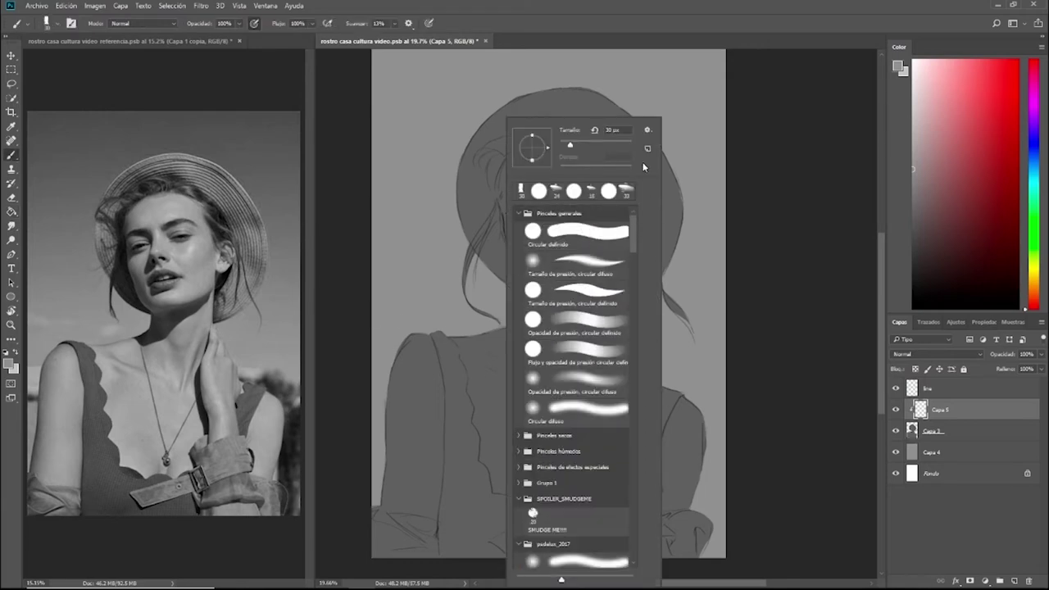
left_click(597, 358)
key("Return")
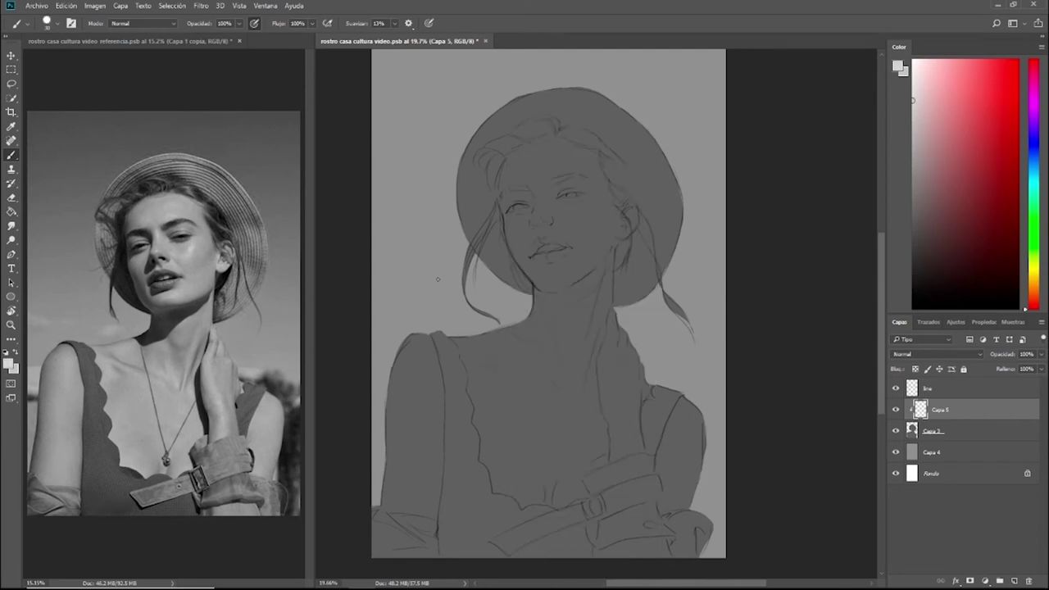
Test the clipping with light brush strokes over the shoulder and chest on Capa 5, and undo them.
mouse_move(470, 328)
left_mouse_down()
mouse_move(606, 473)
mouse_move(554, 399)
mouse_move(447, 302)
mouse_move(483, 358)
mouse_move(475, 367)
left_mouse_up()
mouse_move(432, 333)
left_mouse_down()
mouse_move(459, 379)
mouse_move(435, 376)
mouse_move(460, 403)
left_mouse_up()
left_click_drag(427, 355, 508, 433)
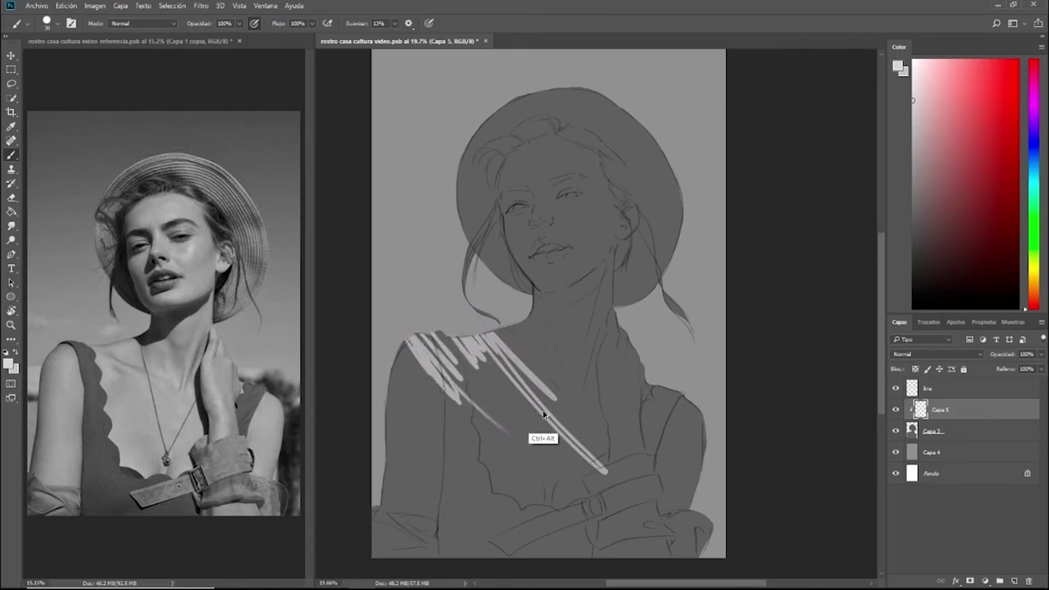
key("ctrl+alt+z")
key("ctrl+alt+z")
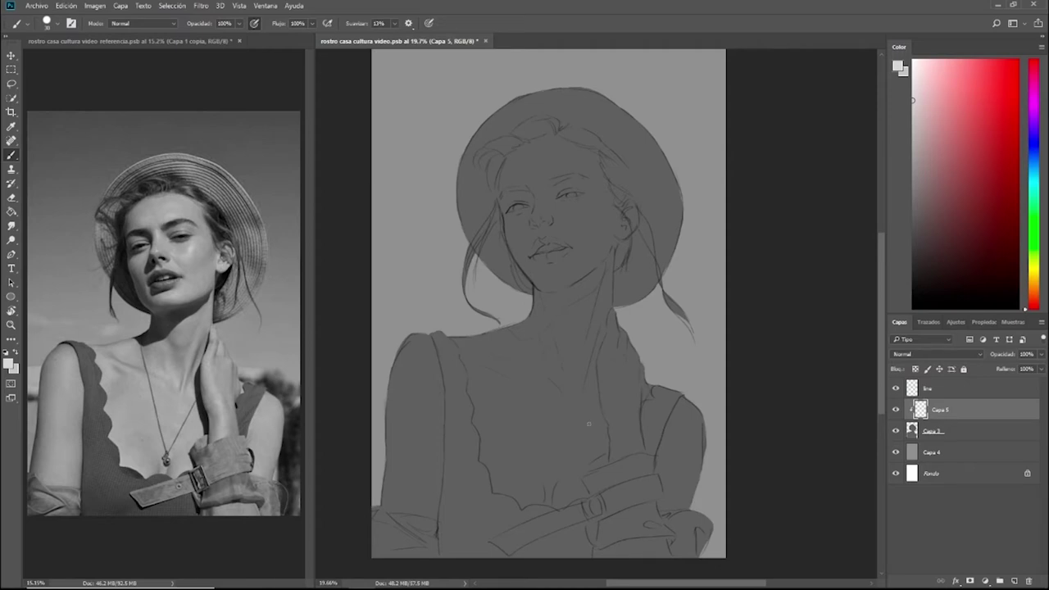
Duplicate the "line" layer as "line copia".
left_click(947, 391)
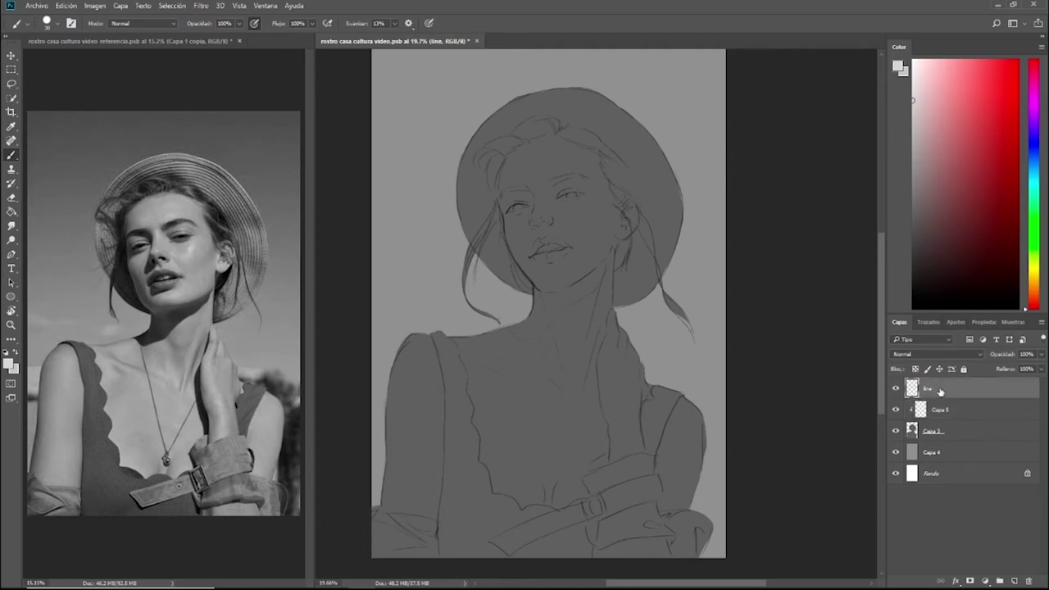
right_click(943, 391)
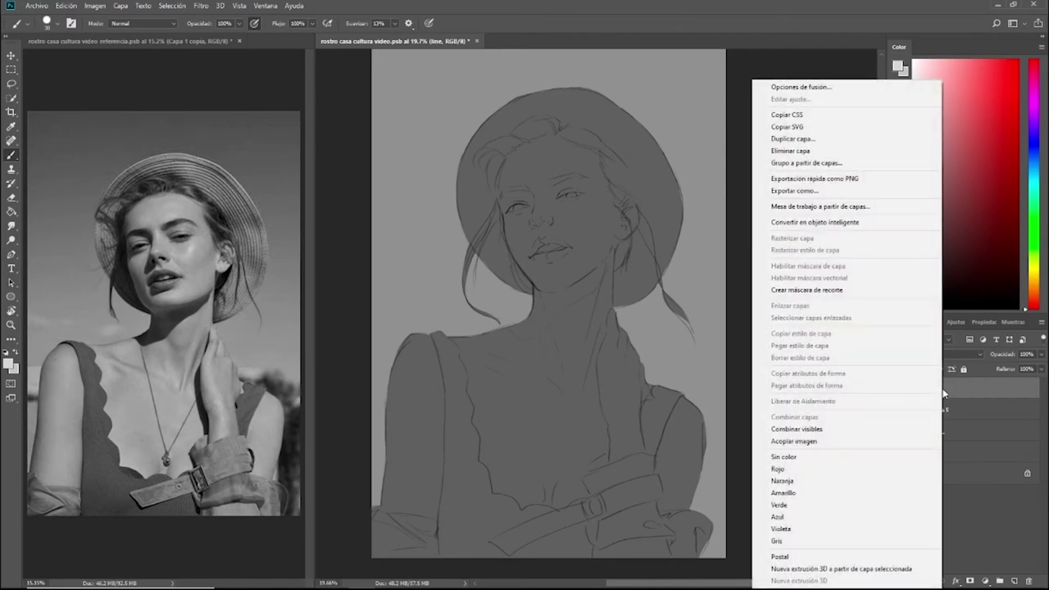
left_click(807, 138)
left_click(625, 176)
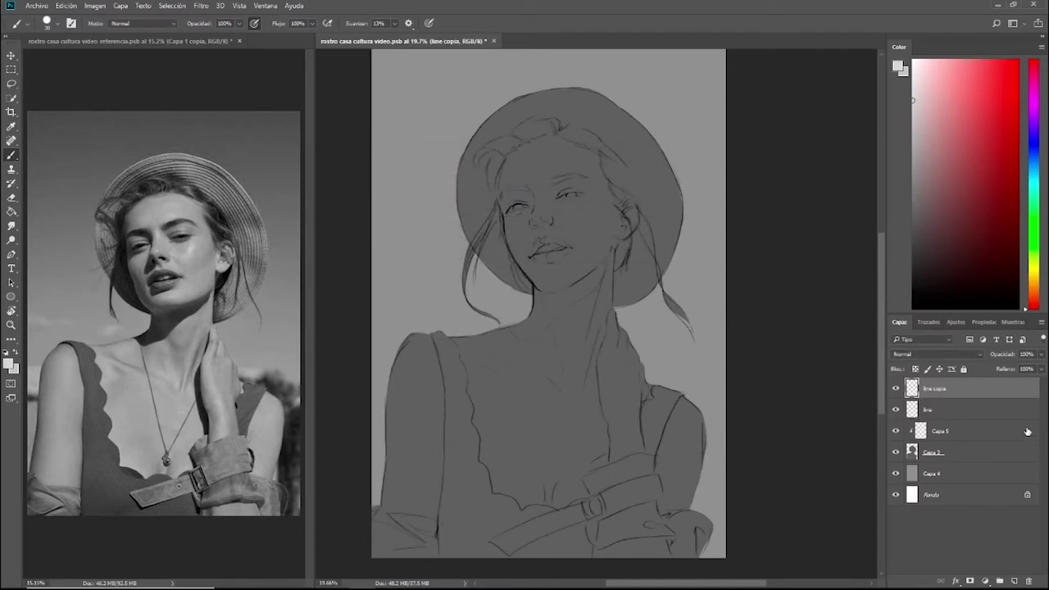
Compare the line art with and without the duplicate by toggling the visibility of "line copia" and "line".
left_click(895, 390)
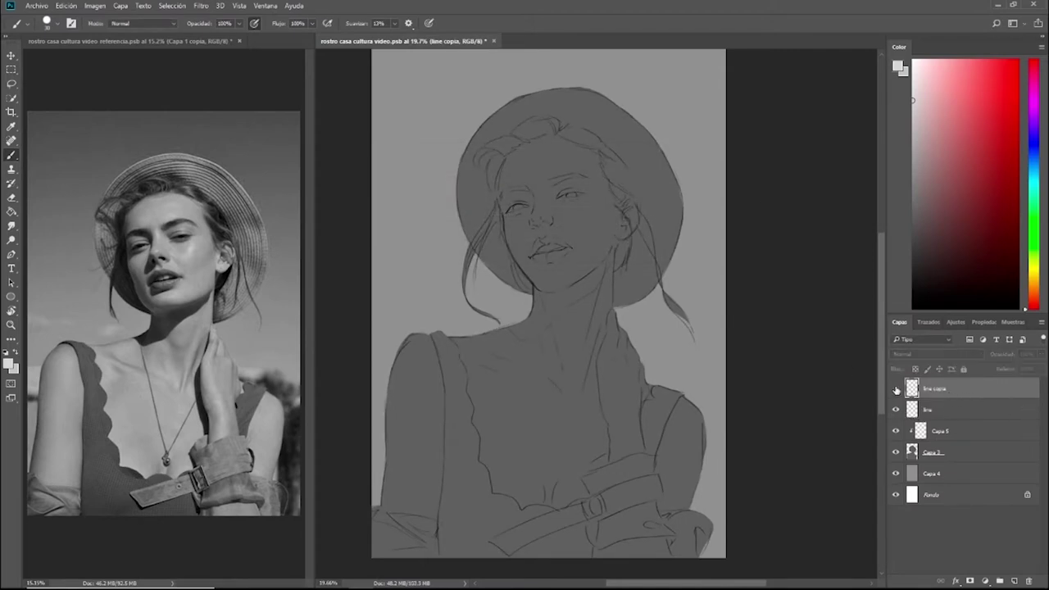
left_click(895, 390)
left_click(895, 390)
left_click(895, 390)
left_click(896, 390)
left_click(895, 390)
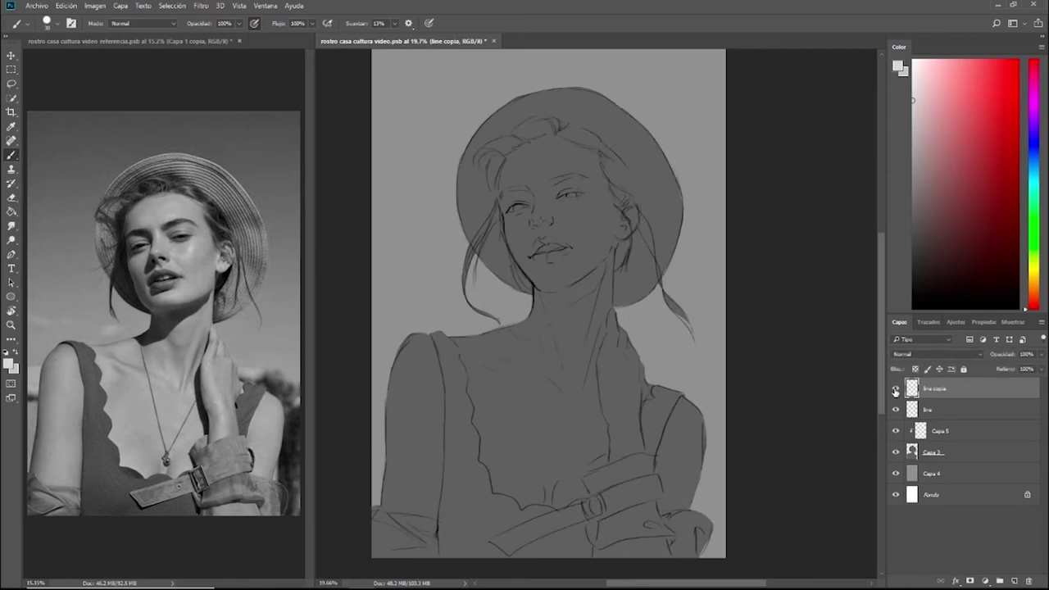
left_click(895, 390)
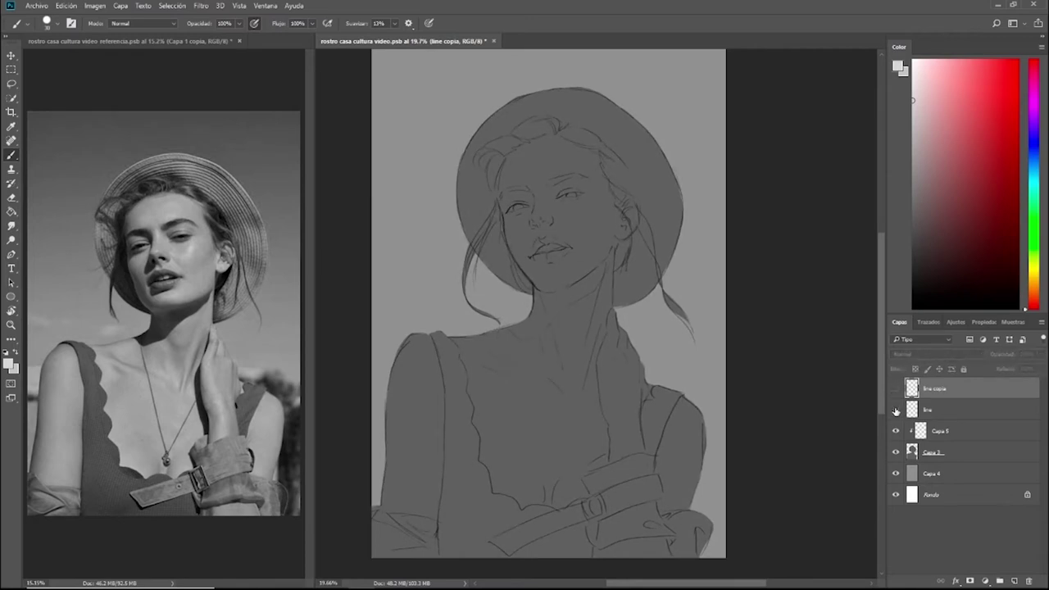
left_click(896, 411)
left_click(895, 410)
left_click(895, 411)
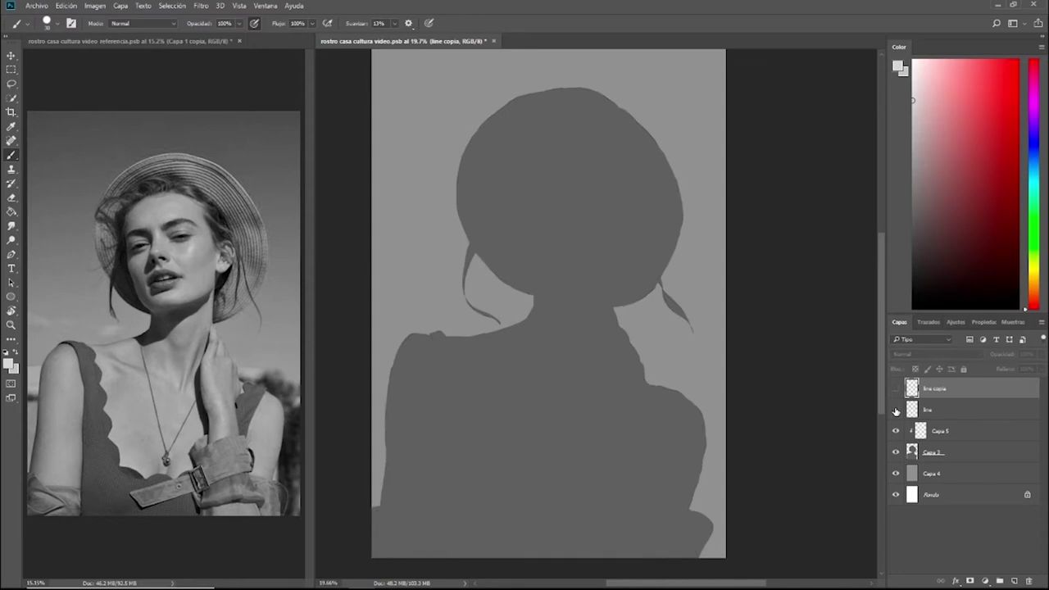
left_click(896, 410)
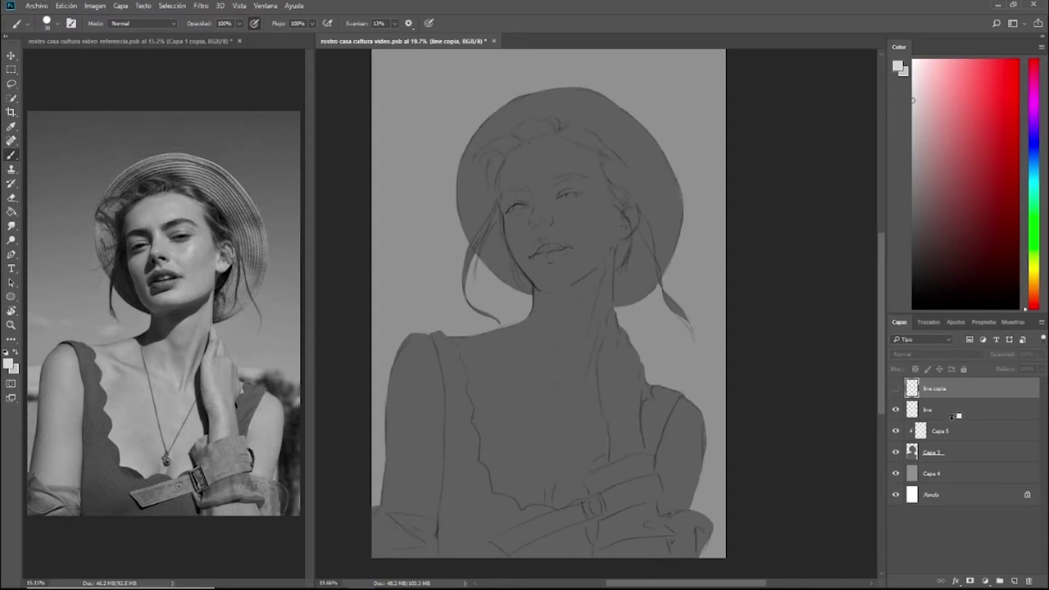
Clip the "line" layer to the silhouette and place it beneath Capa 5, leaving Capa 5 active.
left_click(951, 417, "alt")
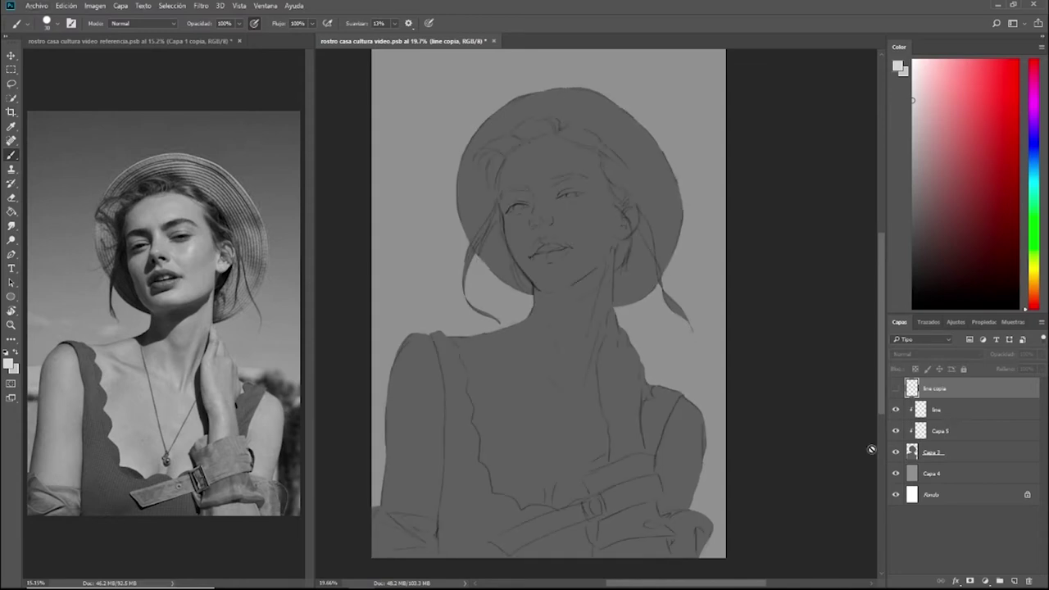
left_click_drag(953, 415, 951, 440)
left_click(944, 411)
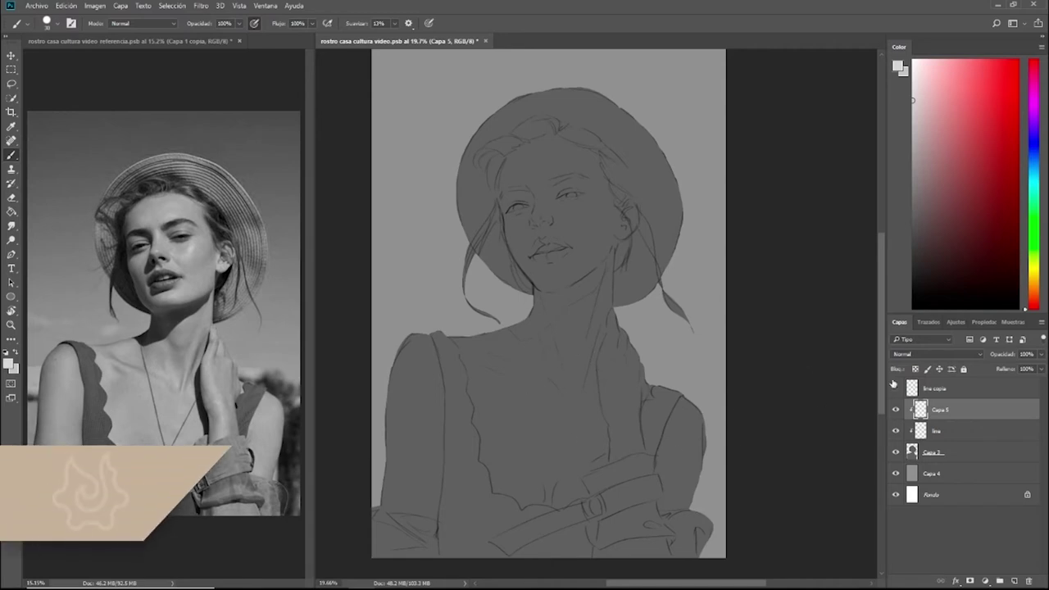
Show the "line copia" layer and lower its opacity to about 3%.
left_click(926, 391)
left_click(896, 390)
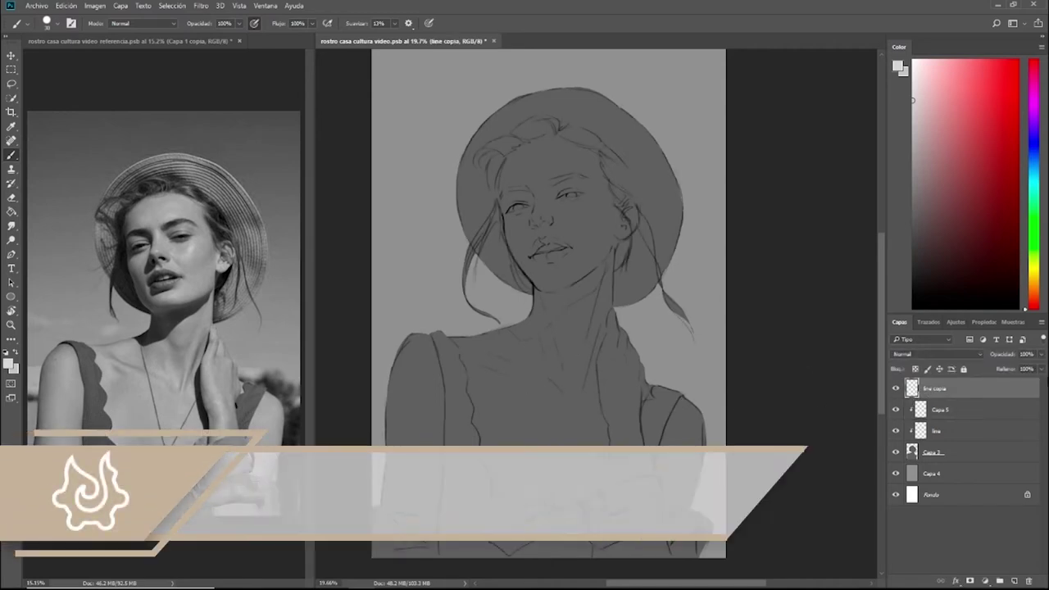
left_click(1040, 356)
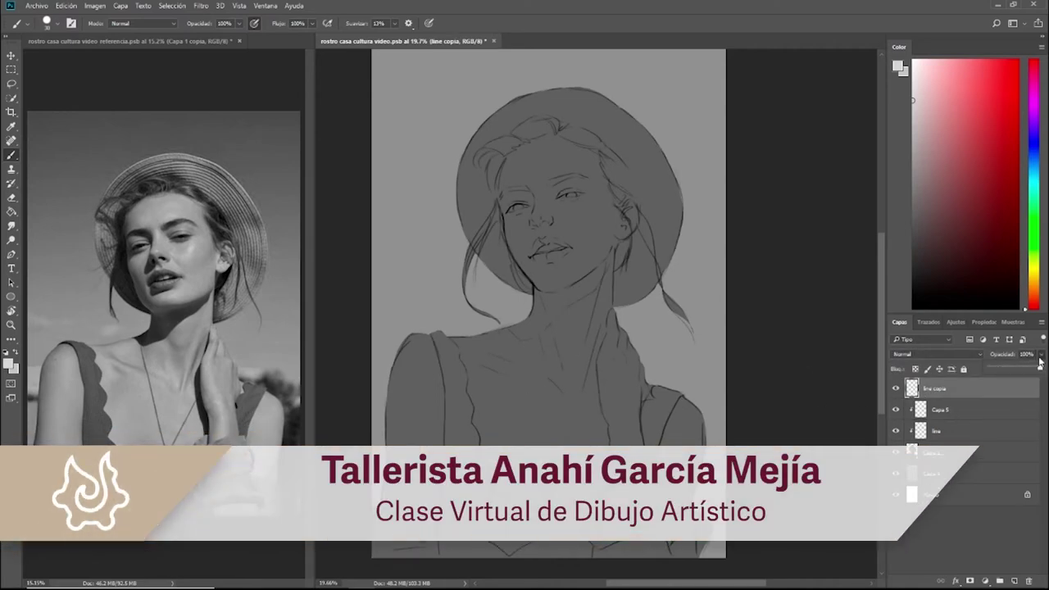
left_click(989, 367)
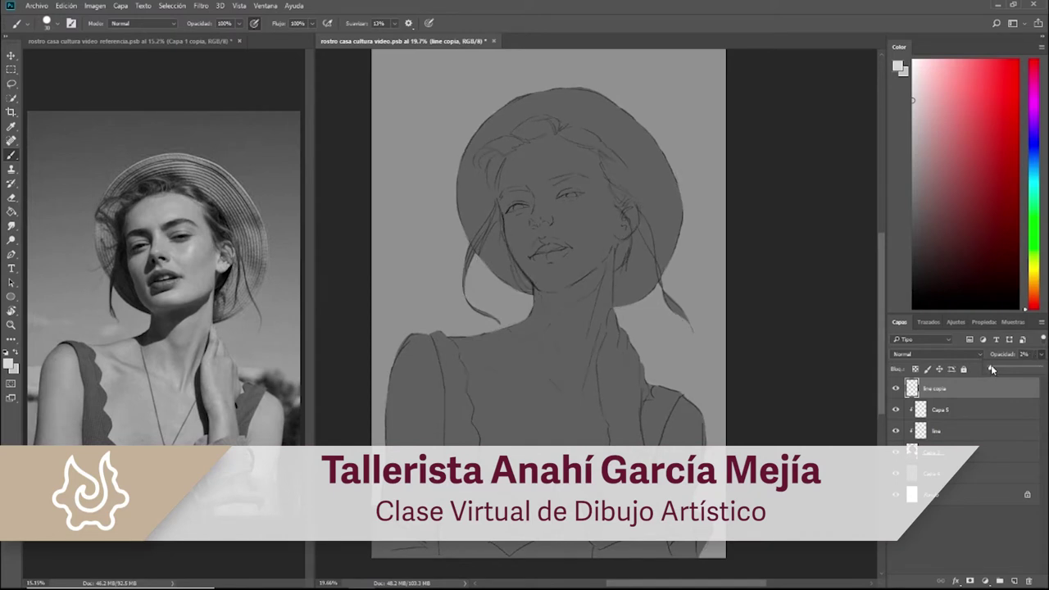
left_click_drag(989, 366, 991, 368)
Lock the "line copia" layer completely and test the lock by trying to paint on it.
left_click(963, 369)
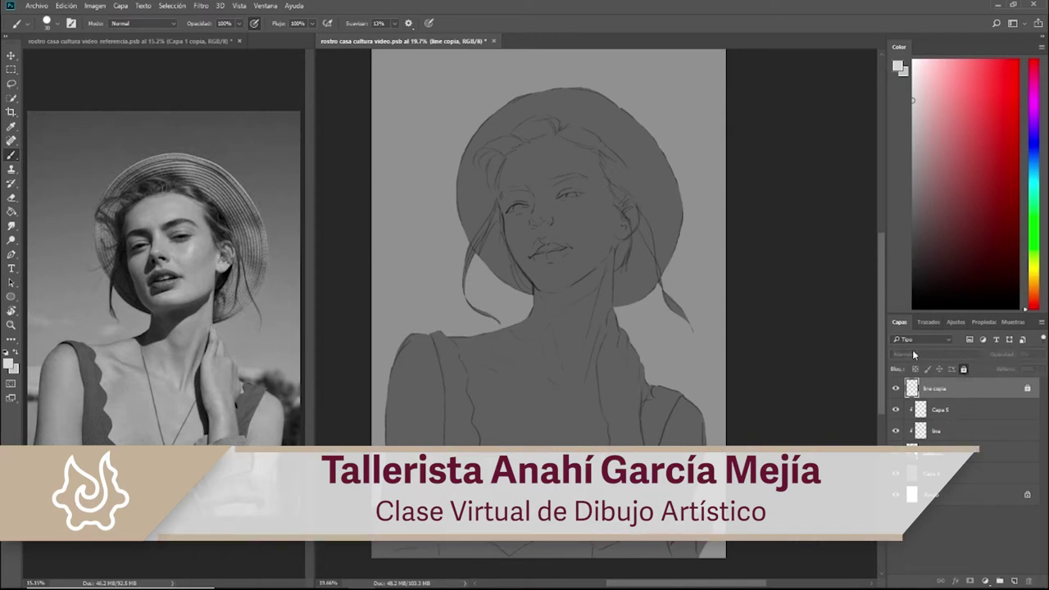
left_click(582, 377)
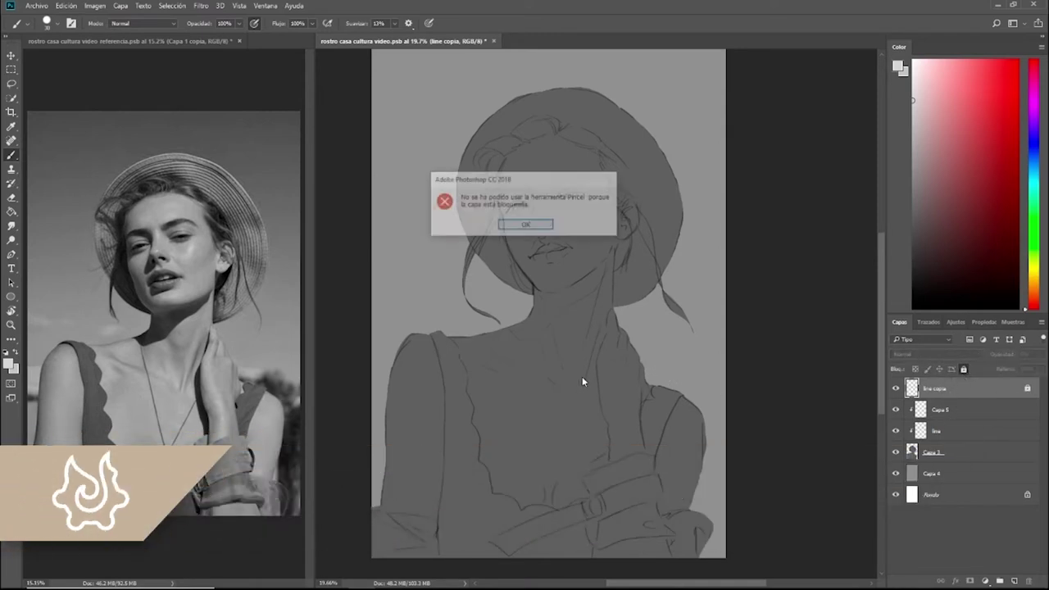
left_click(542, 225)
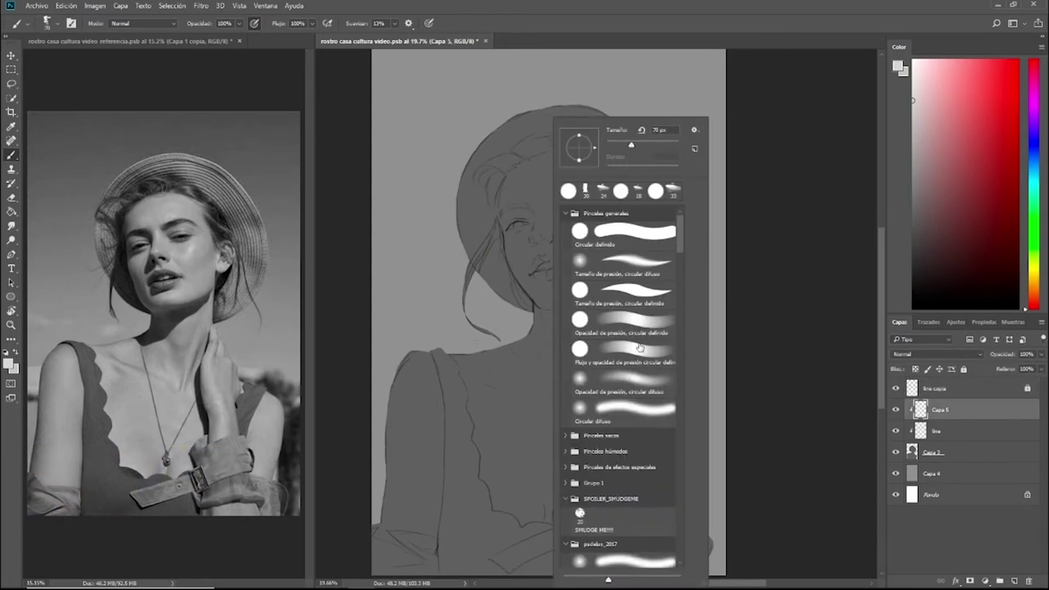
Restore the order of the soft round presets and choose the "Flujo y opacidad de presión circular definido" brush at 24 px.
left_click(640, 348)
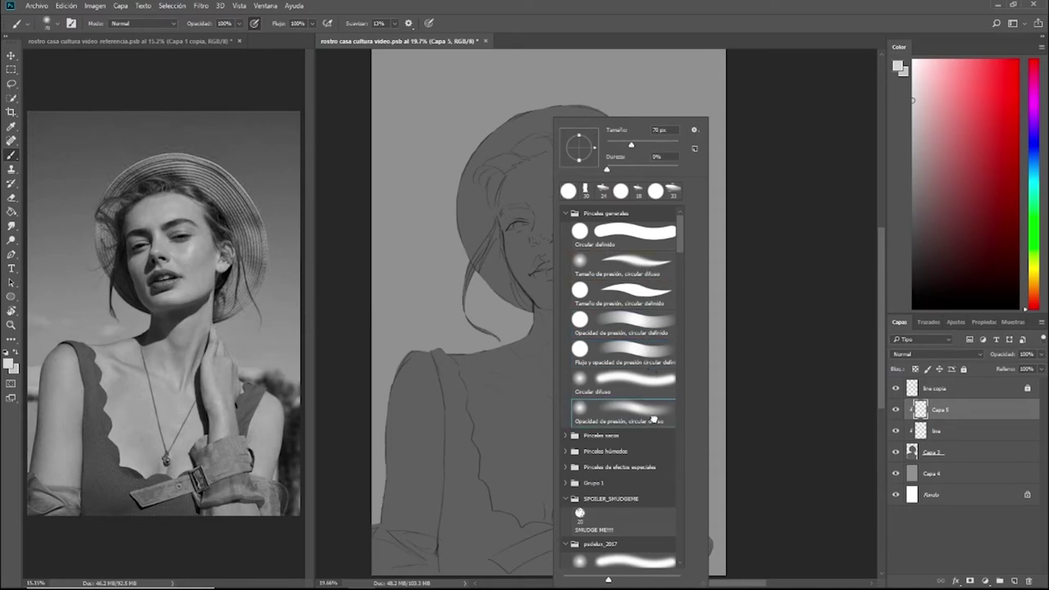
left_click_drag(654, 420, 647, 381)
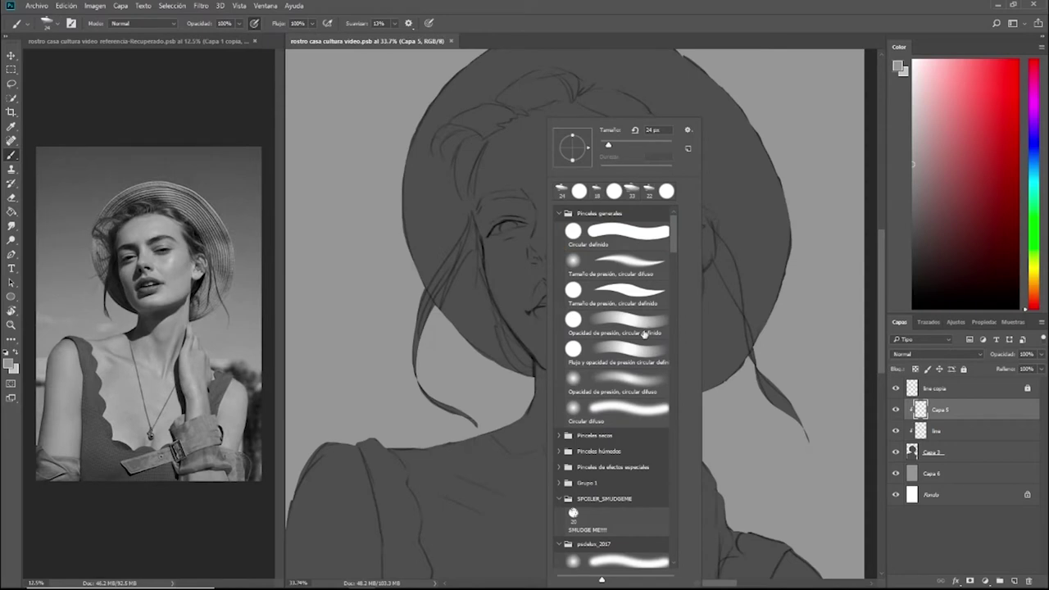
left_click(644, 332)
left_click(642, 362)
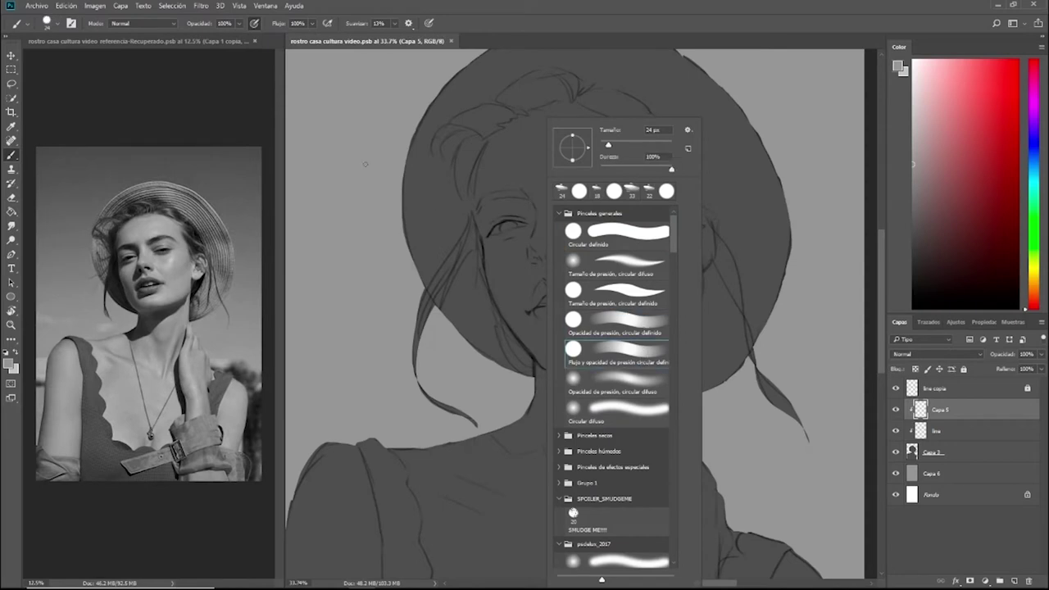
Paint a light gray area on the forehead, using the soft "Opacidad de presión, circular difuso" preset to soften it.
left_click(534, 186)
mouse_move(514, 133)
left_mouse_down()
mouse_move(564, 160)
mouse_move(638, 147)
mouse_move(541, 152)
mouse_move(517, 175)
mouse_move(630, 154)
mouse_move(611, 154)
mouse_move(610, 124)
mouse_move(653, 157)
mouse_move(625, 121)
mouse_move(565, 107)
mouse_move(572, 151)
mouse_move(543, 131)
mouse_move(600, 111)
mouse_move(643, 155)
mouse_move(637, 165)
mouse_move(565, 160)
left_mouse_up()
right_click(586, 122)
left_click(688, 393)
Lock the clipped "line" layer and make Capa 5 active again for painting.
left_click(971, 433)
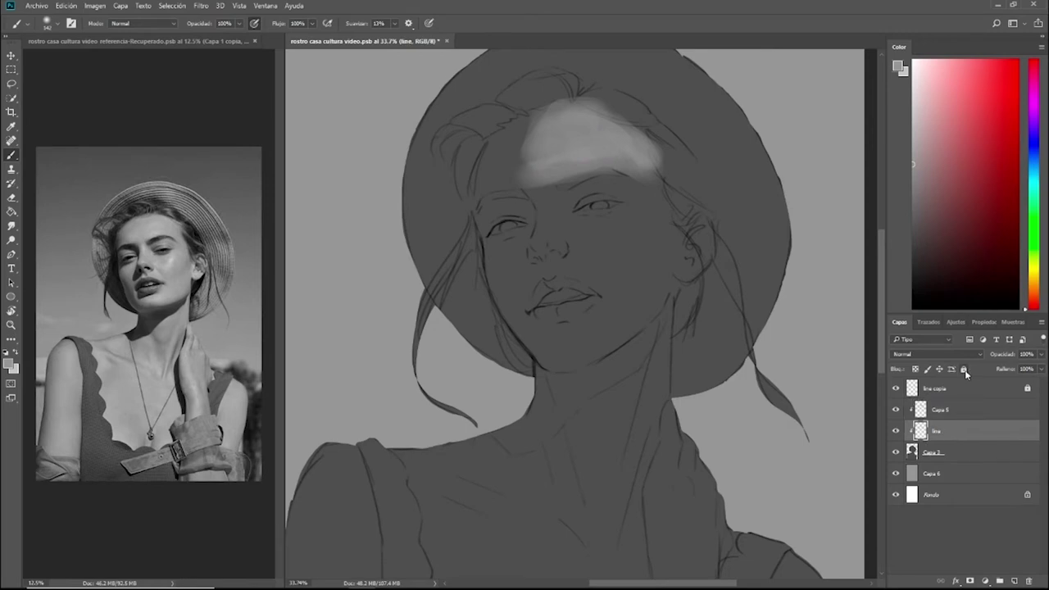
left_click(964, 370)
left_click(965, 410)
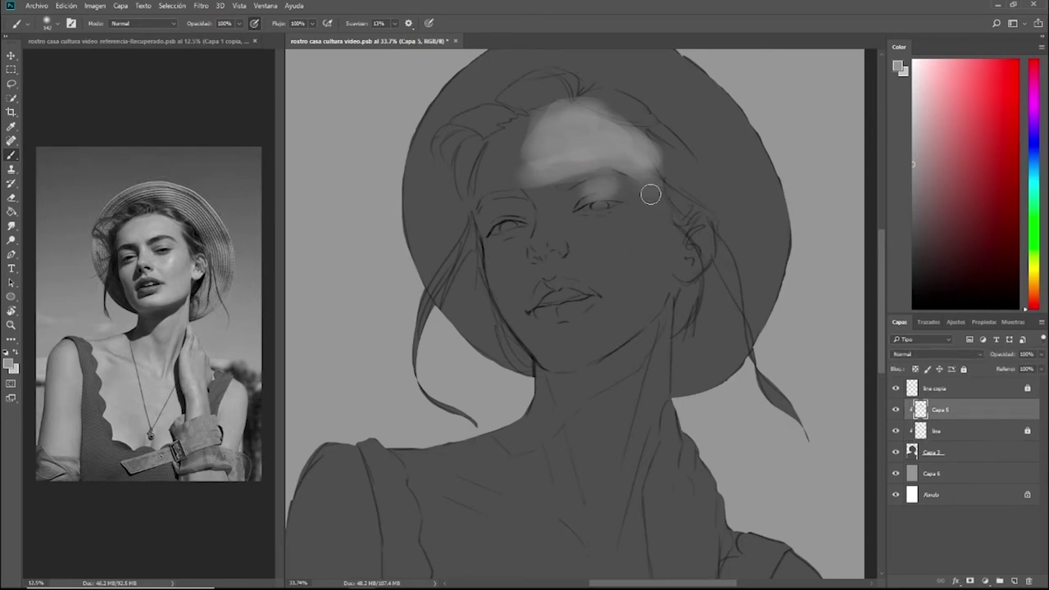
Paint soft light gray over the cheeks and jaw, and a sampled mid-gray over the neck and chest.
mouse_move(629, 232)
left_mouse_down()
mouse_move(650, 239)
mouse_move(648, 276)
mouse_move(630, 314)
mouse_move(576, 347)
left_mouse_up()
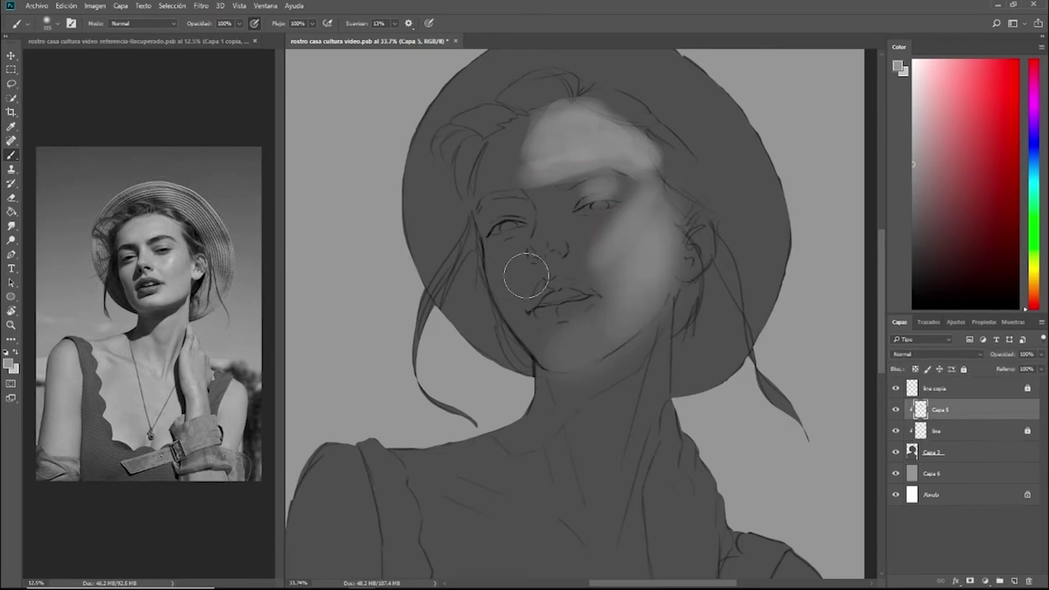
left_click_drag(517, 273, 515, 248)
scroll(492, 145, "down", 3)
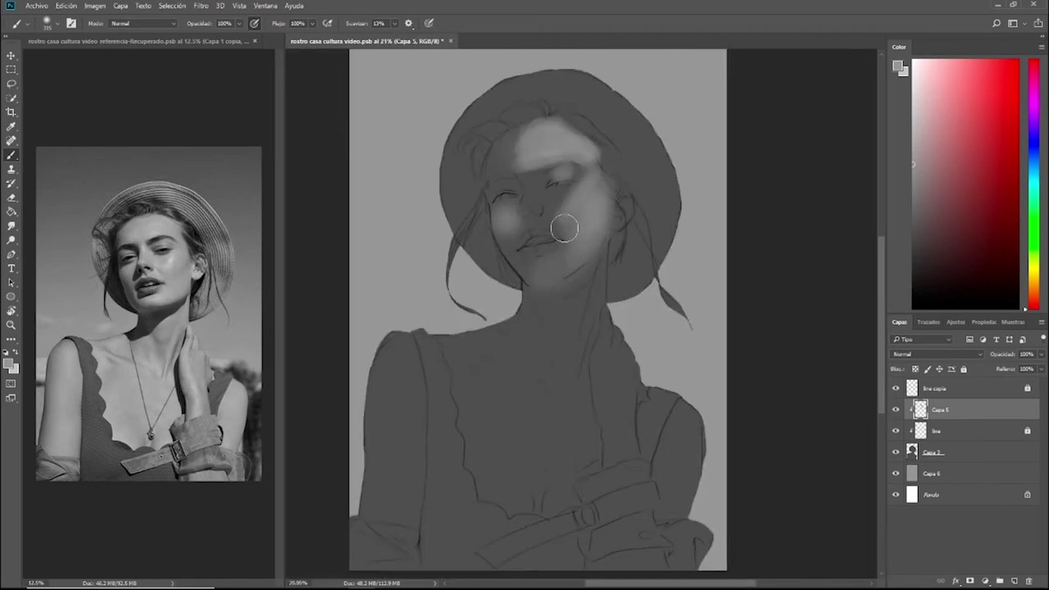
mouse_move(578, 270)
left_mouse_down()
mouse_move(603, 272)
mouse_move(559, 350)
mouse_move(565, 325)
mouse_move(556, 328)
mouse_move(584, 311)
mouse_move(564, 446)
left_mouse_up()
left_click(565, 344, "alt")
mouse_move(567, 342)
left_mouse_down()
mouse_move(562, 412)
mouse_move(579, 414)
mouse_move(557, 483)
mouse_move(502, 498)
mouse_move(480, 373)
mouse_move(511, 394)
mouse_move(458, 323)
mouse_move(452, 384)
mouse_move(550, 444)
mouse_move(512, 446)
mouse_move(517, 407)
mouse_move(582, 481)
left_mouse_up()
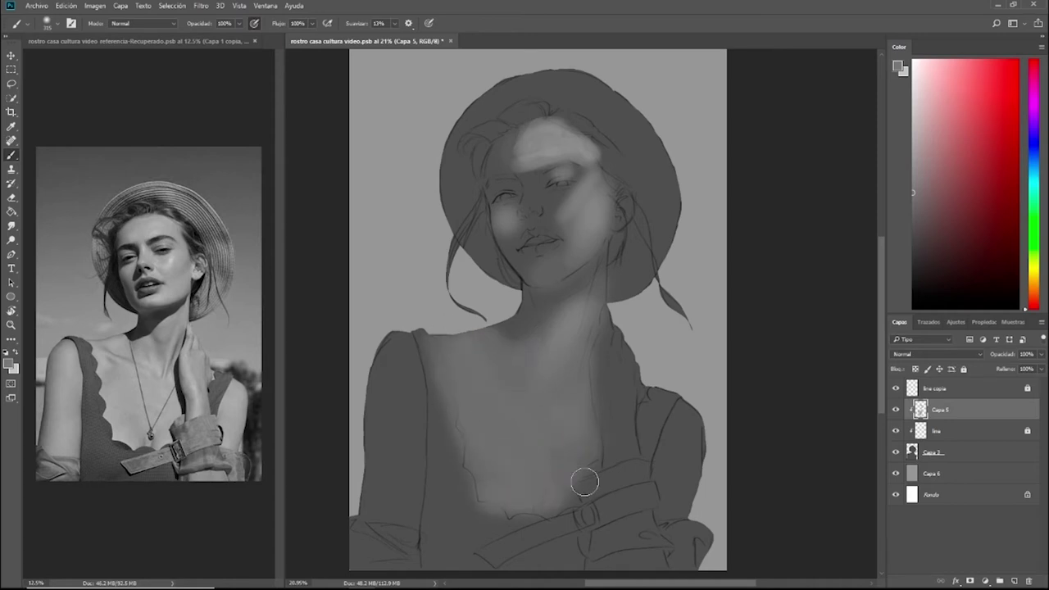
mouse_move(465, 334)
left_mouse_down()
mouse_move(457, 482)
mouse_move(564, 472)
left_mouse_up()
Unlock "line copia" to readjust its opacity, lock it again, and return to Capa 5.
left_click(1015, 397)
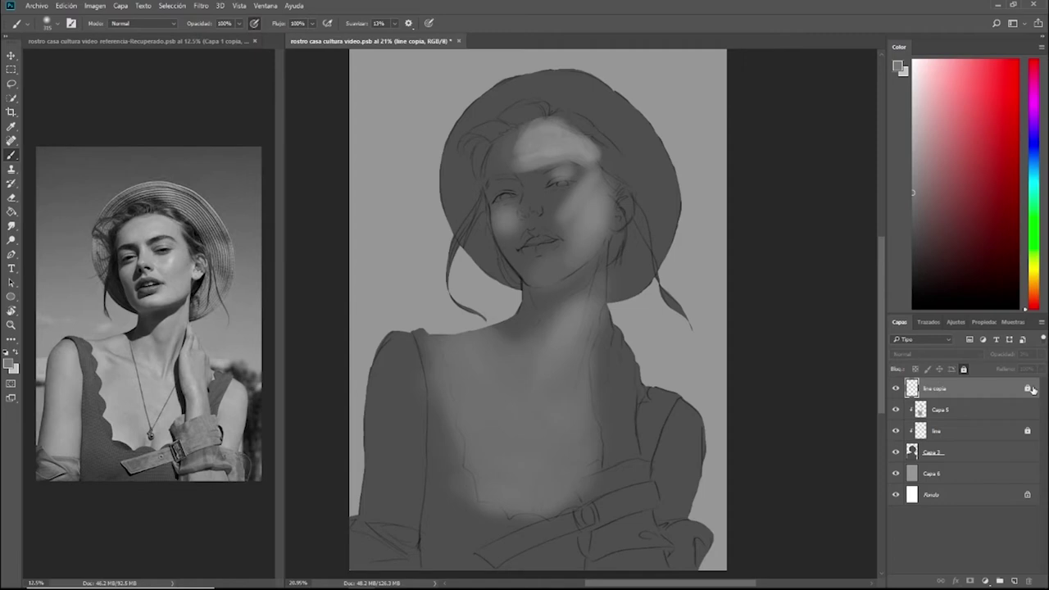
left_click(963, 370)
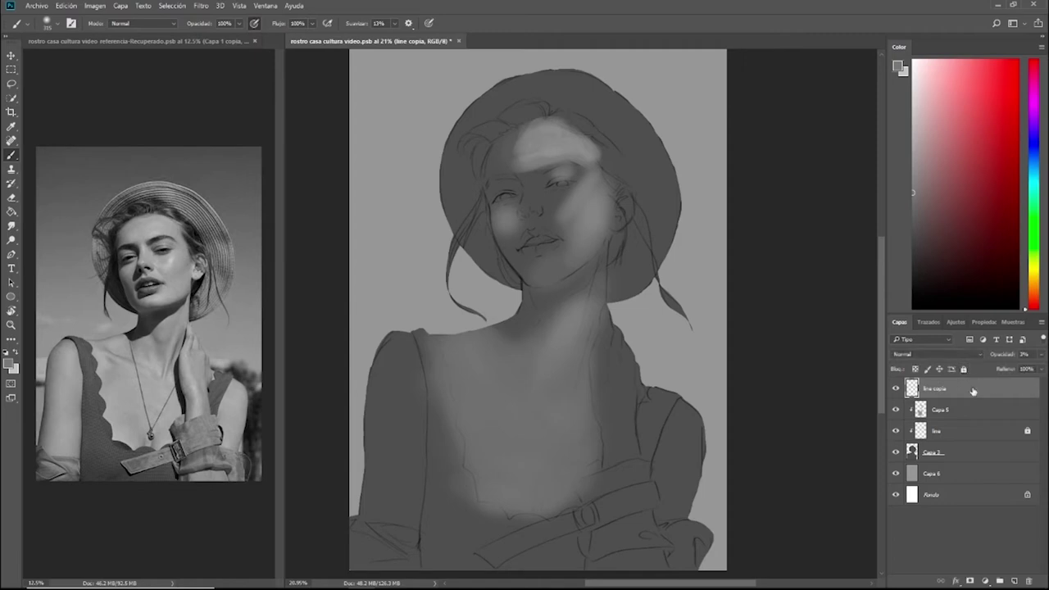
left_click(1041, 354)
left_click(964, 370)
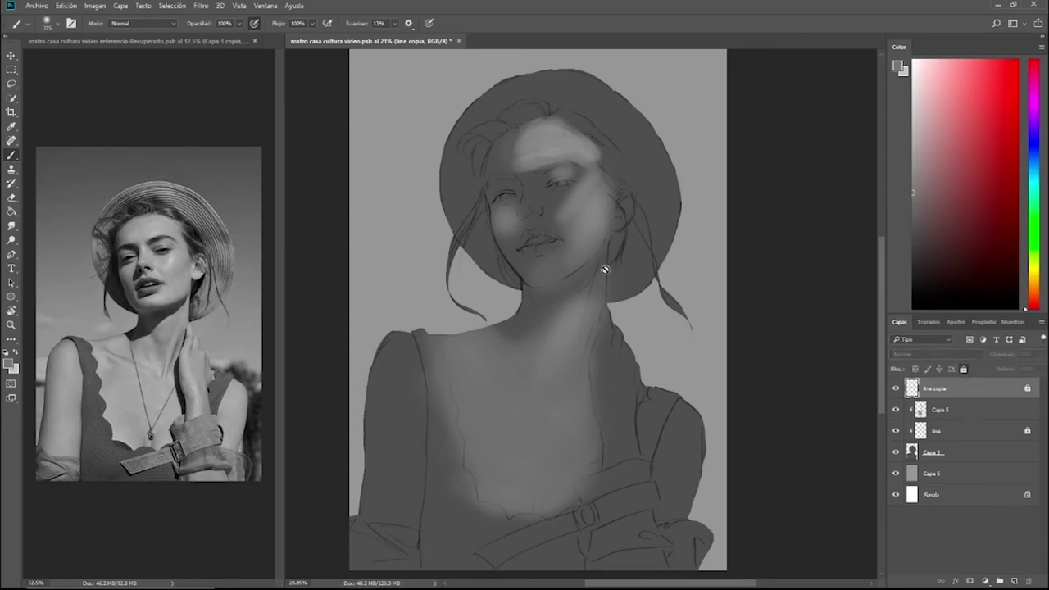
left_click(973, 432)
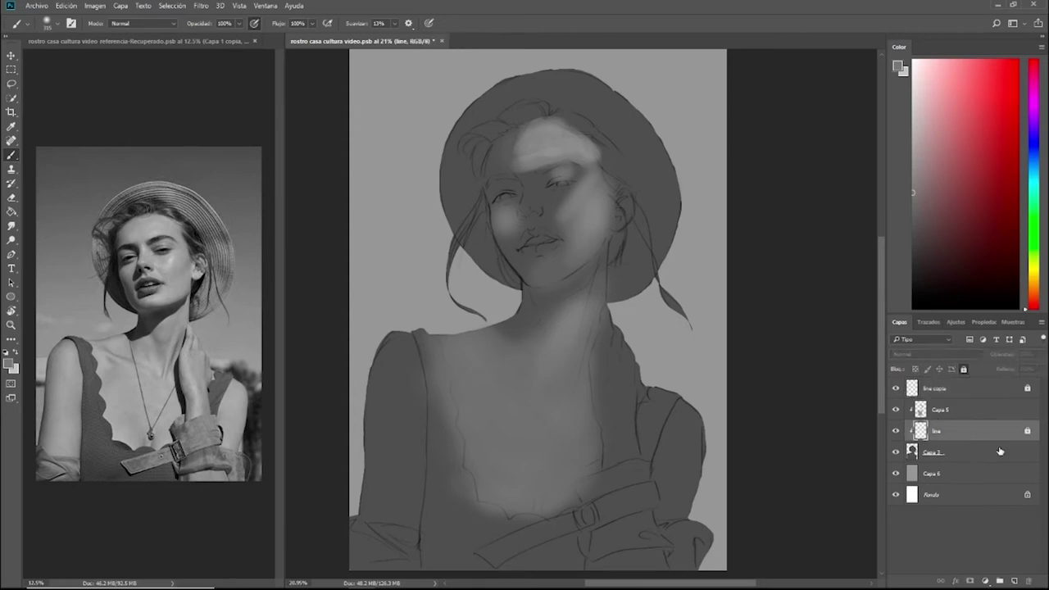
left_click(969, 415)
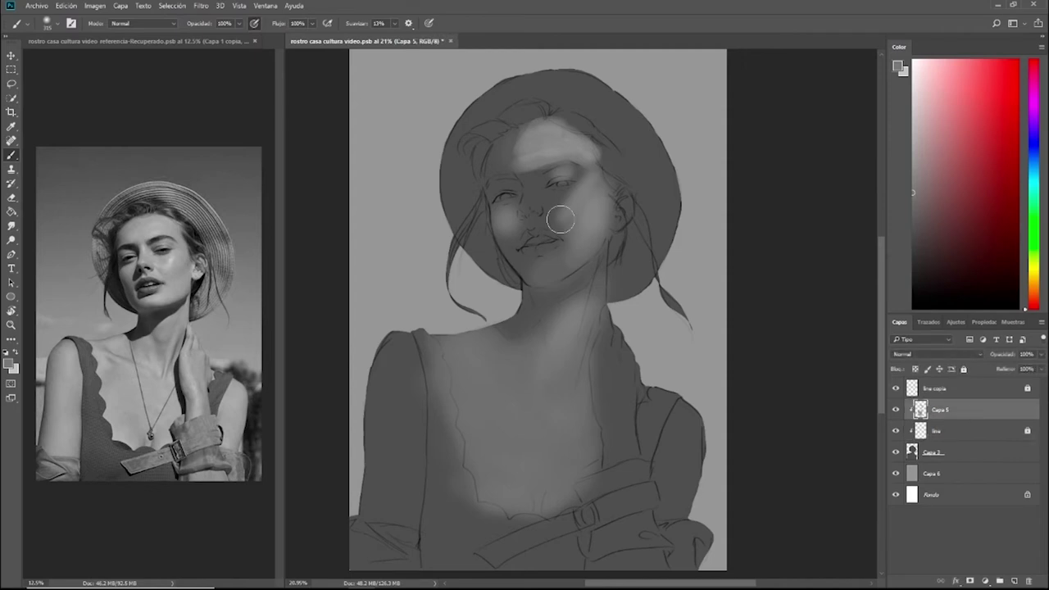
Blend a sampled darker gray into the forehead near the hairline and set the brush smoothing to 0%.
left_click(505, 151, "alt")
left_click_drag(527, 140, 512, 140)
right_click(515, 141)
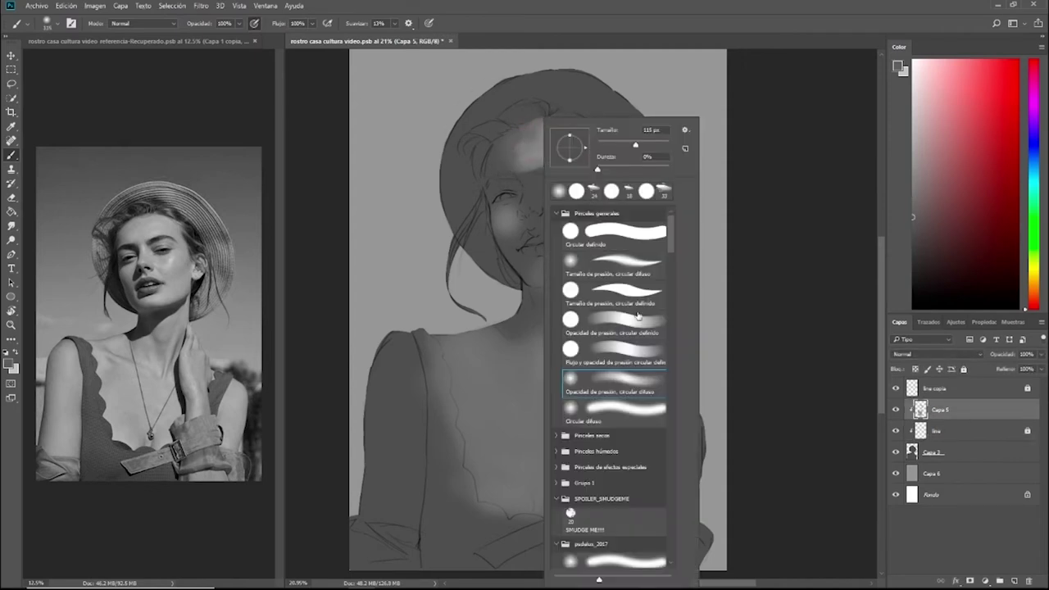
key("Escape")
left_click_drag(394, 23, 361, 50)
Paint sampled gray strokes across the forehead highlight with a hard round brush to define its shadow side.
left_click(516, 138)
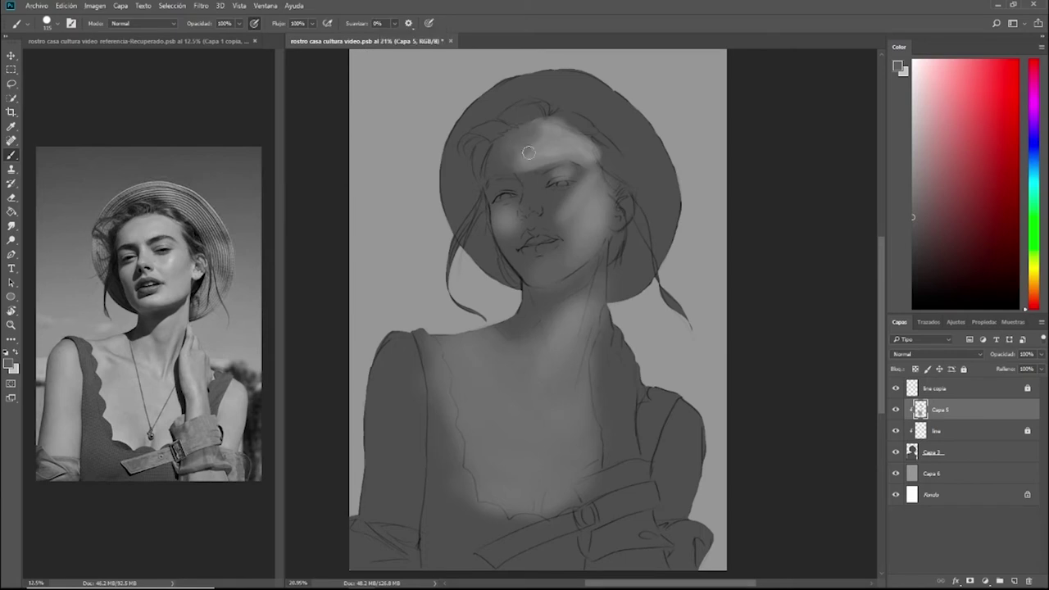
mouse_move(526, 152)
left_mouse_down()
mouse_move(541, 119)
mouse_move(544, 148)
mouse_move(505, 170)
mouse_move(556, 148)
left_mouse_up()
left_click(505, 169, "alt")
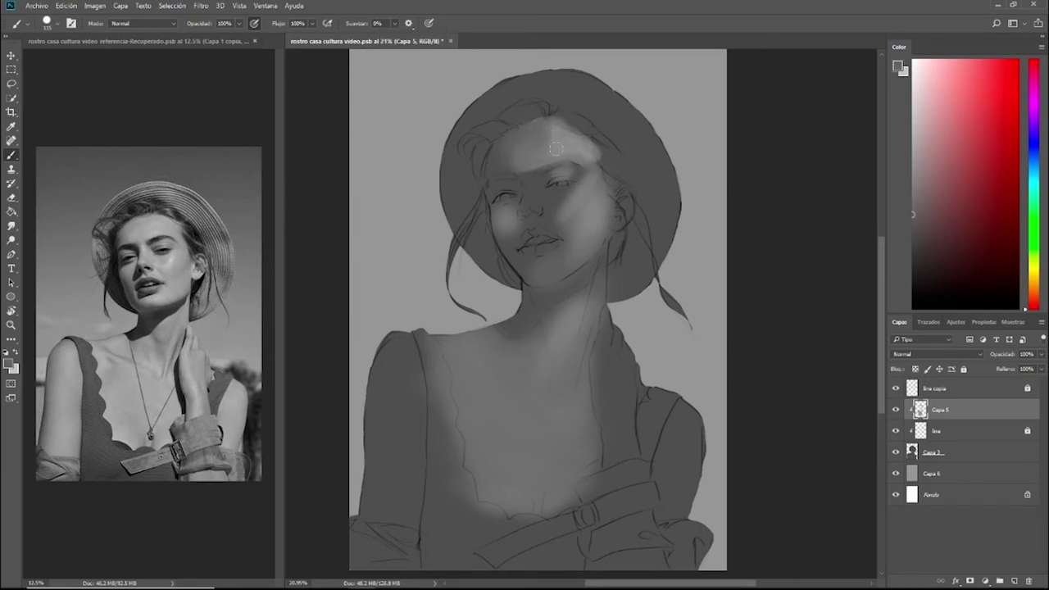
Paint a sampled lighter gray over the forehead with a textured brush about 232 px wide.
right_click(525, 187)
left_click(646, 192)
left_click(521, 148, "alt")
right_click(565, 143, "alt")
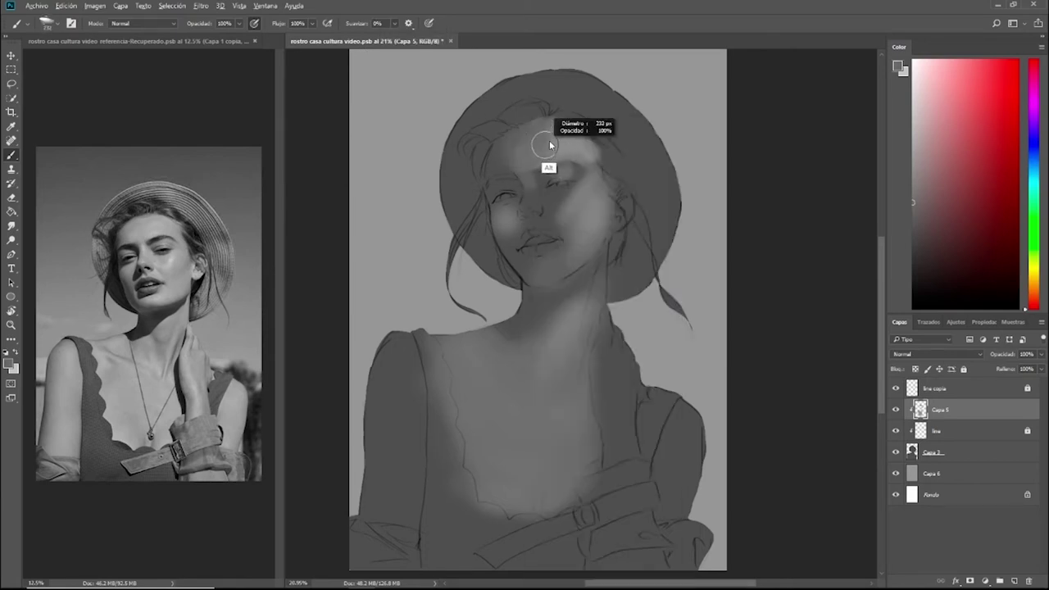
mouse_move(547, 149)
left_mouse_down()
mouse_move(515, 163)
mouse_move(515, 141)
left_mouse_up()
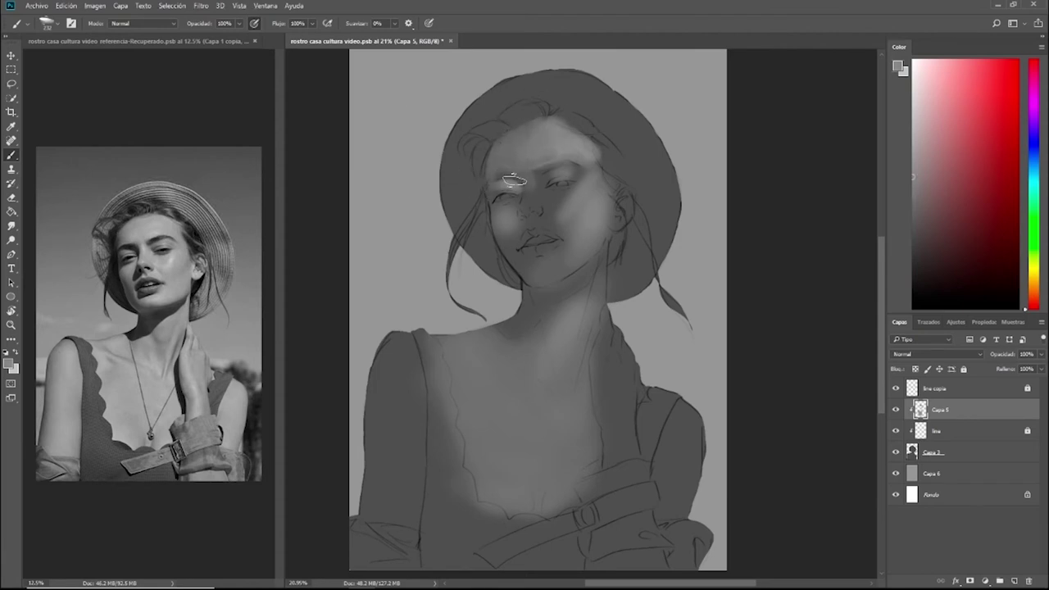
Paint the eyebrow and eye-socket shadows in a darker gray with a hard round brush at 57 px.
right_click(523, 125)
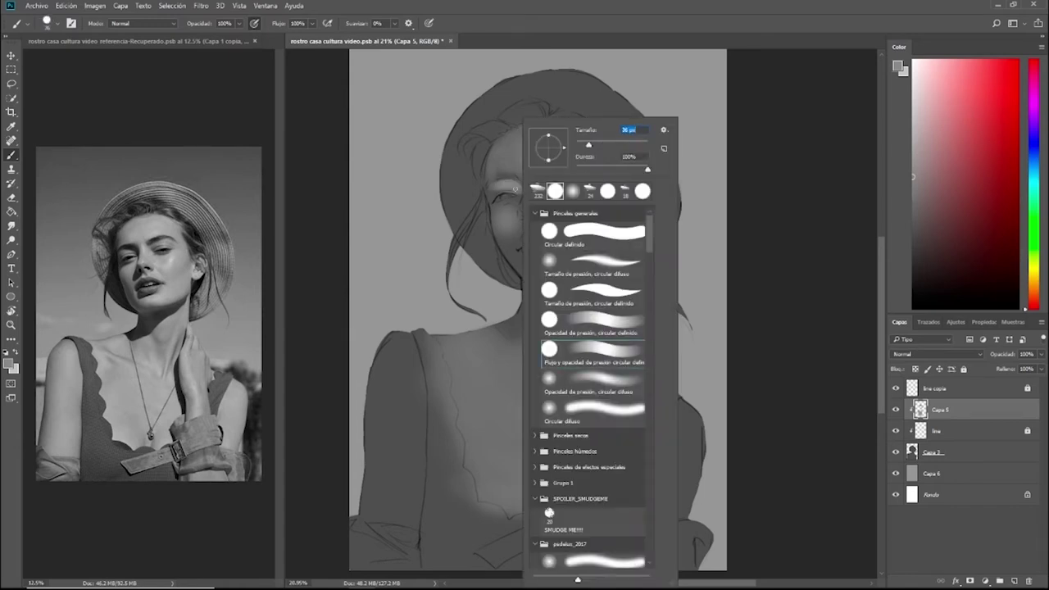
left_click(534, 270, "alt")
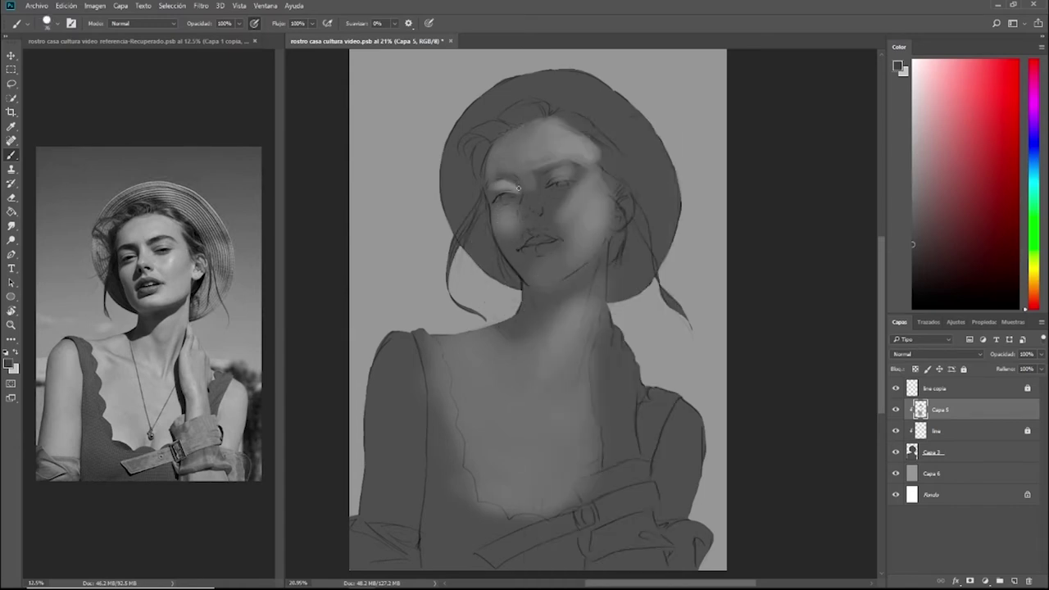
left_click(912, 266)
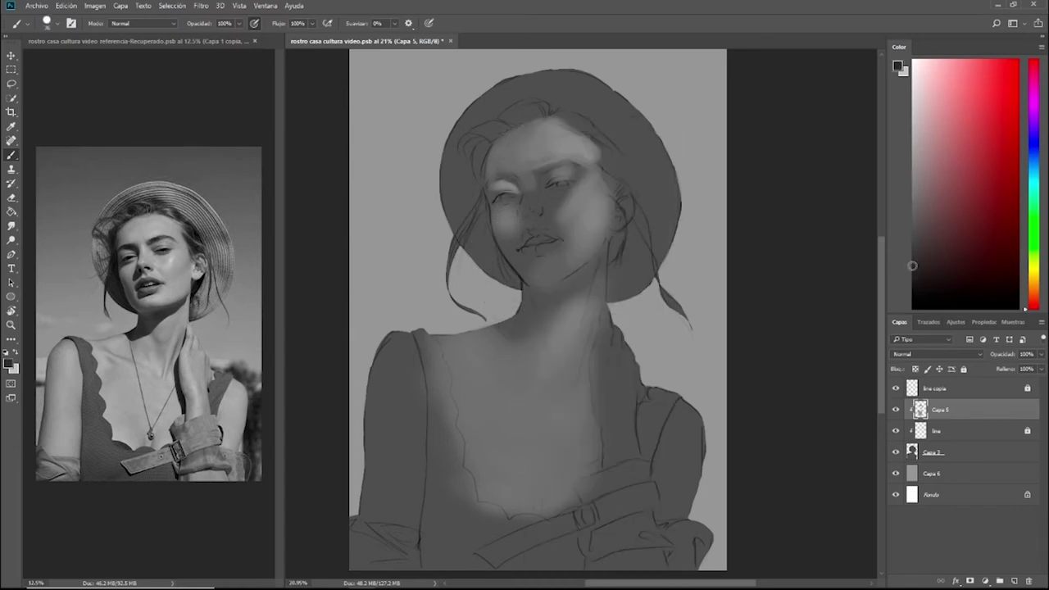
right_click(541, 177)
key("Escape")
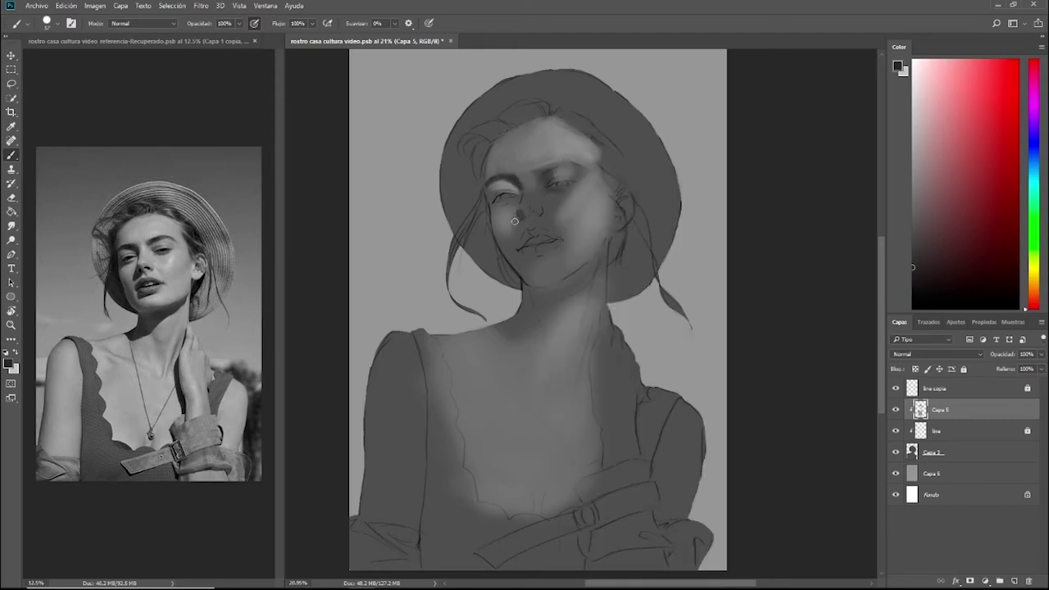
Darken the nostril and fill in the lips with dark gray.
mouse_move(521, 222)
left_mouse_down()
mouse_move(529, 241)
mouse_move(551, 235)
mouse_move(532, 249)
mouse_move(542, 245)
left_mouse_up()
right_click(529, 251)
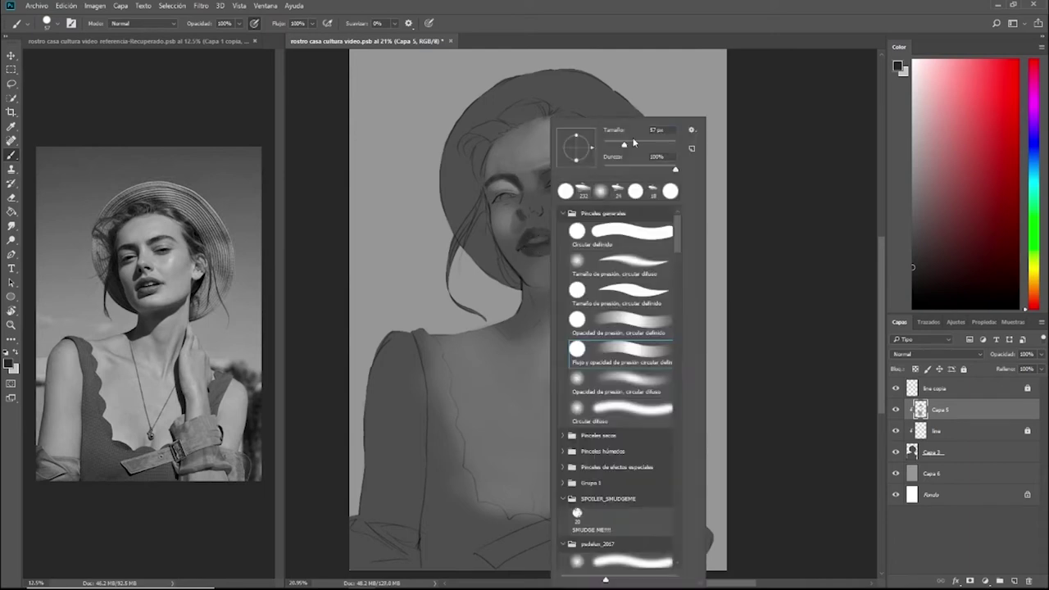
key("Escape")
right_click(530, 251, "alt")
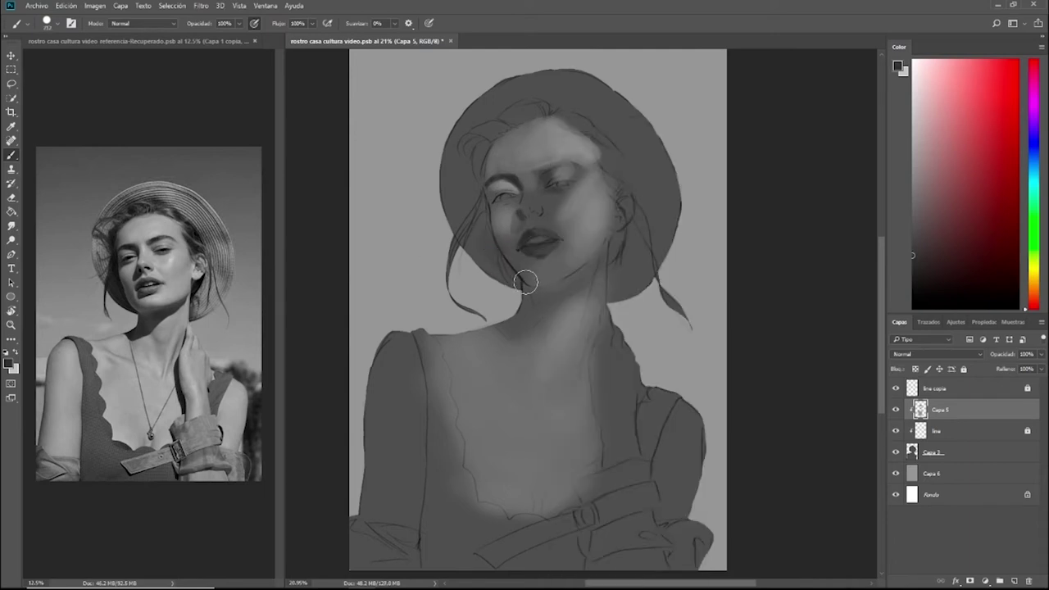
Shade the face edge beside the loose hair and darken both eyes with a smaller hard round brush.
right_click(473, 183)
left_click(565, 145)
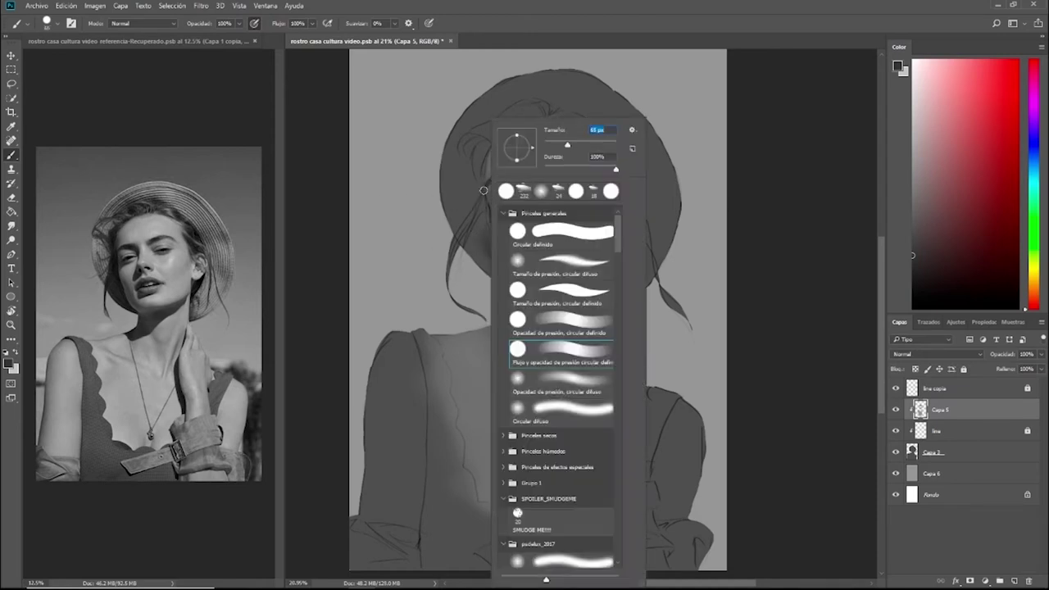
left_click_drag(487, 191, 490, 206)
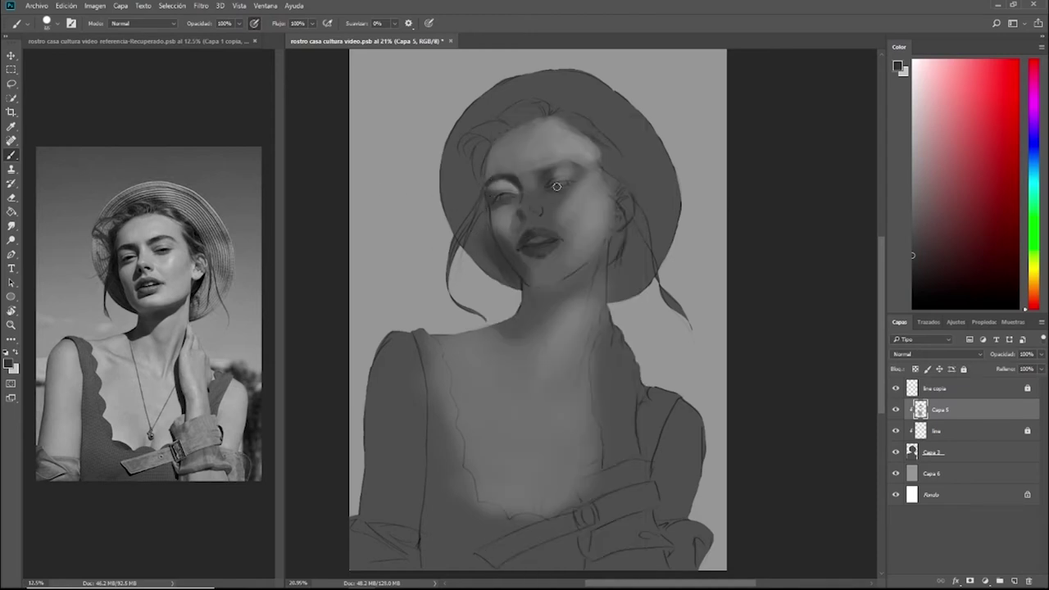
left_click_drag(556, 187, 566, 186)
Blend sampled grays over the forehead, brow, nose and cheek to refine the light and shadow planes.
left_click(581, 167, "alt")
left_click(576, 143, "alt")
right_click(577, 142, "alt")
mouse_move(576, 144)
left_mouse_down()
mouse_move(513, 145)
mouse_move(458, 112)
mouse_move(539, 188)
mouse_move(541, 157)
mouse_move(518, 215)
mouse_move(560, 198)
mouse_move(539, 191)
mouse_move(535, 210)
mouse_move(529, 184)
mouse_move(520, 224)
mouse_move(524, 212)
mouse_move(550, 222)
mouse_move(537, 199)
mouse_move(553, 223)
left_mouse_up()
right_click(538, 159)
left_click(578, 146)
left_click(533, 165, "alt")
left_click(550, 208, "alt")
left_click(538, 180, "alt")
left_click(528, 186, "alt")
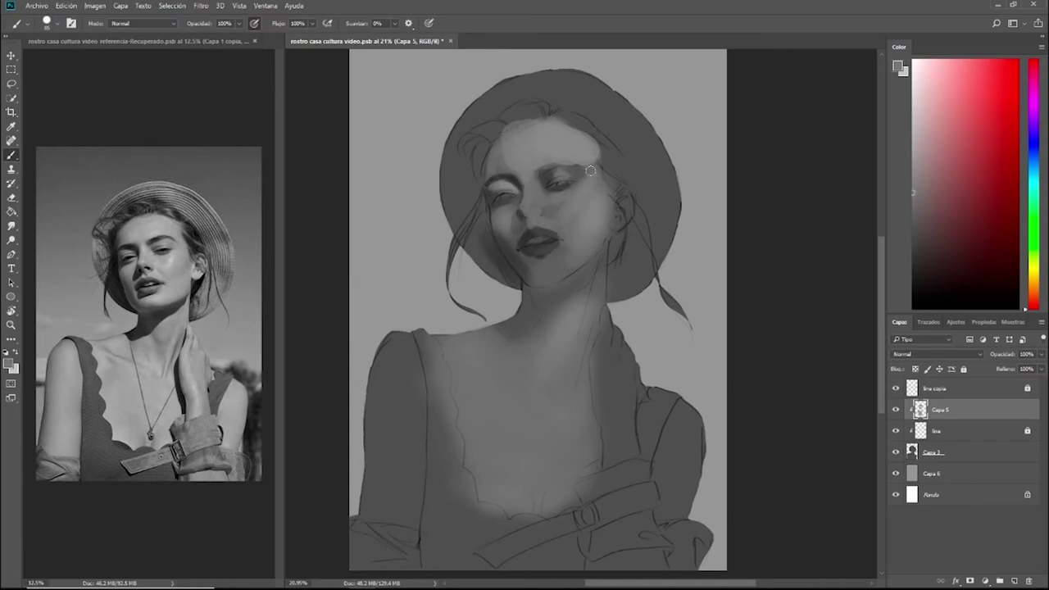
Paint the cast shadow under the jaw and down the neck with sampled grays.
left_click(520, 301, "alt")
mouse_move(561, 289)
left_mouse_down()
mouse_move(600, 258)
mouse_move(549, 303)
mouse_move(493, 299)
mouse_move(568, 286)
mouse_move(529, 289)
mouse_move(542, 310)
mouse_move(511, 299)
mouse_move(504, 327)
mouse_move(532, 293)
mouse_move(580, 282)
mouse_move(553, 295)
mouse_move(595, 260)
mouse_move(539, 312)
mouse_move(602, 270)
left_mouse_up()
left_click(541, 309, "alt")
left_click(604, 242, "alt")
left_click(559, 246, "alt")
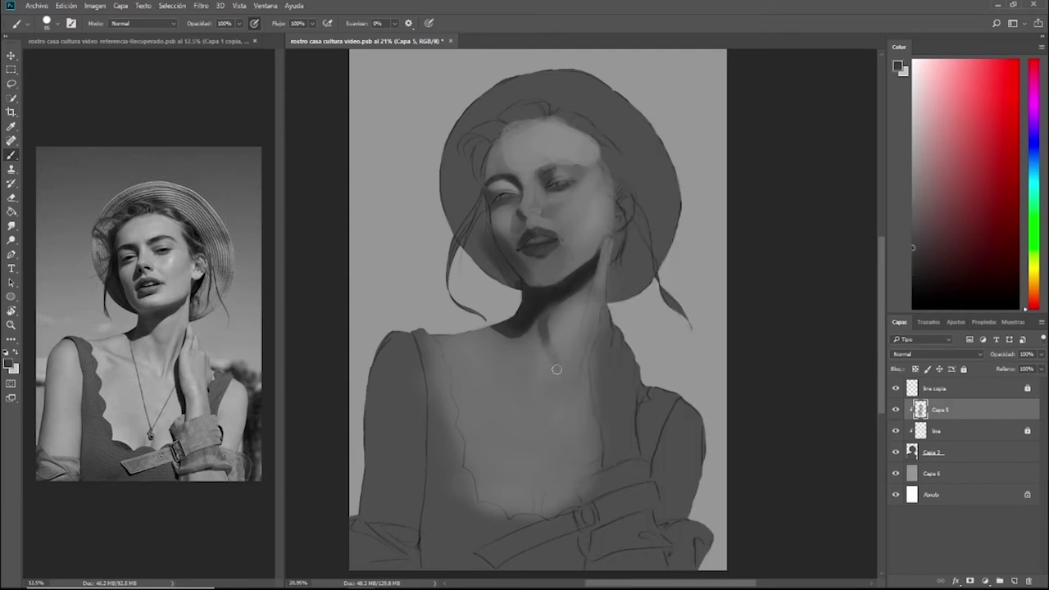
Add dark gray shadow strokes at the base of the neck and along the collarbone with a reduced brush size.
mouse_move(527, 344)
left_mouse_down()
mouse_move(537, 378)
mouse_move(475, 351)
left_mouse_up()
right_click(496, 370)
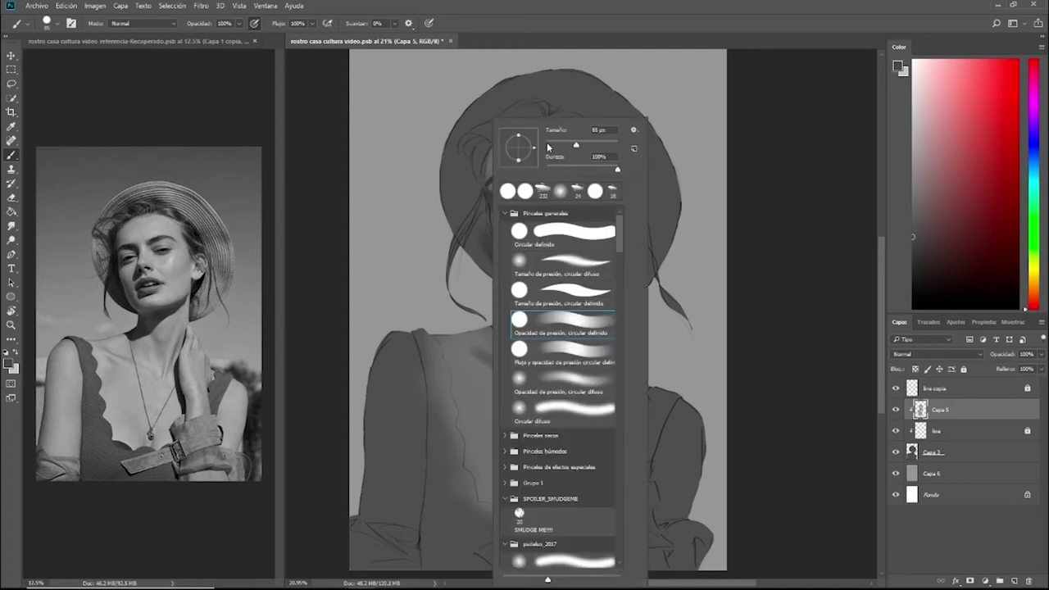
left_click_drag(550, 148, 545, 148)
key("Return")
left_click_drag(469, 366, 502, 380)
Enlarge the reference and portrait faces, and smudge the cheek and jaw shading with the SMUDGE ME!!!! brush at 26% strength.
scroll(580, 353, "up", 4)
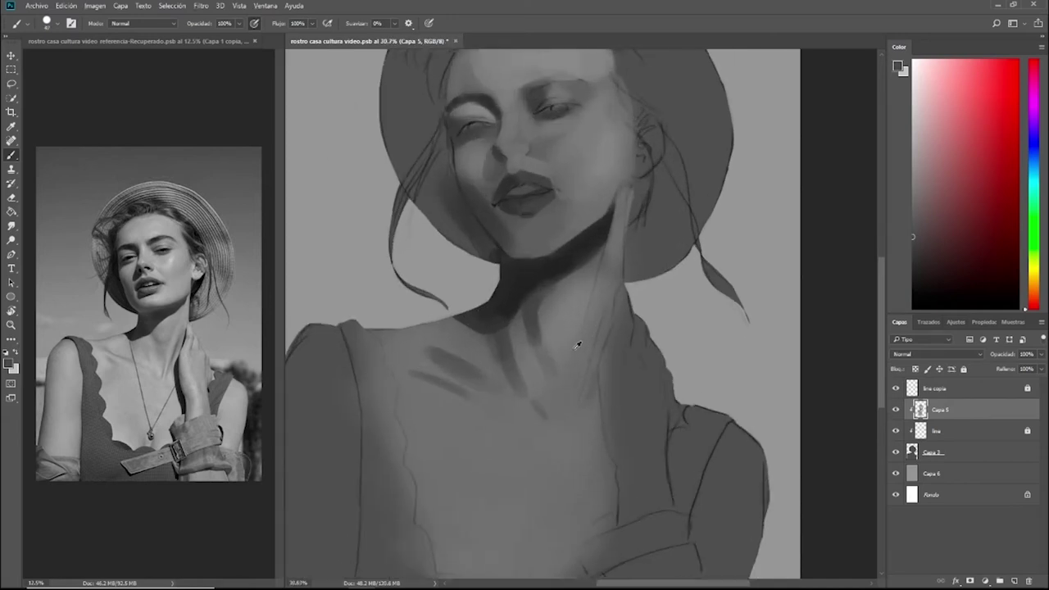
scroll(559, 290, "up", 3)
left_click(189, 264)
scroll(190, 265, "up", 6)
left_click_drag(182, 271, 190, 271)
left_click(440, 292)
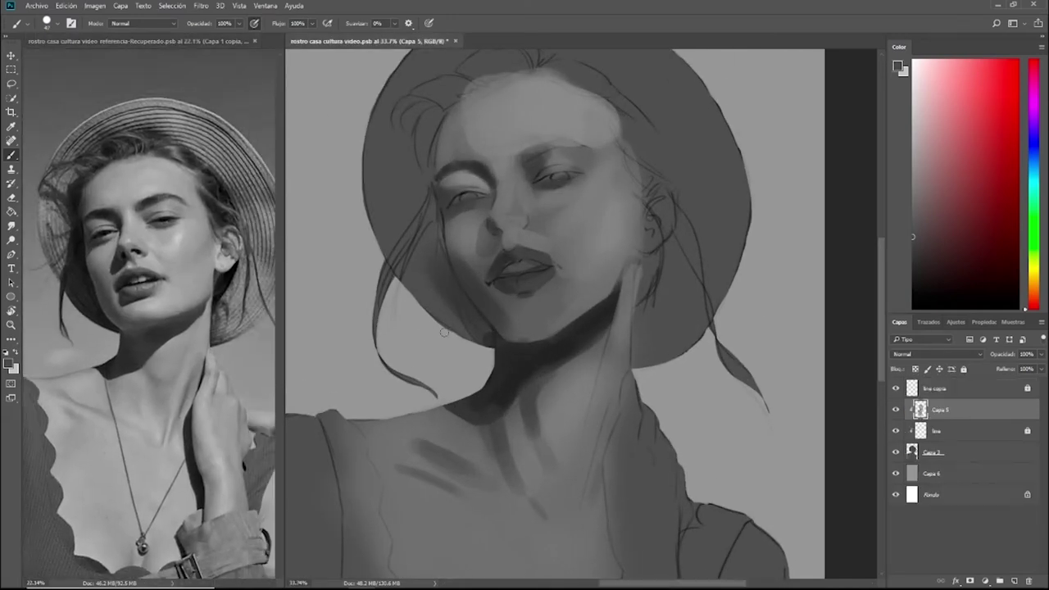
left_click_drag(440, 292, 483, 343)
right_click(589, 293)
key("Return")
key("r")
right_click(611, 275)
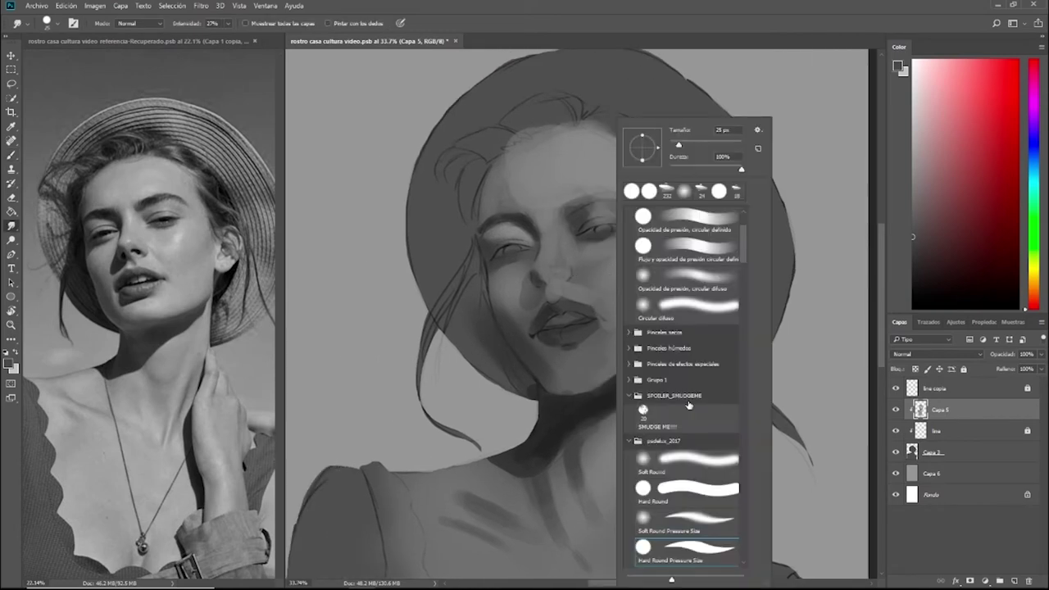
left_click(690, 407)
left_click_drag(573, 284, 583, 284)
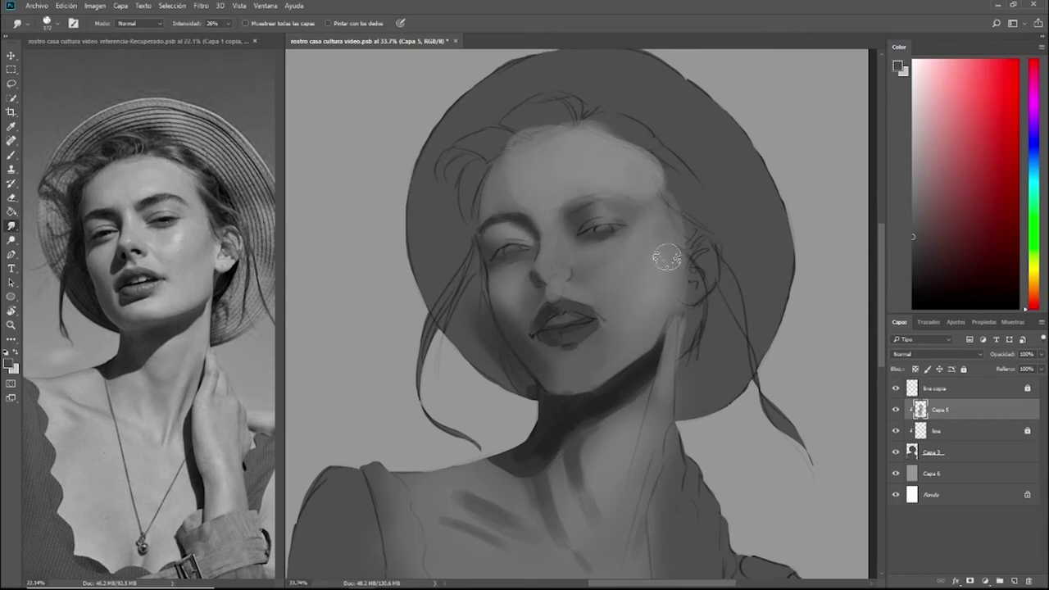
left_click_drag(647, 341, 566, 389)
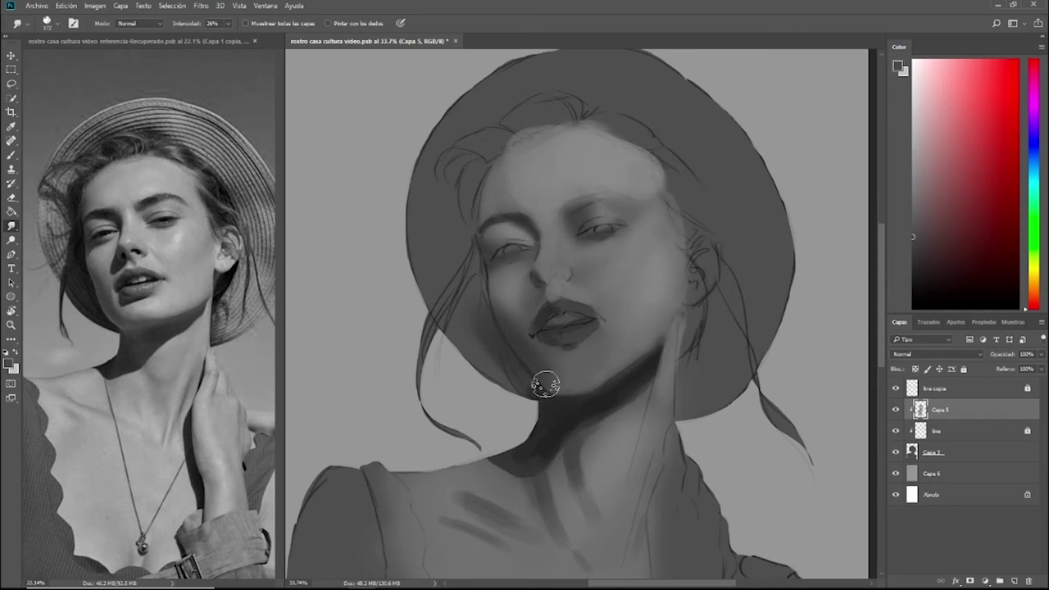
Deepen the socket shadow of the eye nearest the ear with sampled dark gray at 24 px.
key("b")
left_click(570, 226, "alt")
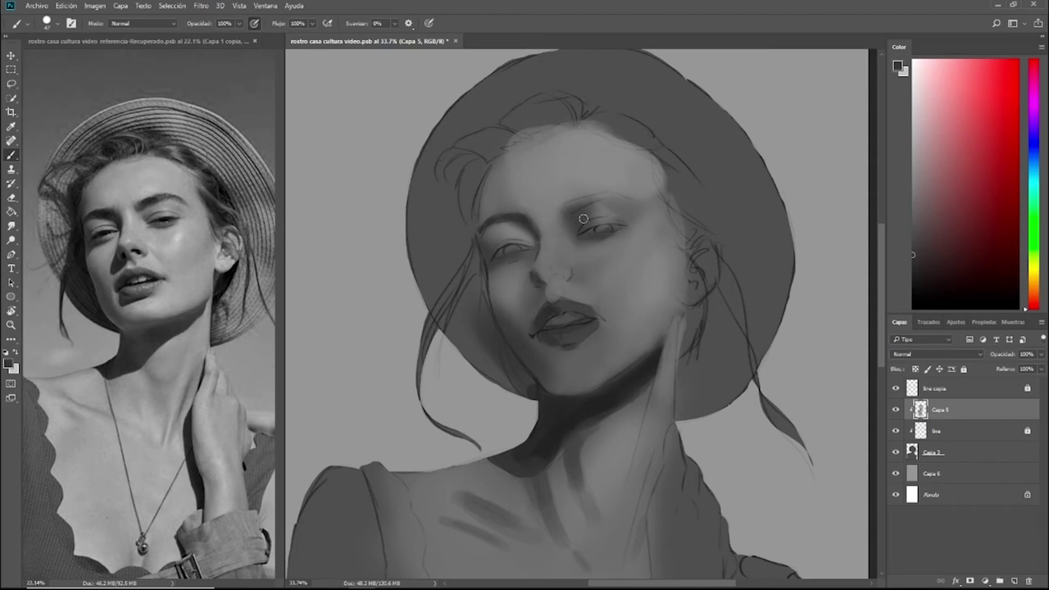
right_click(585, 204)
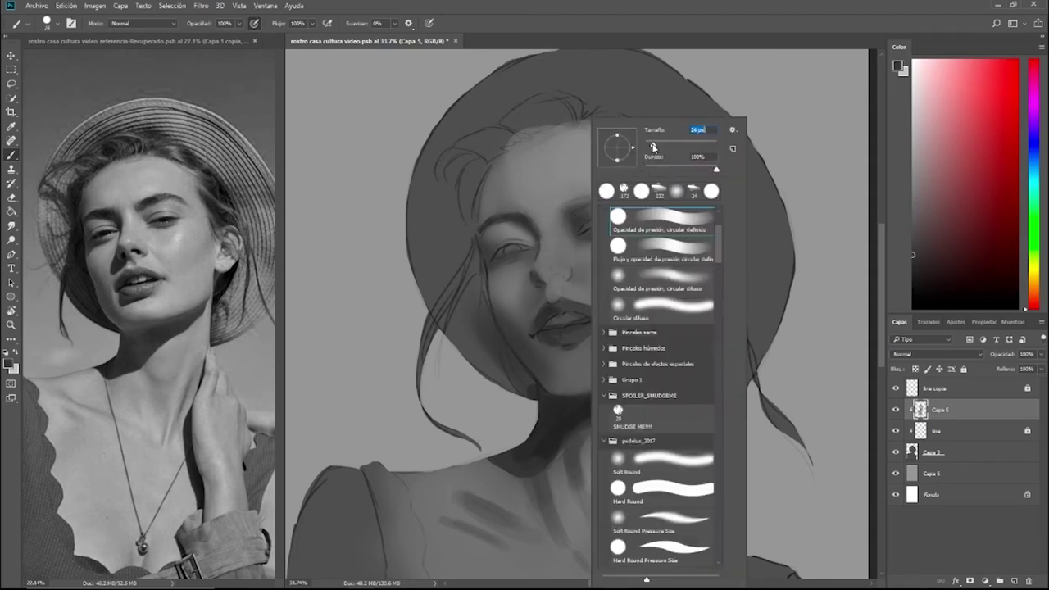
key("Escape")
left_click(580, 232, "alt")
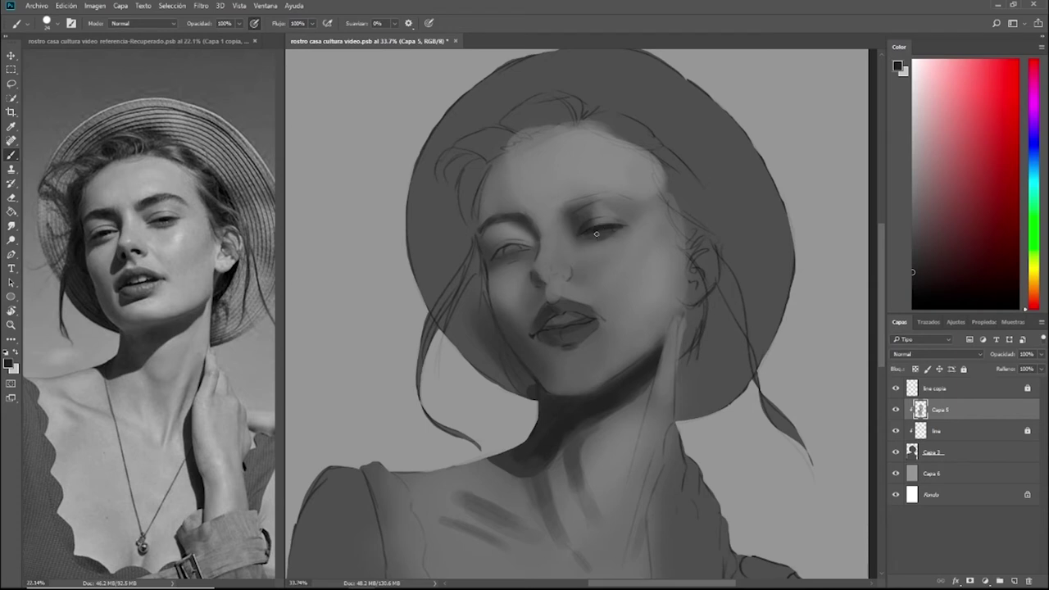
Paint the eyelids and lash line of the eye nearest the ear with sampled grays.
left_click(596, 234, "alt")
left_click(606, 222, "alt")
left_click(595, 237, "alt")
left_click(604, 238, "alt")
left_click(613, 218, "alt")
left_click(616, 216, "alt")
Smudge the shading around the eye nearest the ear with a smaller tip at 26% strength.
key("r")
right_click(606, 211)
left_click_drag(716, 149, 699, 148)
left_click(608, 203)
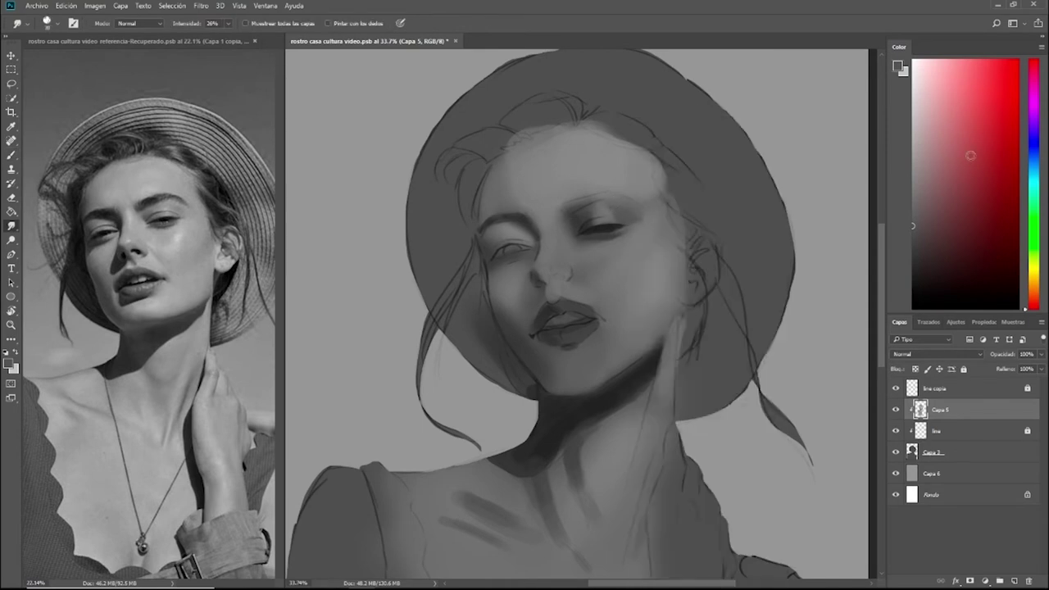
Sharpen the lash line and lower lid of the eye nearest the ear in sampled dark gray with a fine brush.
key("b")
left_click(604, 231, "alt")
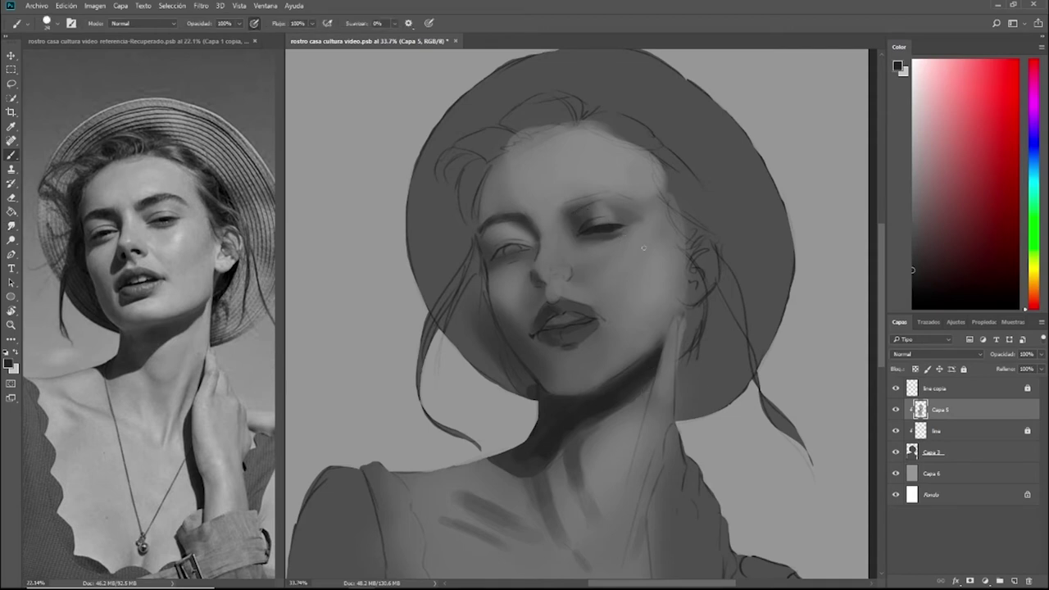
right_click(627, 238)
left_click(687, 149)
left_click(610, 238)
left_click(590, 236, "alt")
Paint sampled light gray highlights on the upper eyelid and along the brow bone of the same eye.
left_click(649, 283, "alt")
scroll(676, 189, "up", 1)
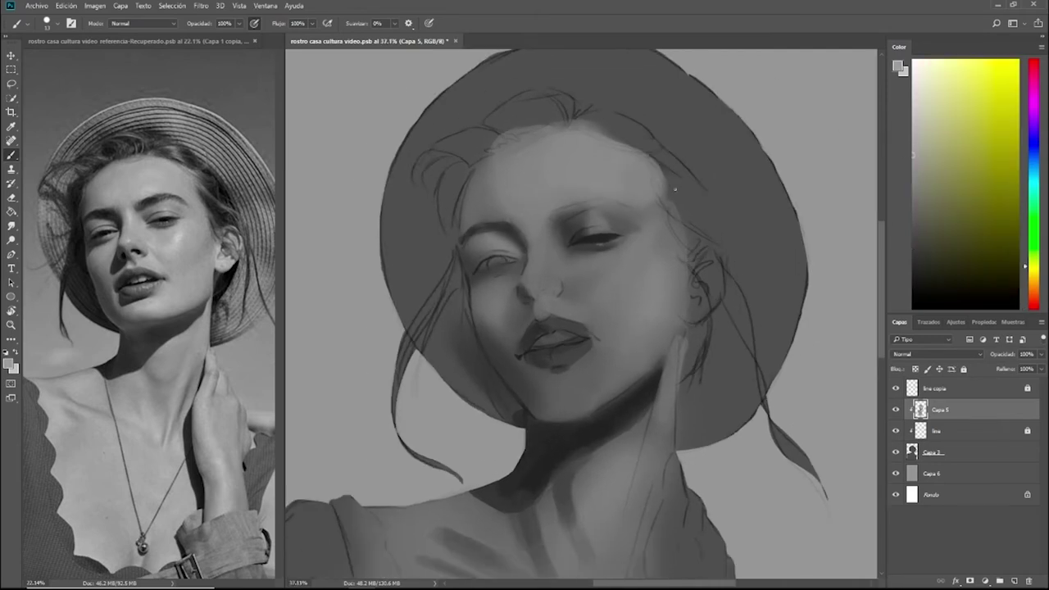
right_click(596, 254)
key("Escape")
right_click(608, 210)
left_click(655, 146)
key("Escape")
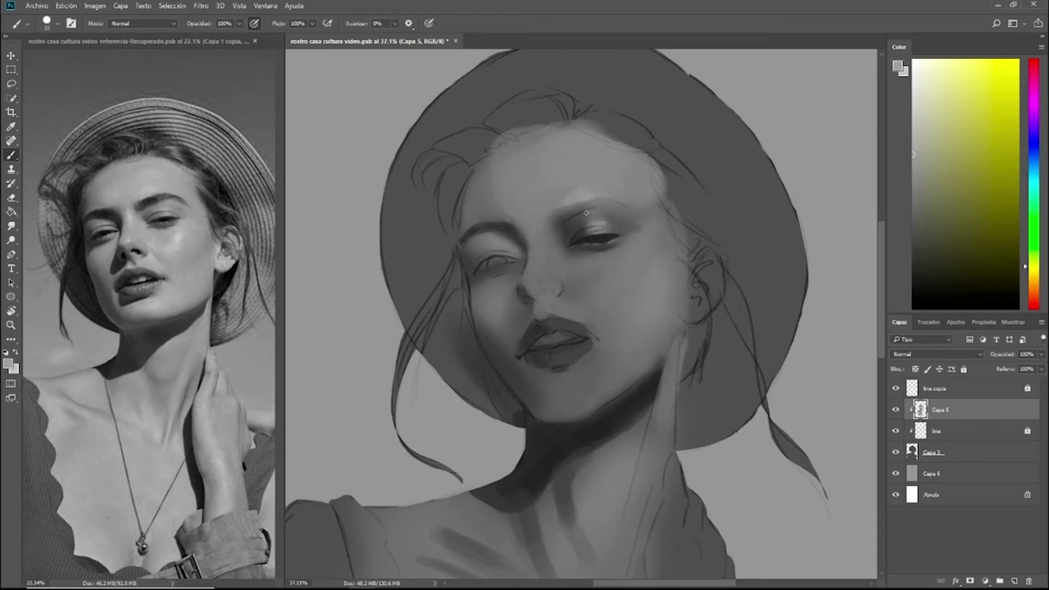
Refine the eyelid crease and outer brow with sampled grays, and smudge the transitions at 26% strength.
scroll(627, 231, "down", 8)
scroll(624, 231, "up", 5)
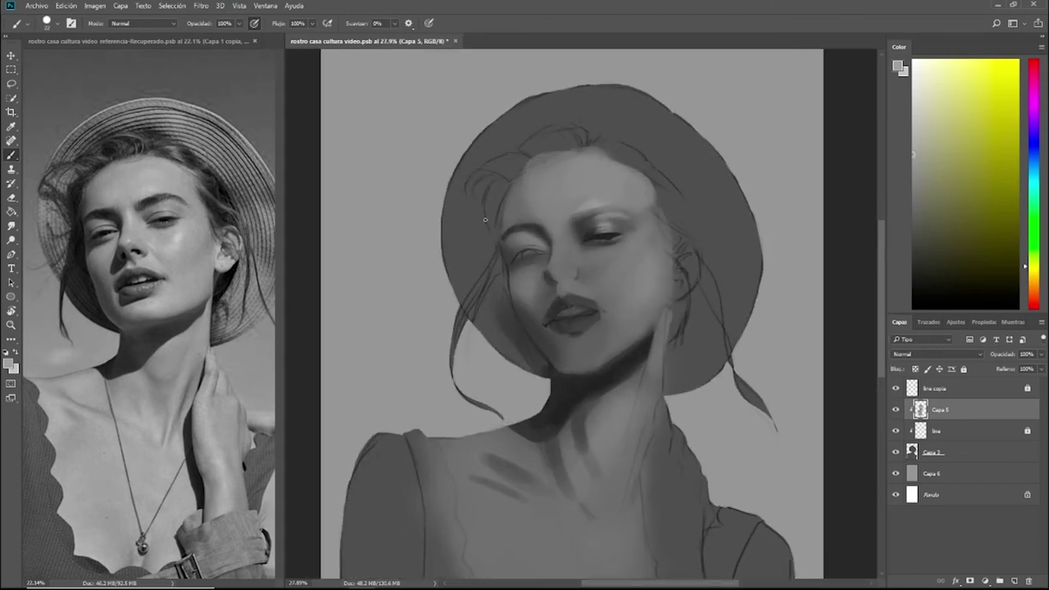
left_click(591, 237, "alt")
key("r")
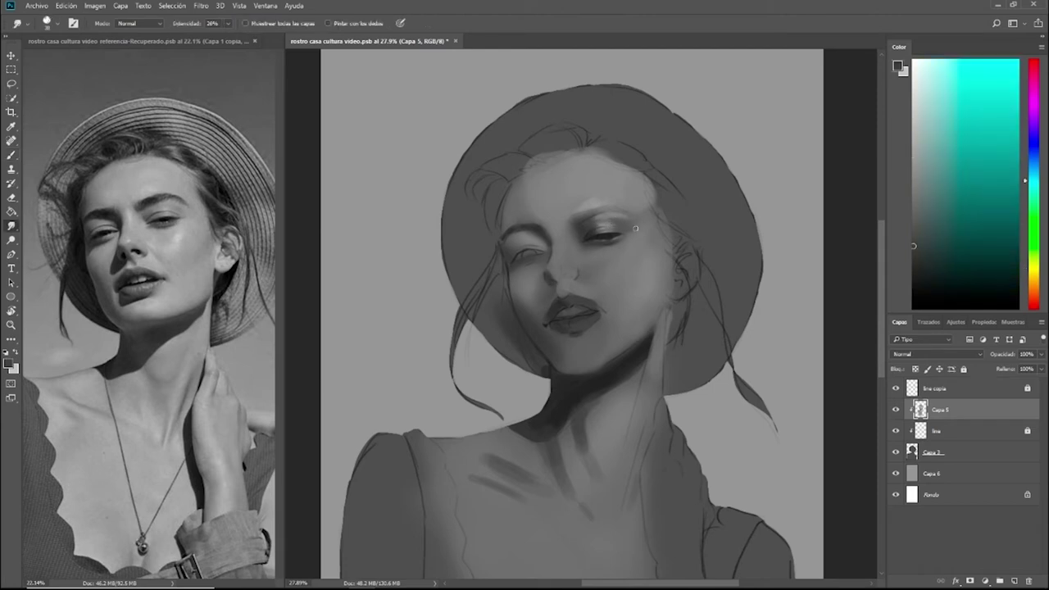
key("b")
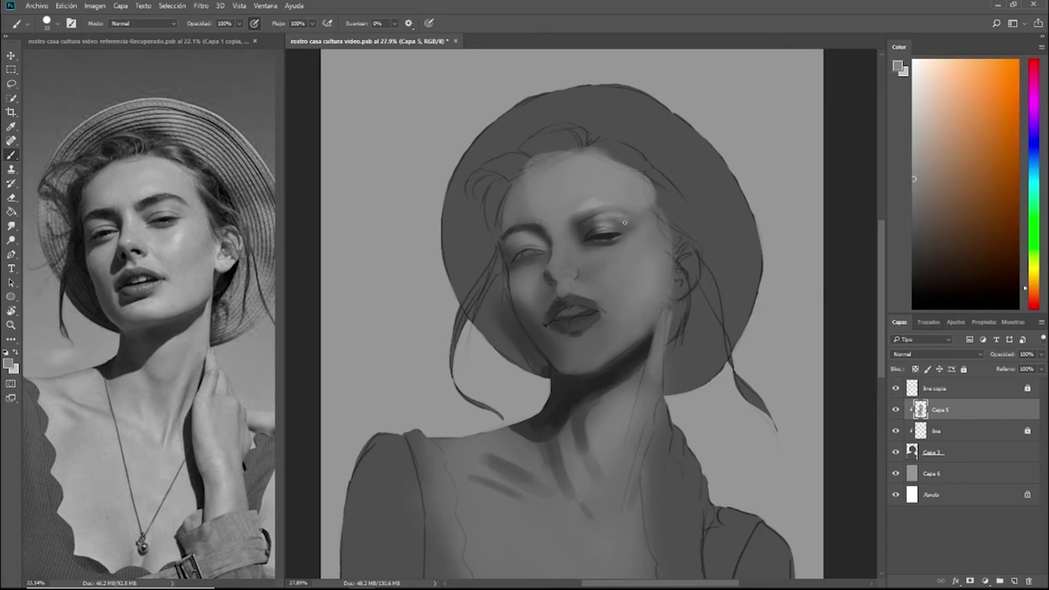
key("r")
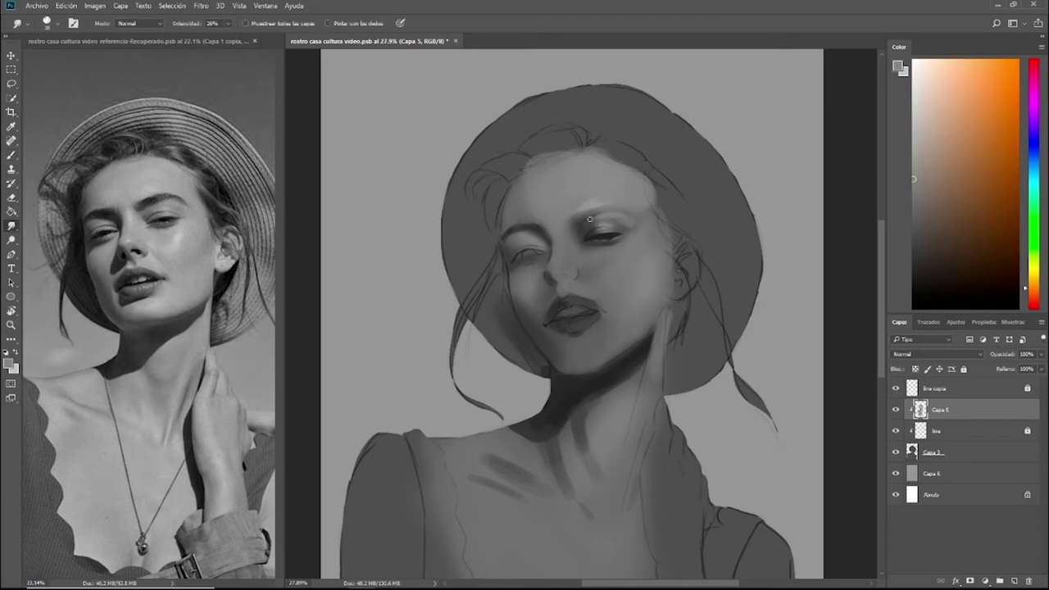
scroll(585, 227, "up", 1)
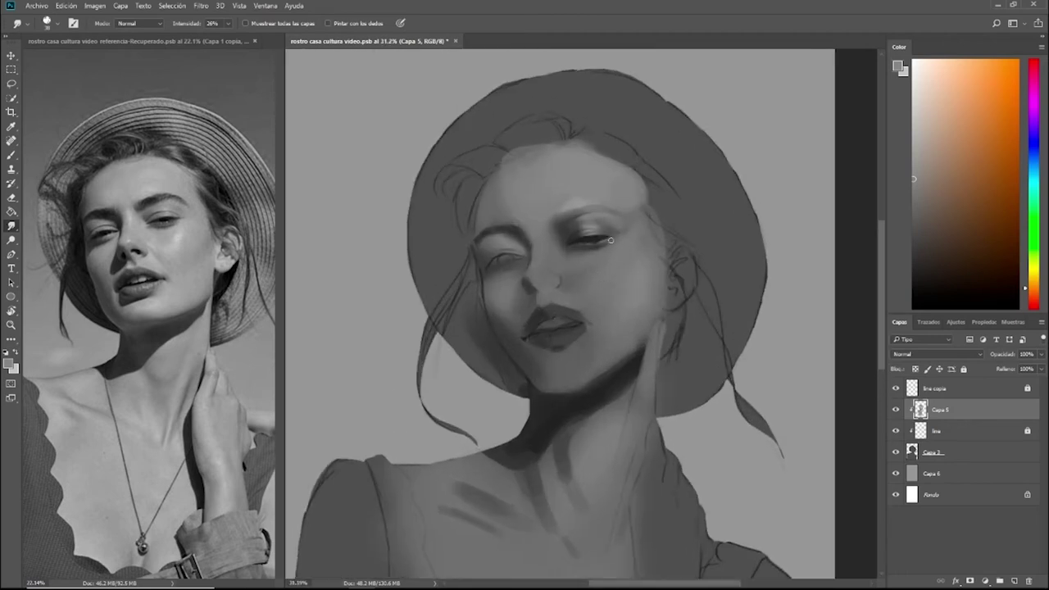
Paint sampled light gray on the nose, under the eye and above the upper lip.
key("b")
left_click(542, 283, "alt")
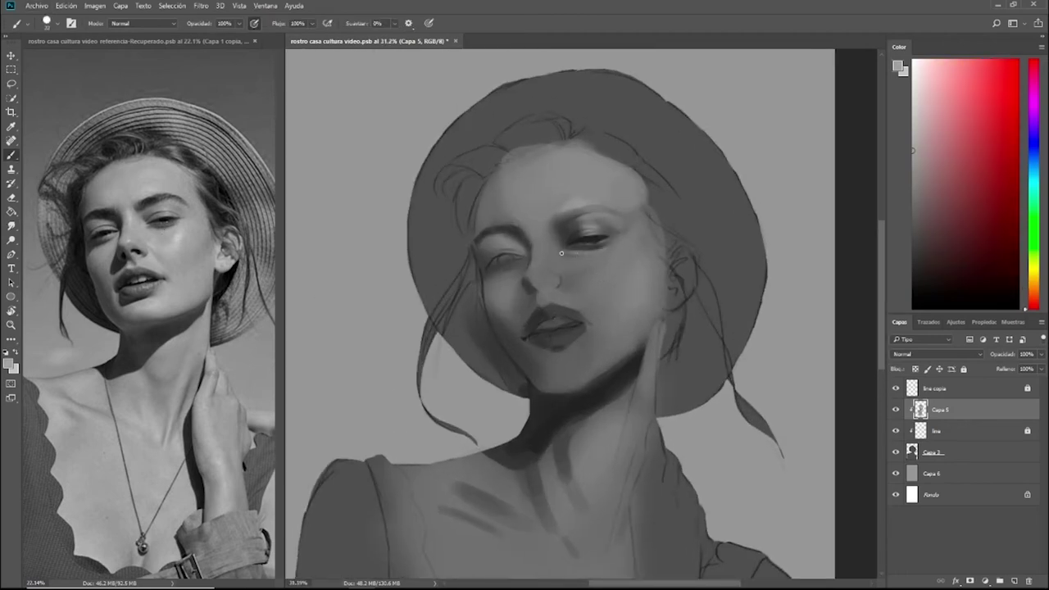
right_click(561, 253)
double_click(608, 259)
left_click(590, 259, "alt")
left_click(583, 254, "alt")
key("r")
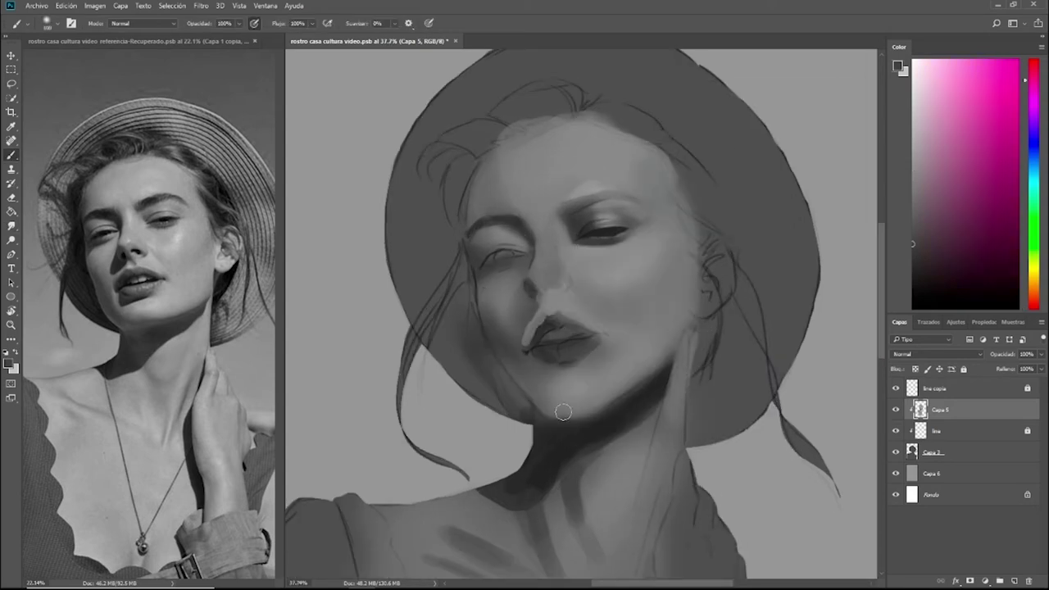
Shade the shadowed cheek and jawline in dark gray with a soft brush, and lighten the chin with sampled gray.
mouse_move(489, 319)
left_mouse_down()
mouse_move(538, 400)
mouse_move(568, 415)
mouse_move(552, 402)
mouse_move(562, 406)
mouse_move(551, 411)
mouse_move(589, 409)
left_mouse_up()
mouse_move(532, 381)
left_mouse_down()
mouse_move(573, 401)
mouse_move(515, 389)
mouse_move(466, 323)
left_mouse_up()
left_click(594, 375, "alt")
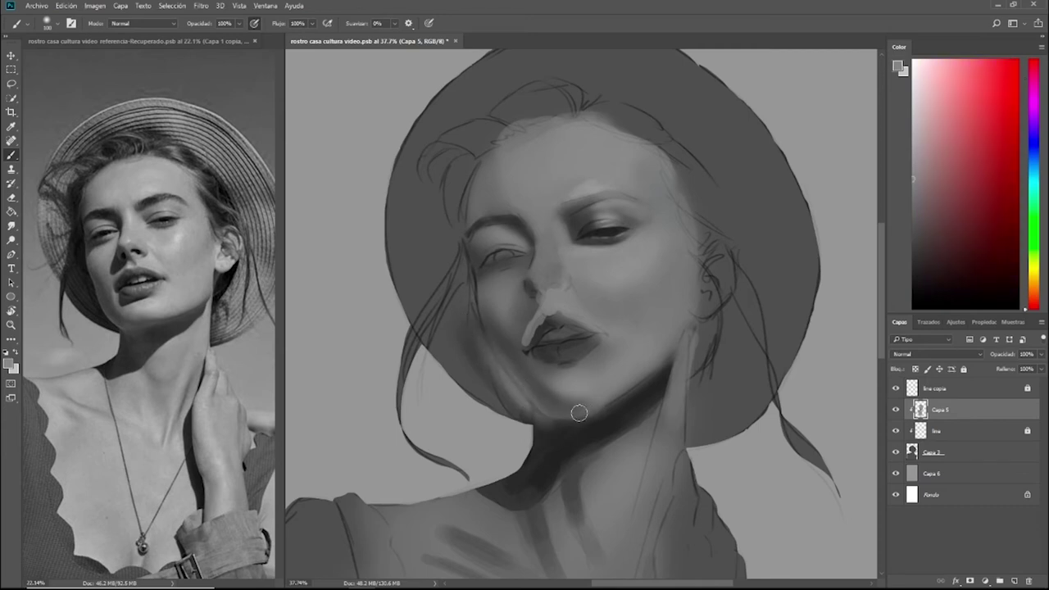
Darken the upper lip with a sampled dark gray, using a 42 px hard round brush with pressure-driven flow and opacity.
right_click(681, 337)
key("Escape")
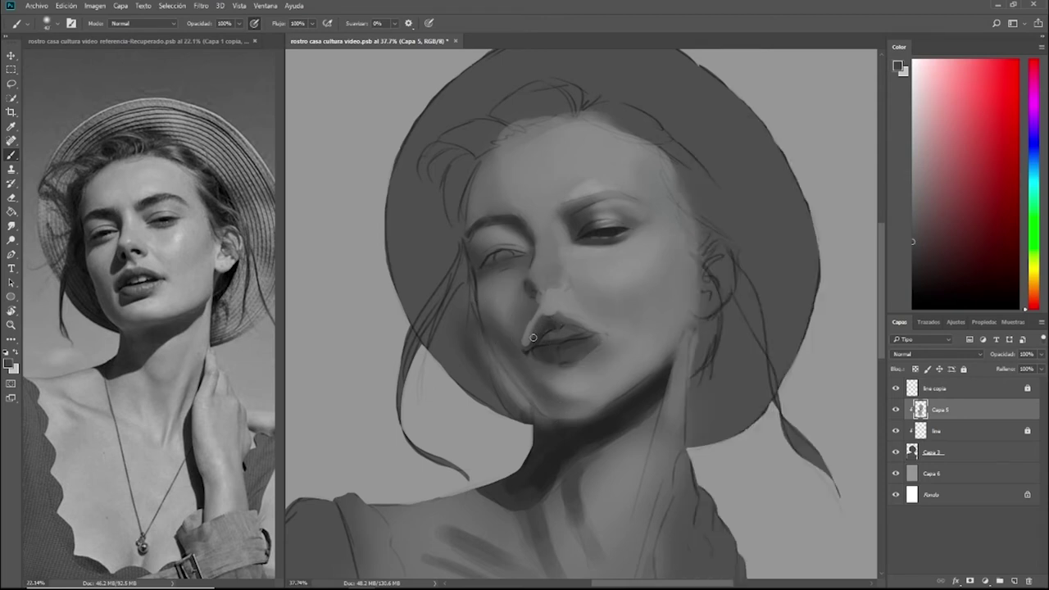
left_click(549, 327, "alt")
left_click(549, 328, "alt")
mouse_move(536, 339)
left_mouse_down()
mouse_move(553, 321)
mouse_move(573, 319)
mouse_move(558, 315)
mouse_move(580, 323)
mouse_move(569, 320)
mouse_move(578, 370)
mouse_move(594, 332)
left_mouse_up()
right_click(585, 325)
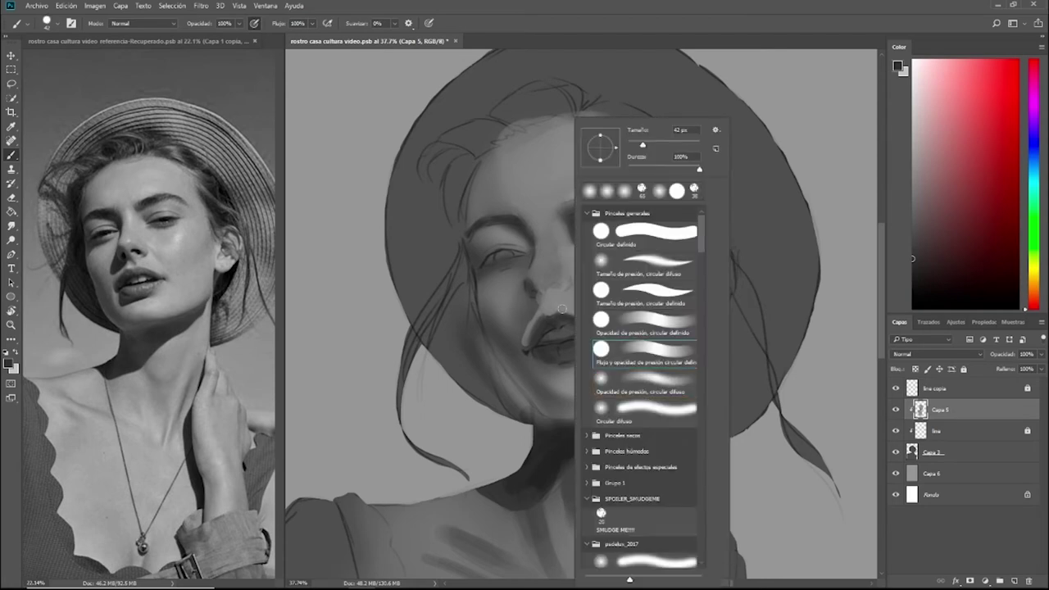
key("Escape")
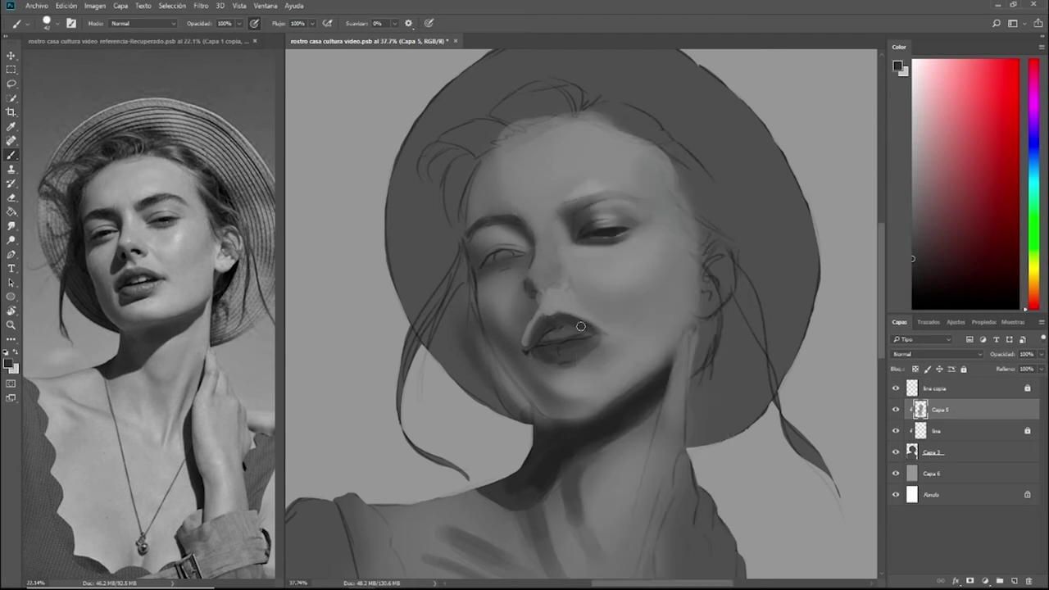
Shade the underside and tip of the nose with sampled grays, using a soft round pressure-opacity brush.
left_click(544, 272, "alt")
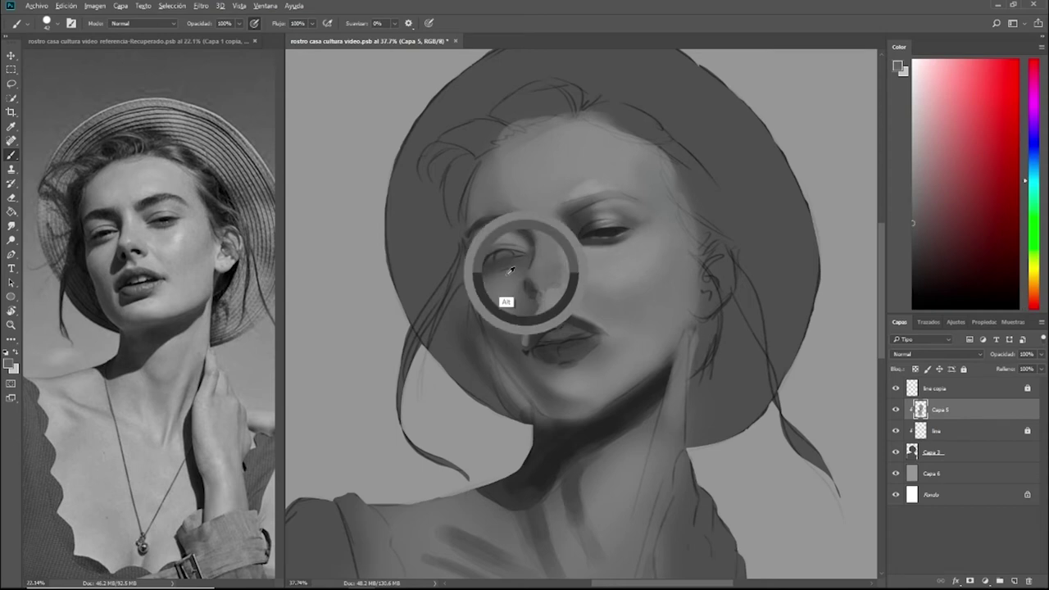
right_click(559, 282)
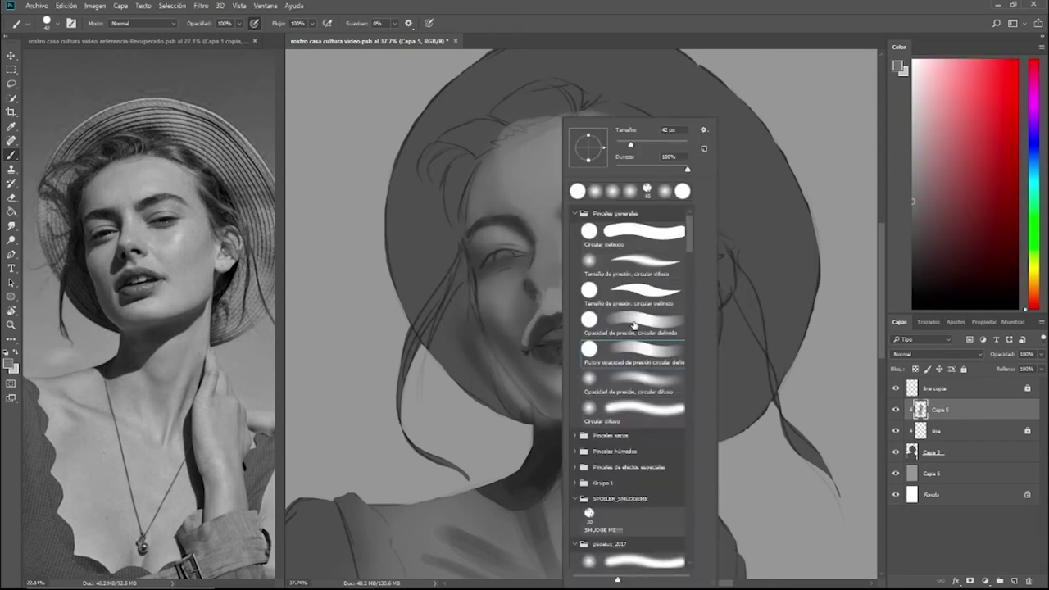
right_click(545, 282, "alt")
mouse_move(543, 287)
left_mouse_down()
mouse_move(556, 286)
mouse_move(548, 285)
left_mouse_up()
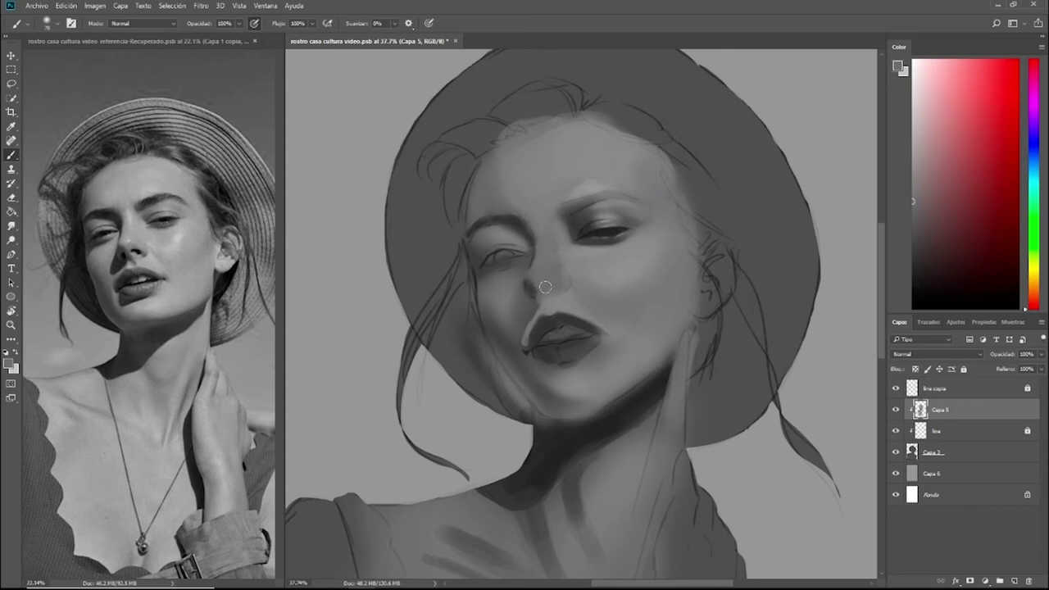
left_click(526, 307, "alt")
key("alt")
left_click(571, 266, "alt")
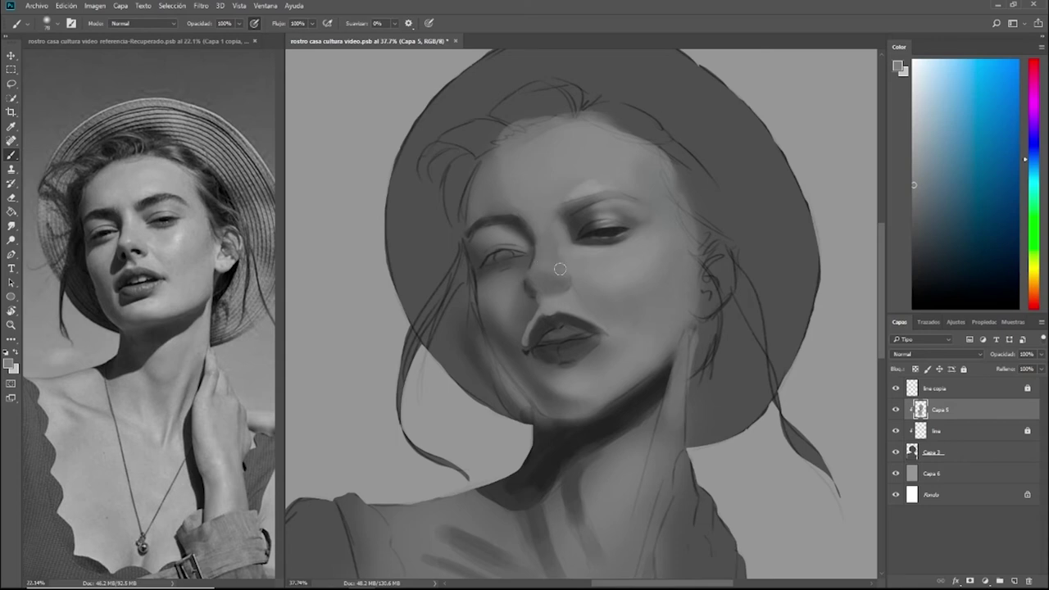
left_click(576, 261, "alt")
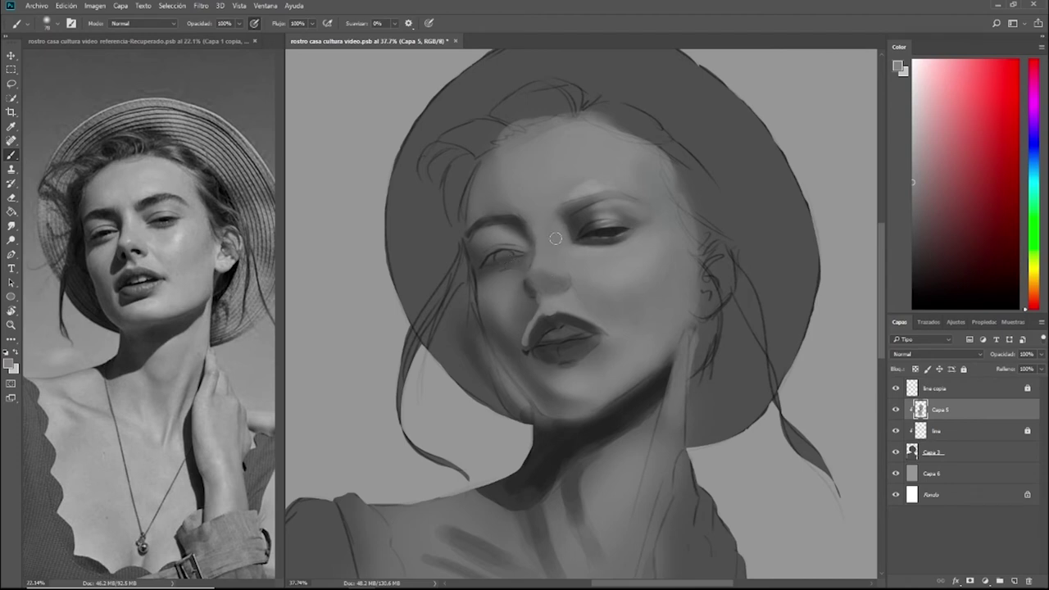
Paint the shadowed nostril in near-black gray with a small hard round brush with pressure-driven flow and opacity.
right_click(564, 154)
left_click_drag(641, 147, 626, 146)
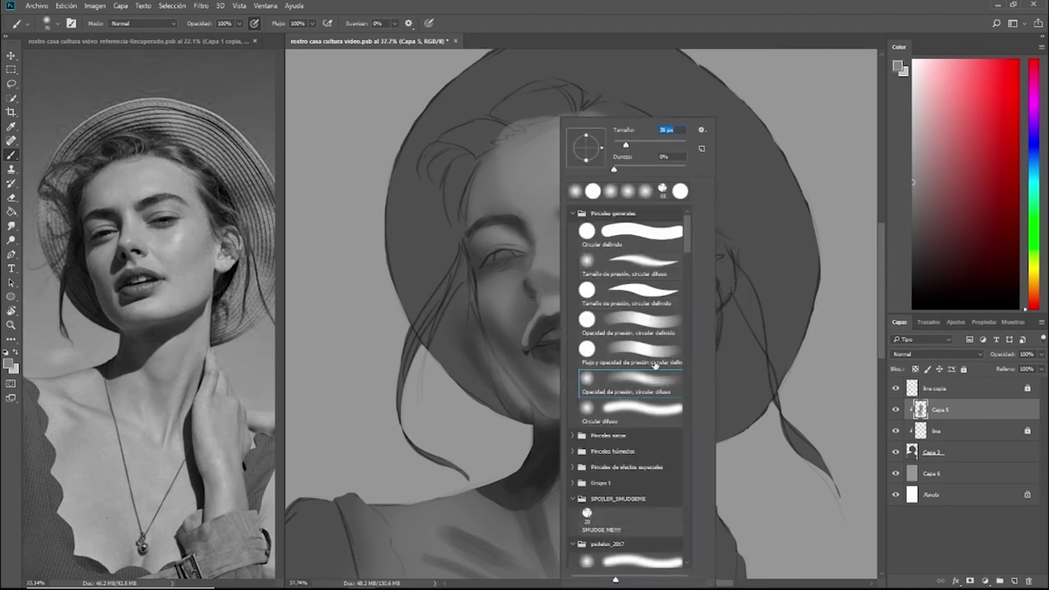
left_click(661, 361)
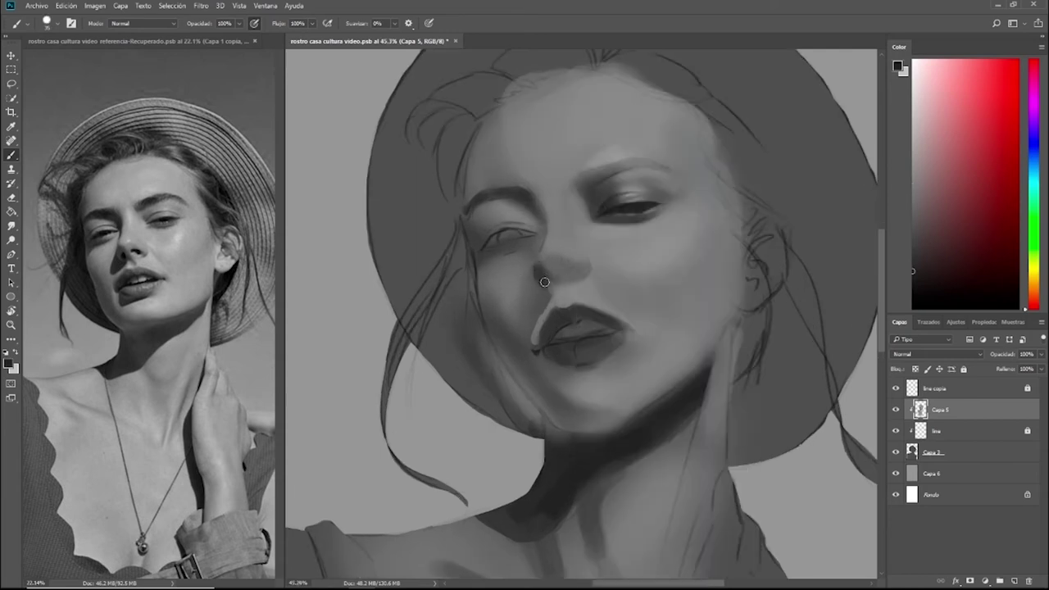
left_click_drag(538, 269, 542, 275)
right_click(572, 274)
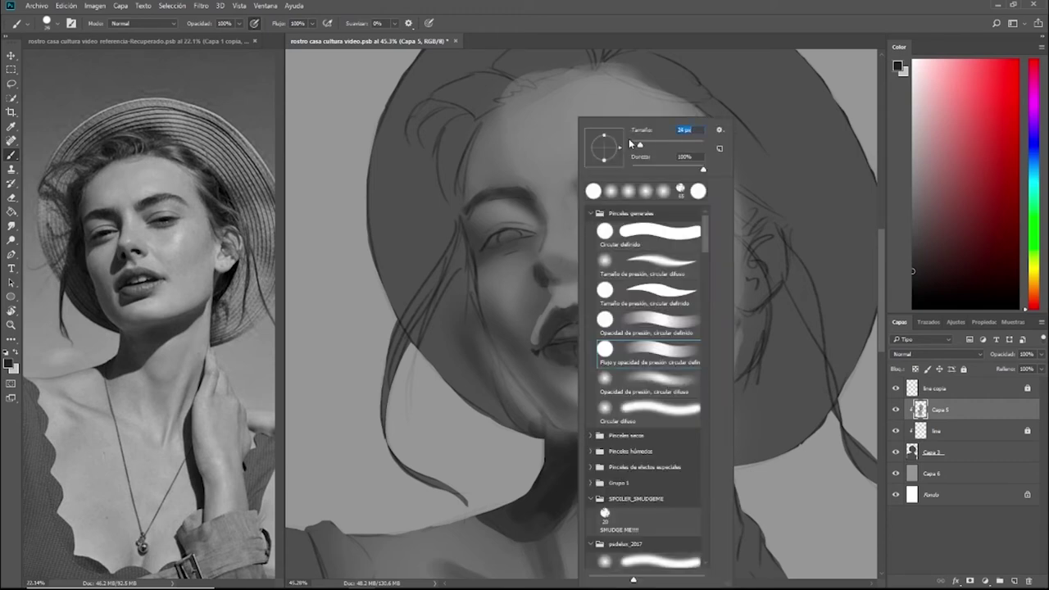
left_click_drag(639, 145, 636, 145)
left_click(539, 264)
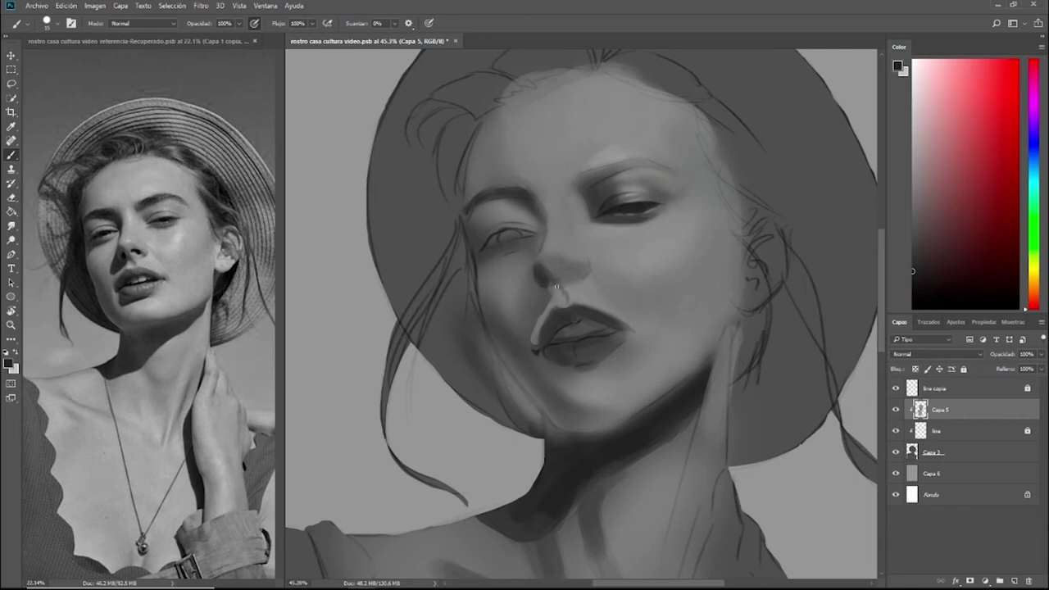
Refine the base of the nose and the lit nostril wing with sampled grays.
left_click(562, 290, "alt")
left_click(562, 290, "alt")
left_click(580, 272, "alt")
left_click(600, 338, "alt")
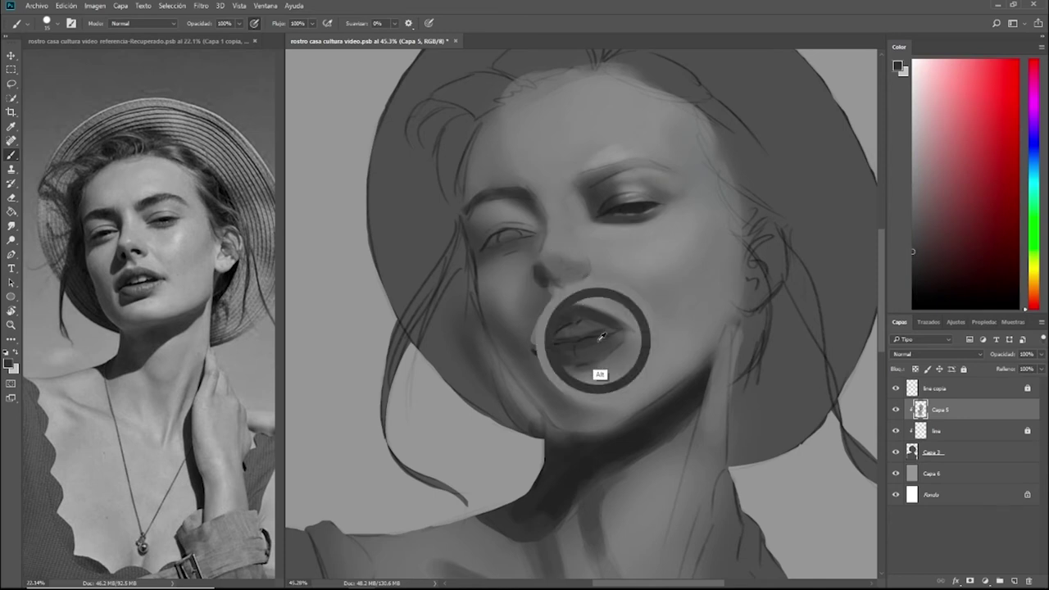
left_click(580, 269, "alt")
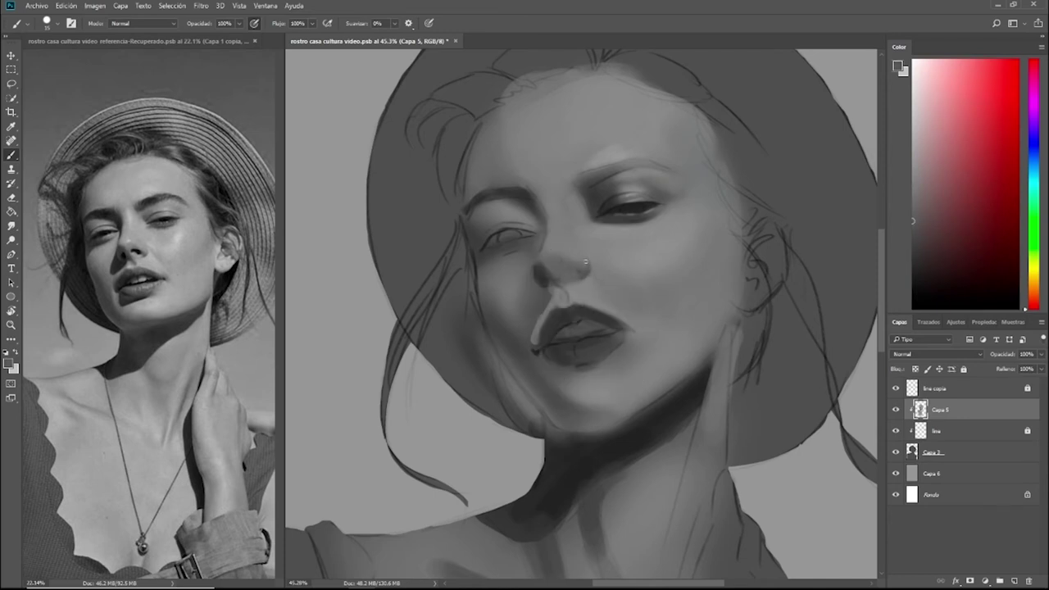
Paint the nostrils in near-black gray and smudge the shadowed nostril's edge at 26% strength.
left_click(442, 308, "alt")
left_click_drag(915, 273, 913, 280)
key("r")
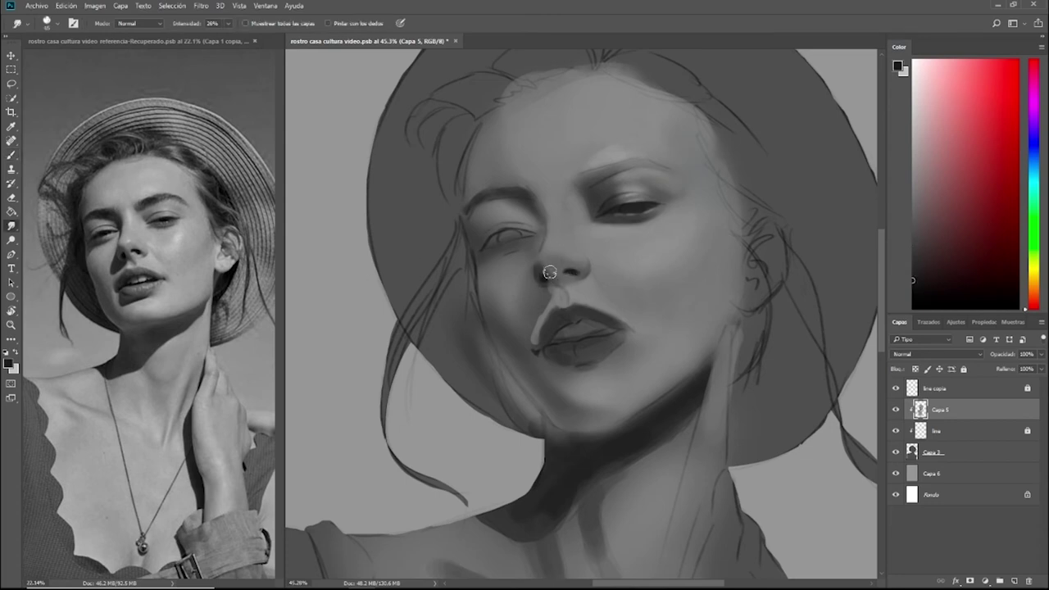
left_click_drag(550, 271, 543, 260)
key("b")
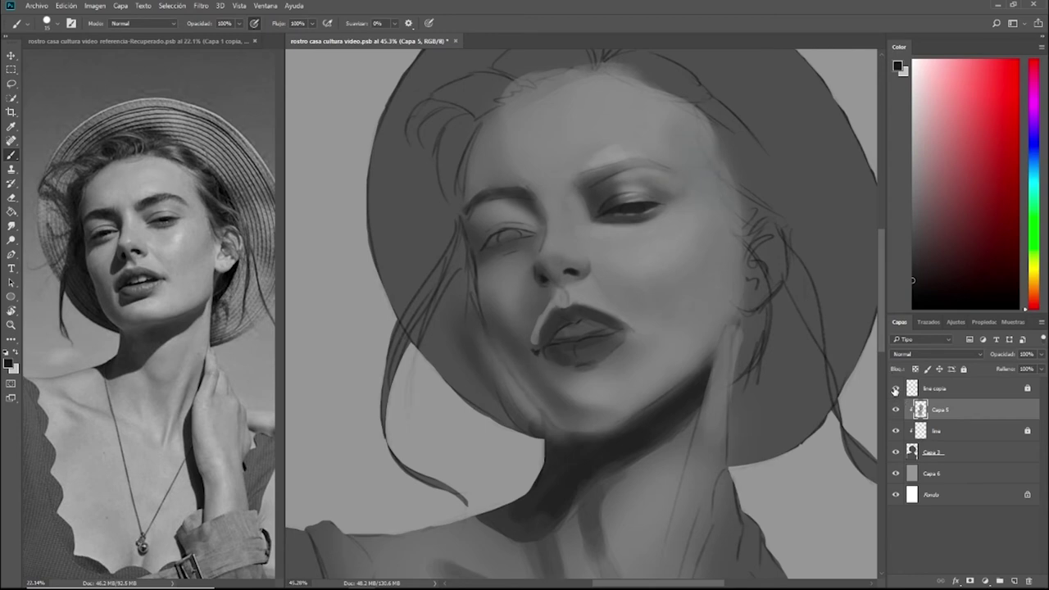
Compare the painting with and without the "line copia" line-art layer.
left_click(896, 389)
left_click(896, 390)
left_click(897, 391)
left_click(896, 391)
left_click(897, 390)
left_click(895, 390)
left_click(896, 390)
left_click(897, 390)
Cover the light outline around the shadowed side of the upper lip with sampled mid grays, using a soft brush.
left_click(551, 307, "alt")
left_click(569, 392, "alt")
left_click(532, 330, "alt")
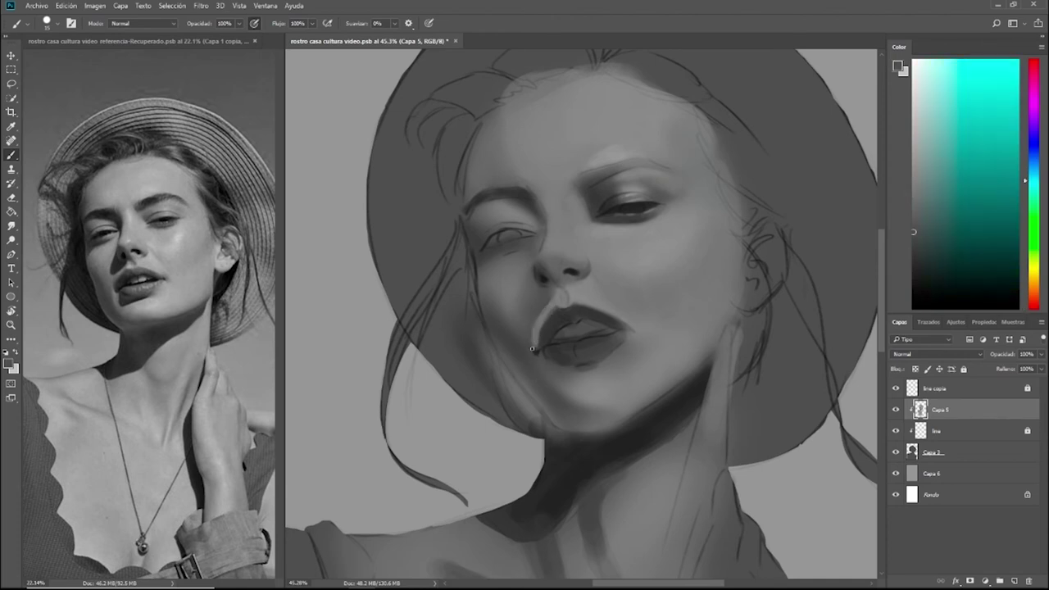
right_click(532, 341)
left_click(591, 169)
left_click(526, 334, "alt")
left_click_drag(523, 336, 533, 334)
left_click(537, 305, "alt")
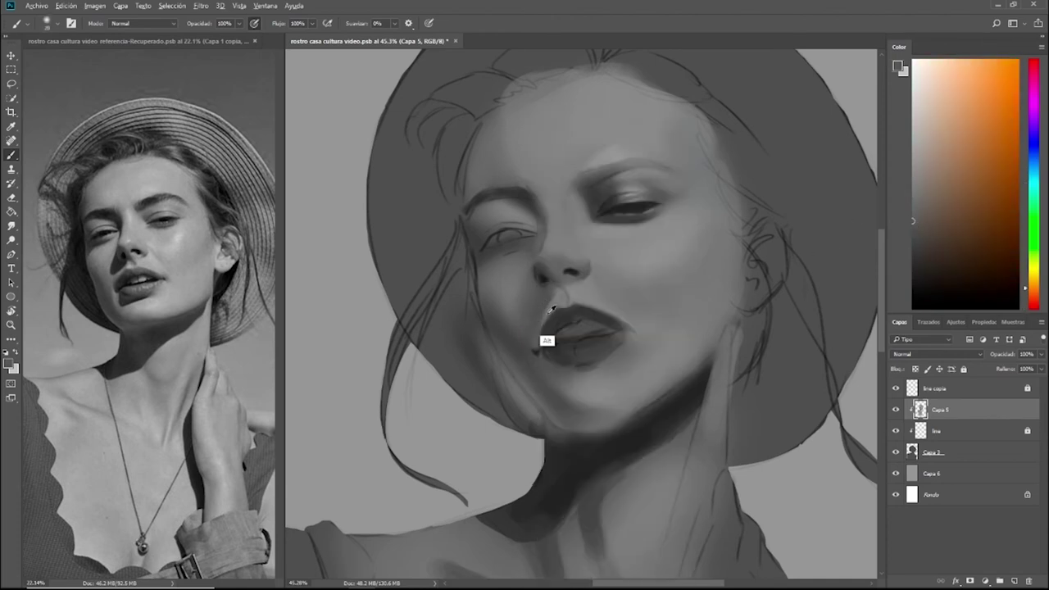
left_click(548, 307, "alt")
left_click(513, 324, "alt")
Paint the shadow running from the shadowed nostril toward the mouth corner in sampled dark grays with a small hard brush.
left_click(580, 439, "alt")
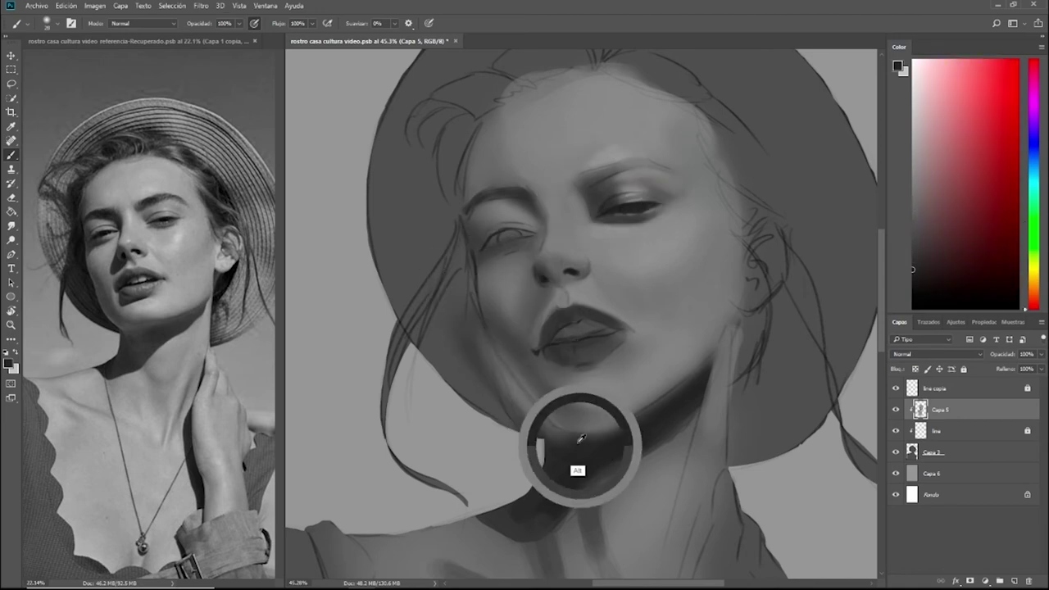
left_click(700, 381, "alt")
right_click(534, 345)
left_click(601, 355)
left_click(529, 269)
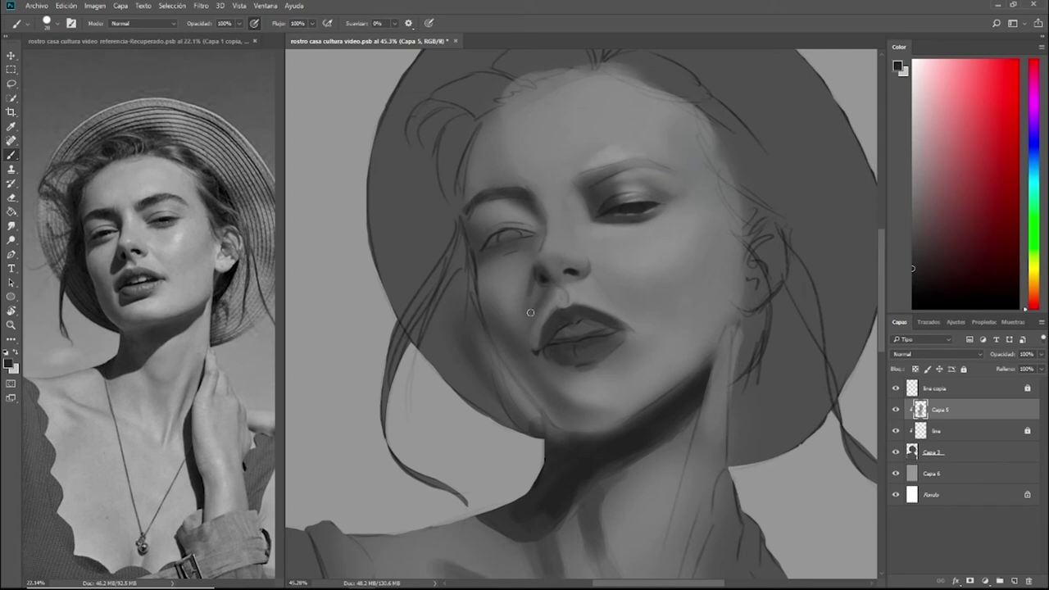
right_click(547, 292)
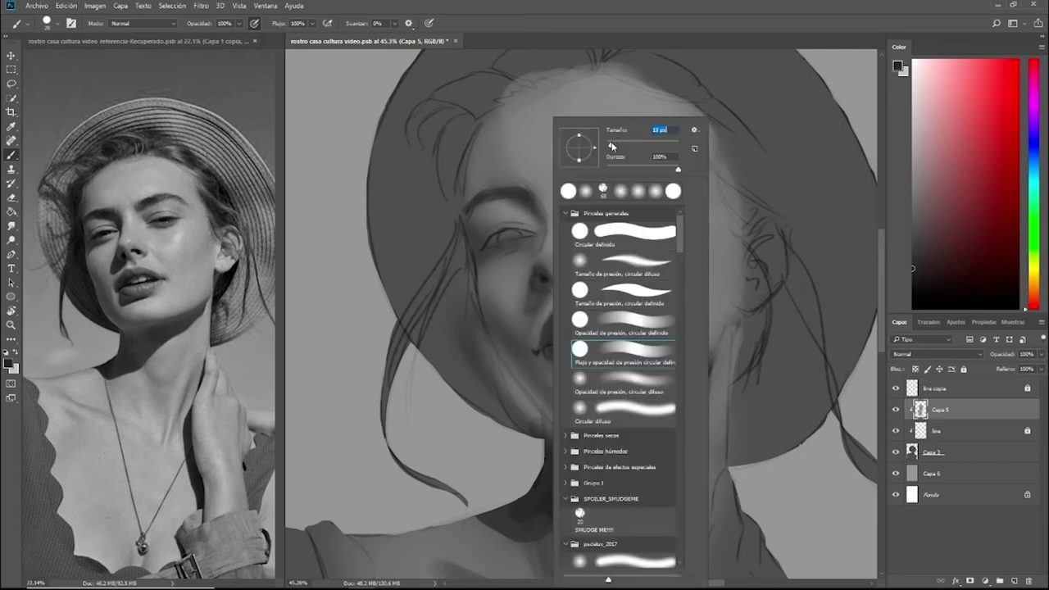
left_click(612, 147)
left_click(533, 268)
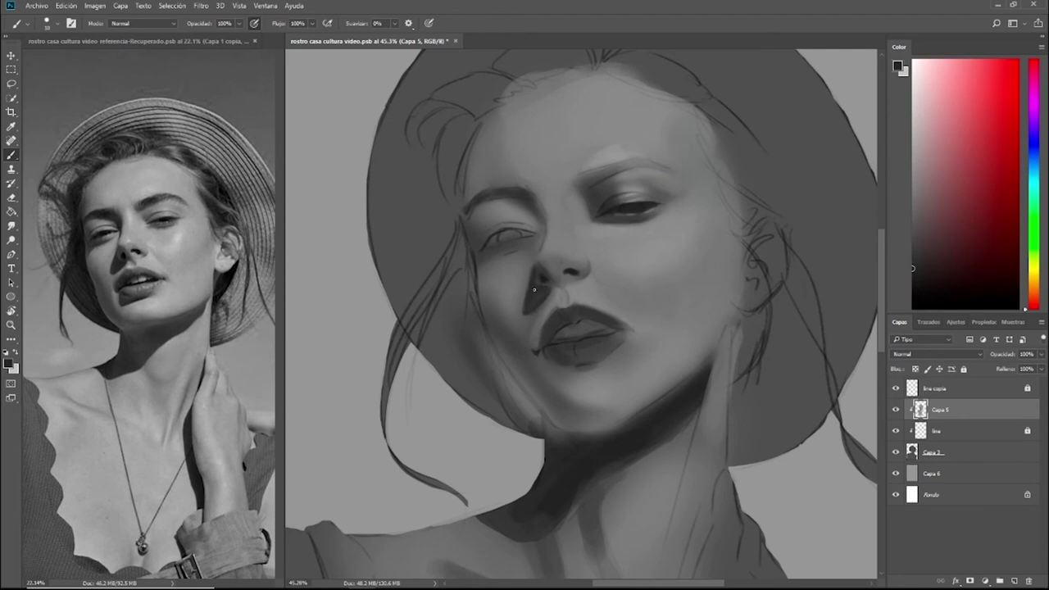
left_click(540, 284, "alt")
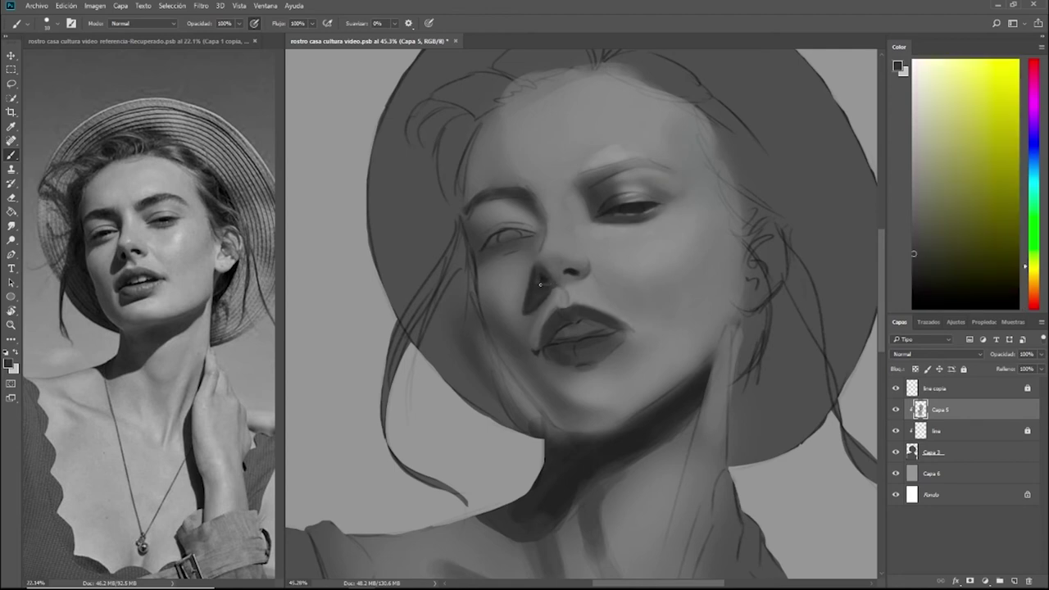
left_click(540, 268, "alt")
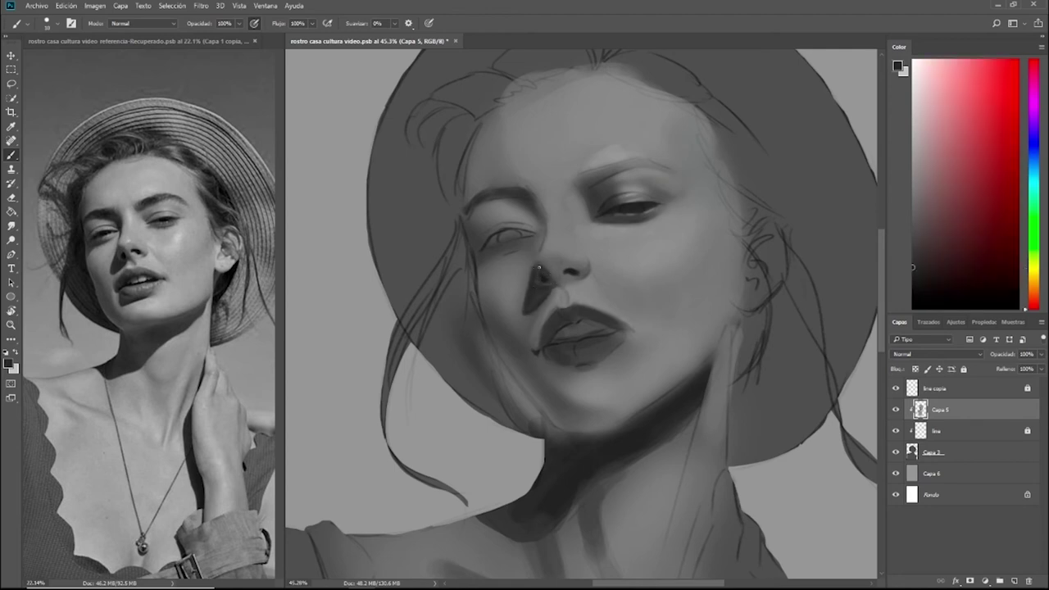
Examine the whole portrait's light and shadow at several view sizes against the reference photo.
scroll(603, 356, "down", 19)
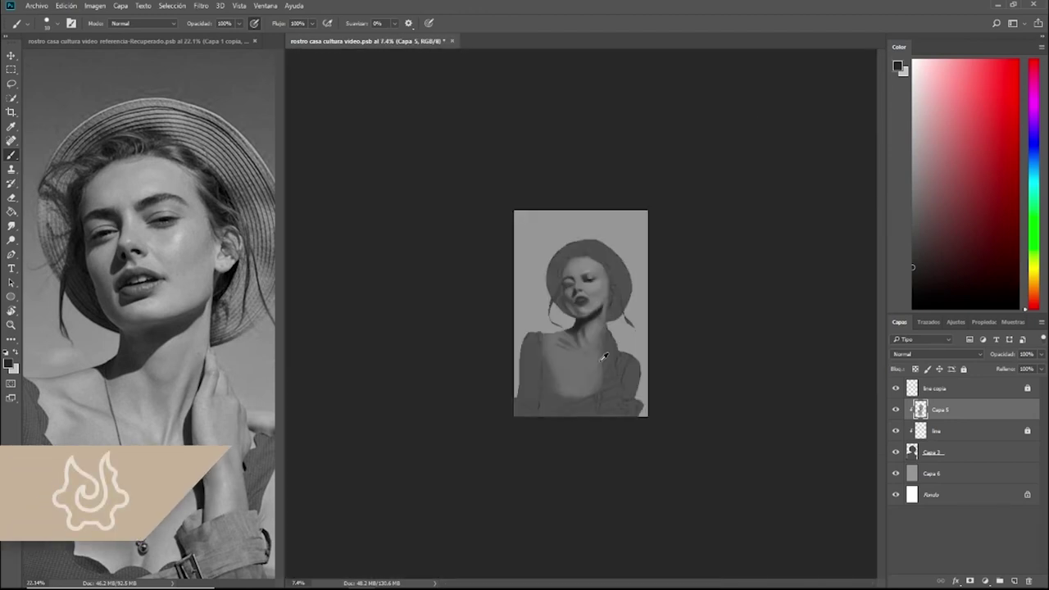
scroll(603, 357, "up", 6)
scroll(604, 356, "down", 2)
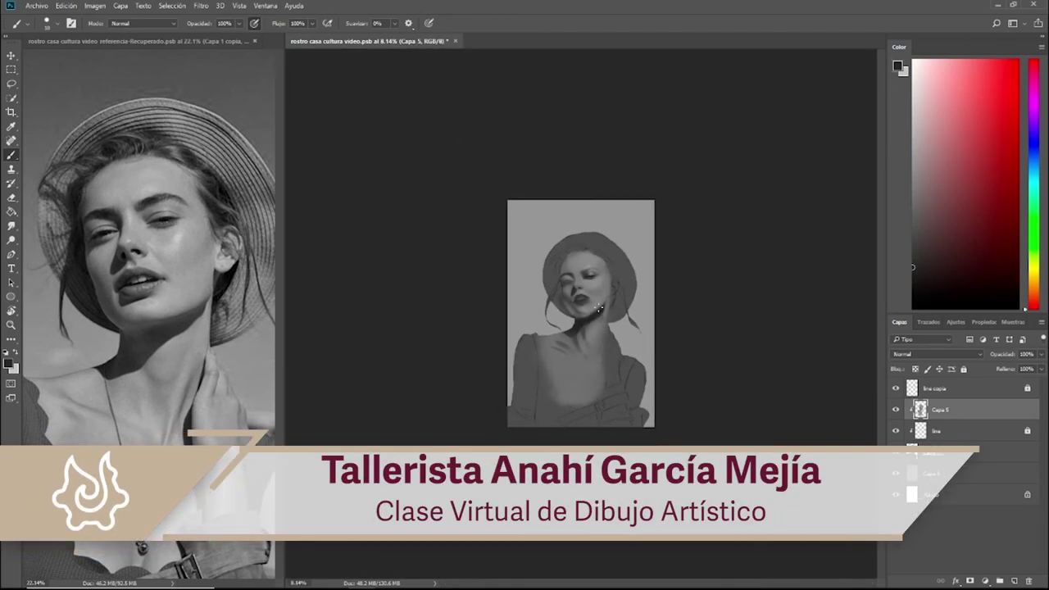
scroll(604, 357, "up", 3)
scroll(574, 320, "up", 2)
scroll(574, 344, "down", 6)
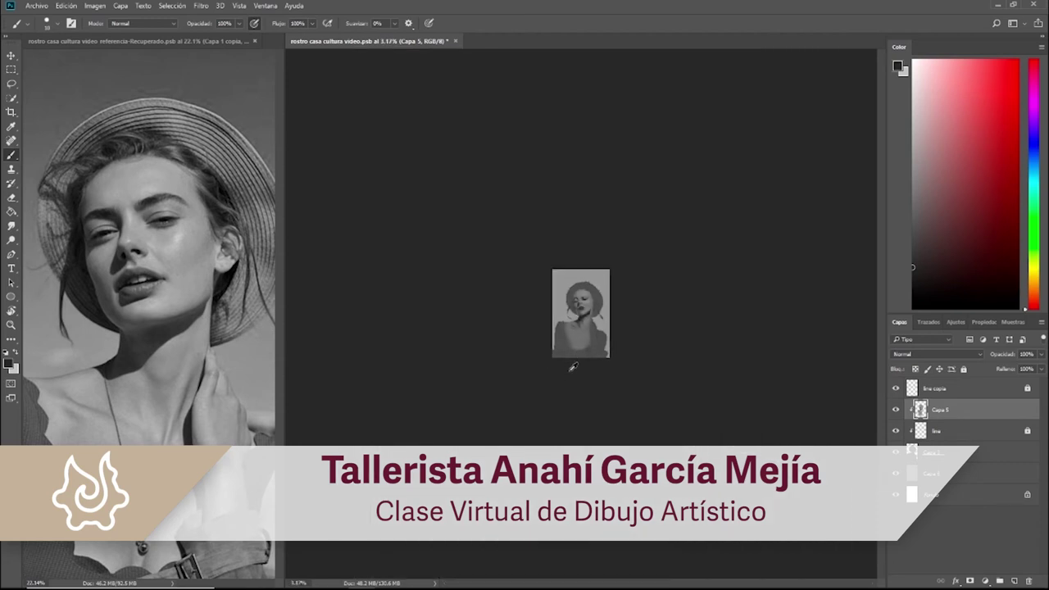
scroll(573, 366, "up", 4)
scroll(573, 366, "up", 2)
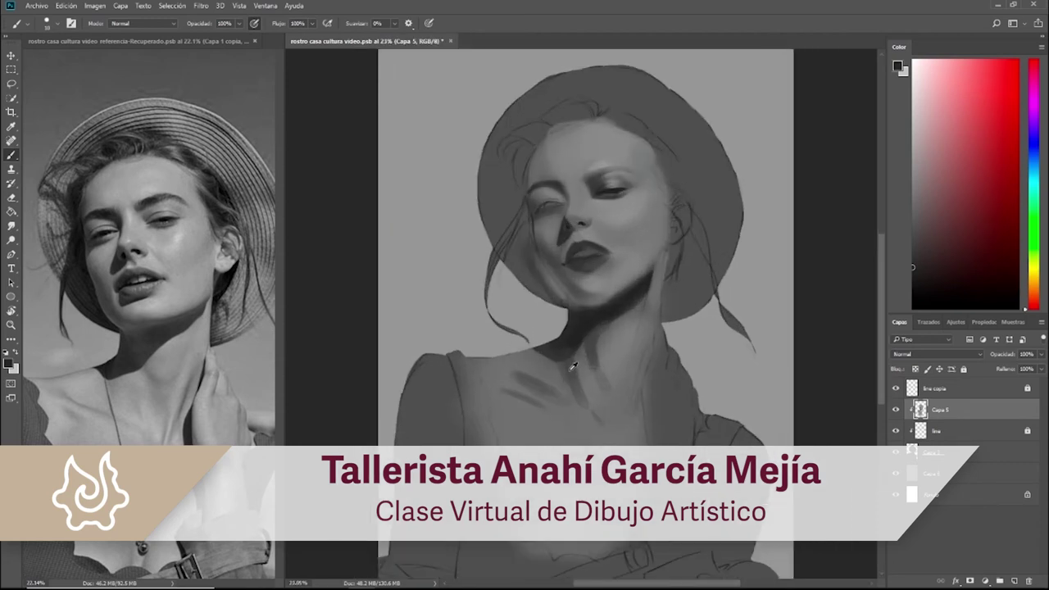
Erase the paint spilling past the face's outline along the shadowed cheek and the hairline.
key("e")
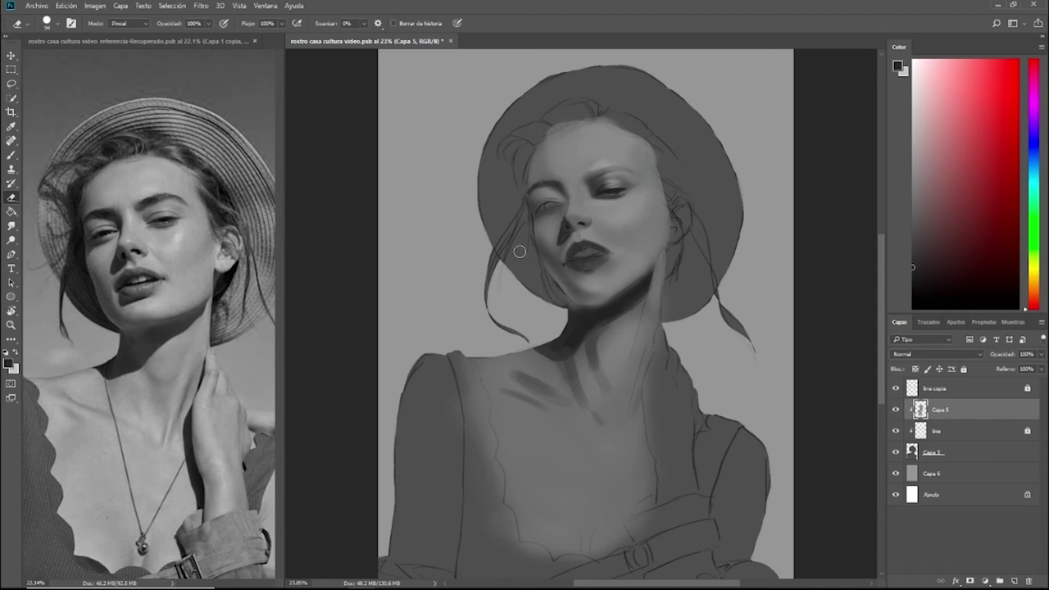
key("b")
Darken the eyebrow on the shadowed side of the face in near-black gray with a 28 px hard brush.
scroll(562, 123, "up", 3)
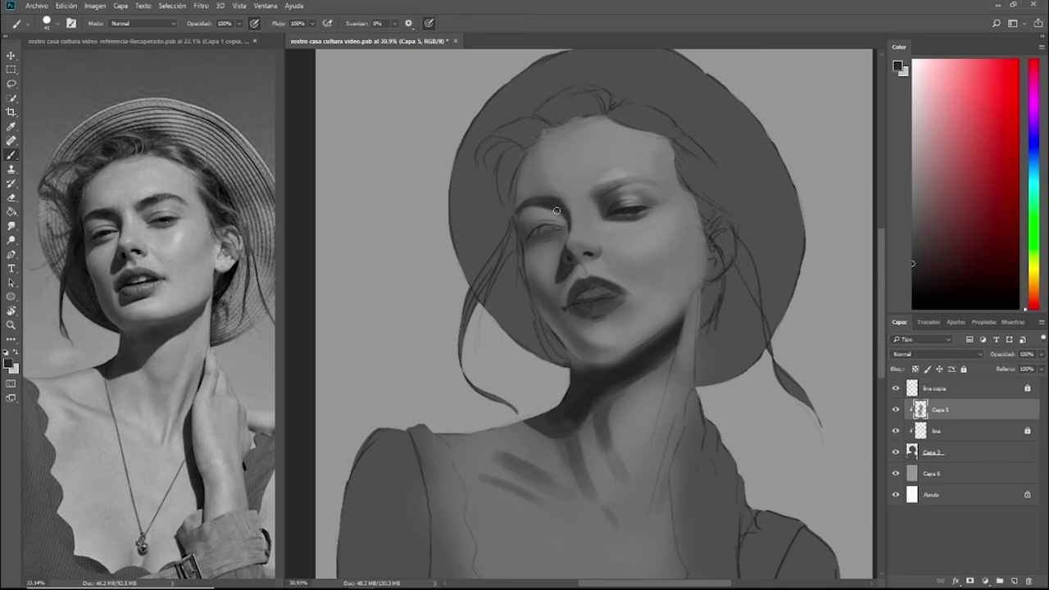
left_click_drag(916, 270, 913, 287)
right_click(517, 196)
left_click_drag(587, 143, 582, 143)
key("Return")
right_click(528, 120)
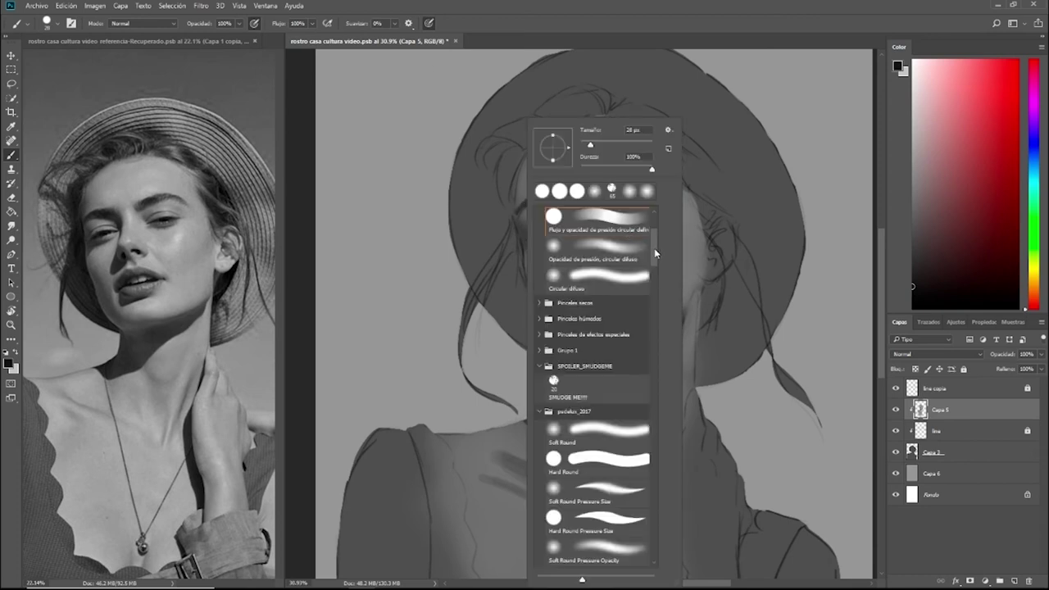
scroll(623, 238, "up", 3)
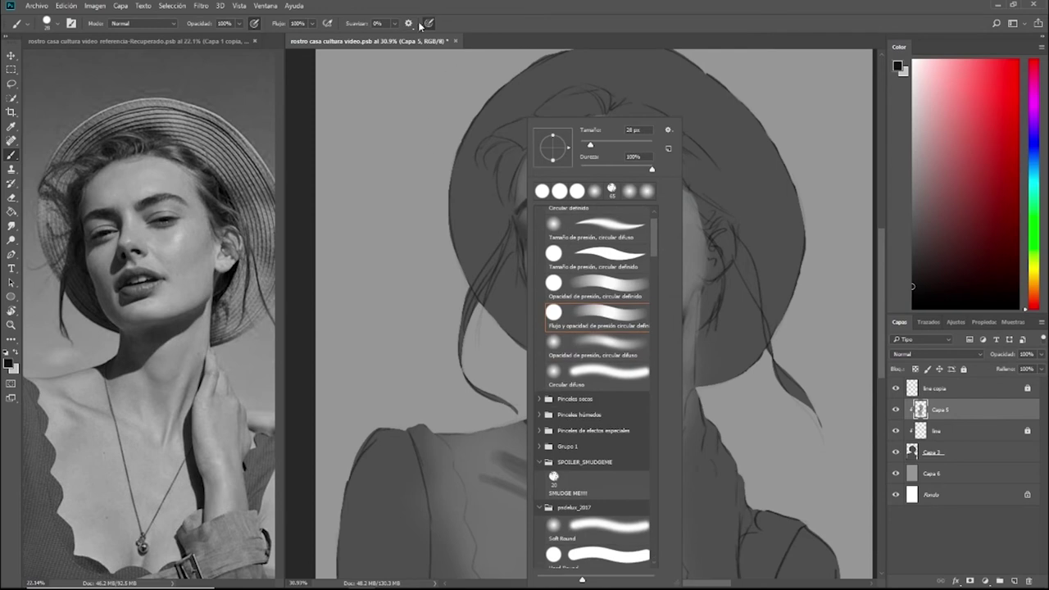
left_click(428, 25)
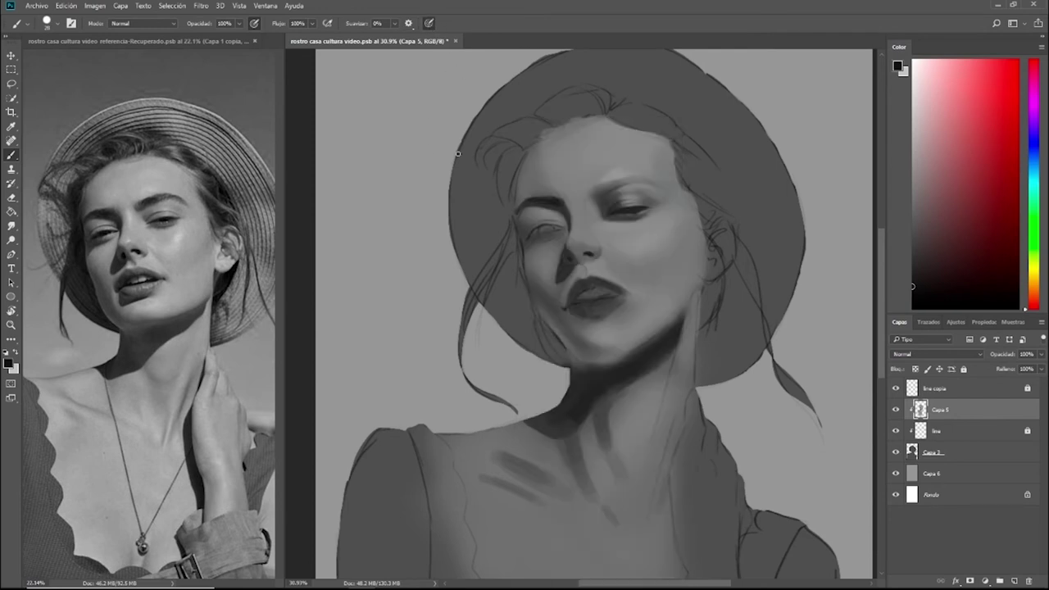
Refine the lower edge of the shadowed eyebrow and the eye socket beneath it in sampled grays.
left_click(514, 217, "alt")
left_click(518, 212, "alt")
left_click(518, 214, "alt")
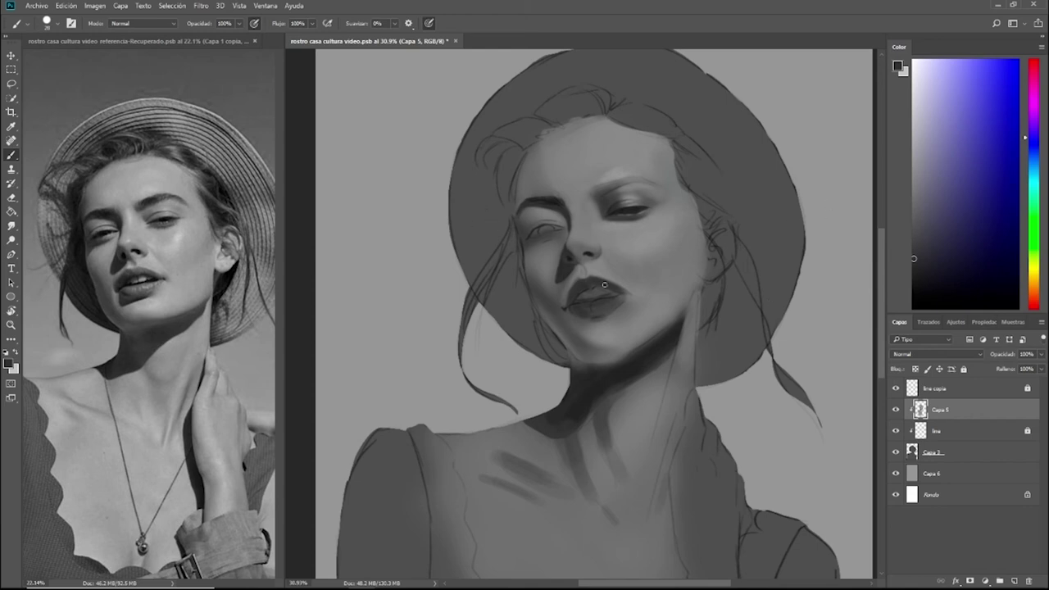
left_click(564, 235, "alt")
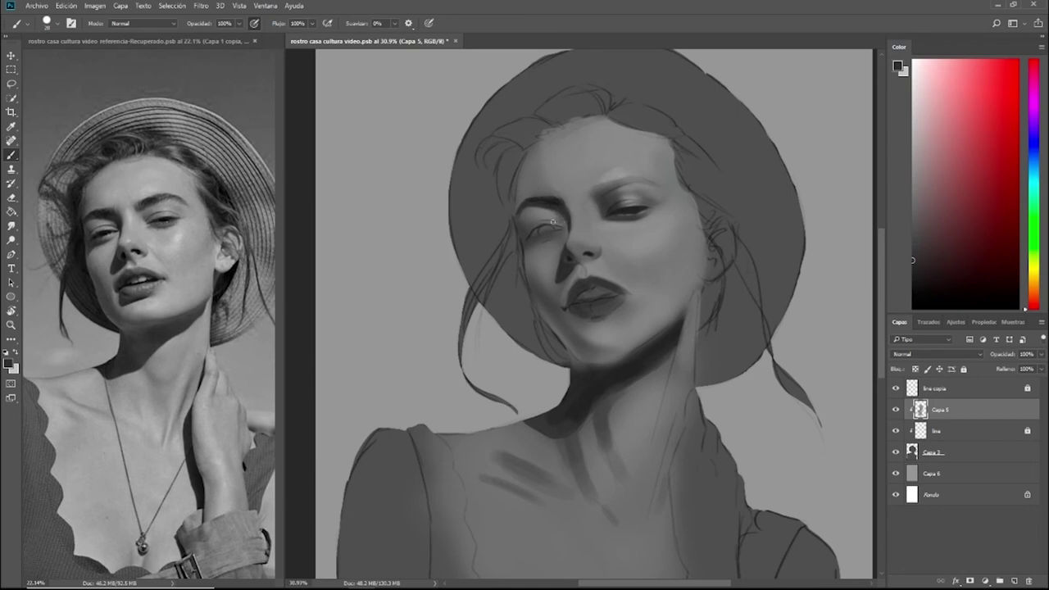
left_click(558, 219, "alt")
left_click(536, 234, "alt")
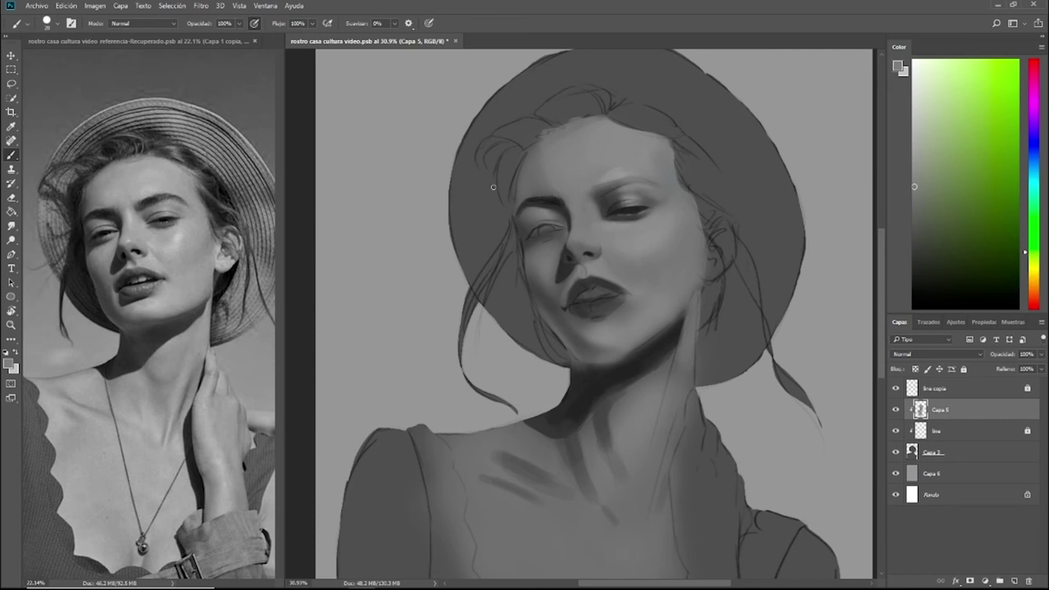
Block in the shadowed eye's iris and lash line in sampled dark grays, following the reference photo.
scroll(592, 237, "up", 2)
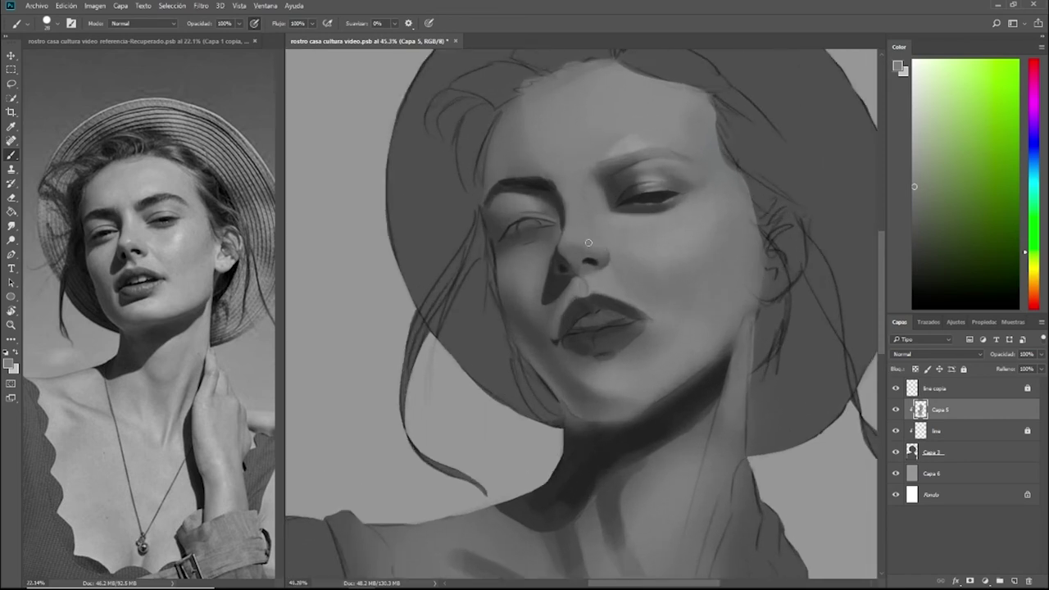
scroll(102, 243, "up", 4)
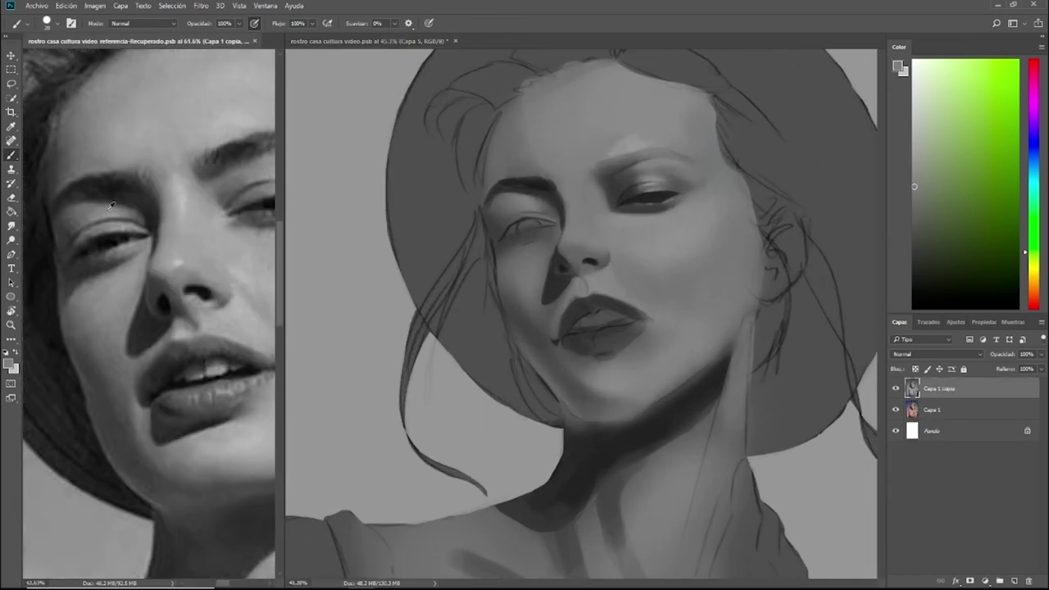
scroll(133, 240, "down", 4)
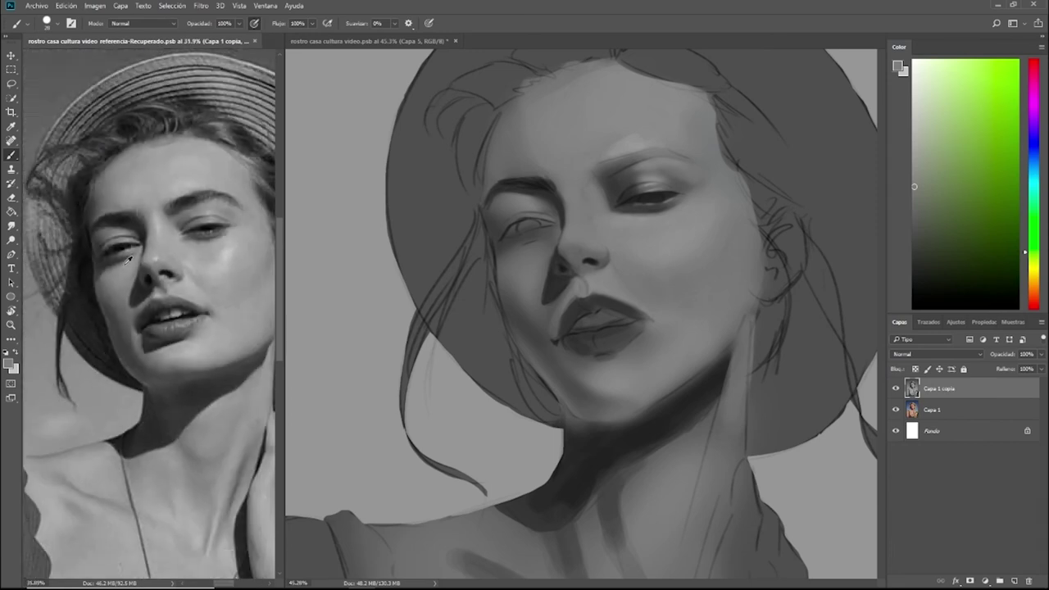
scroll(127, 259, "up", 2)
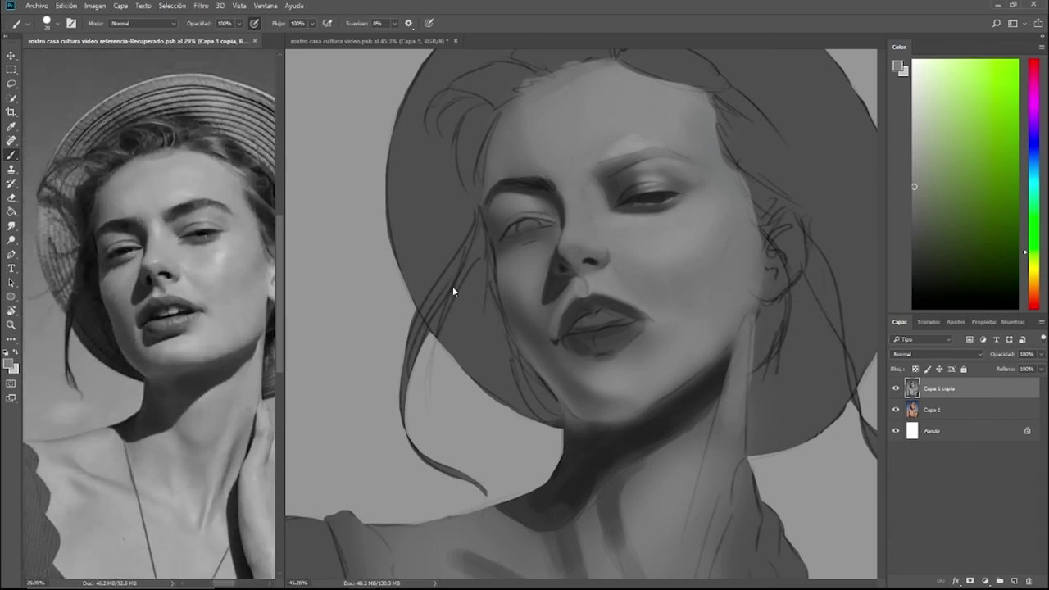
left_click(580, 256)
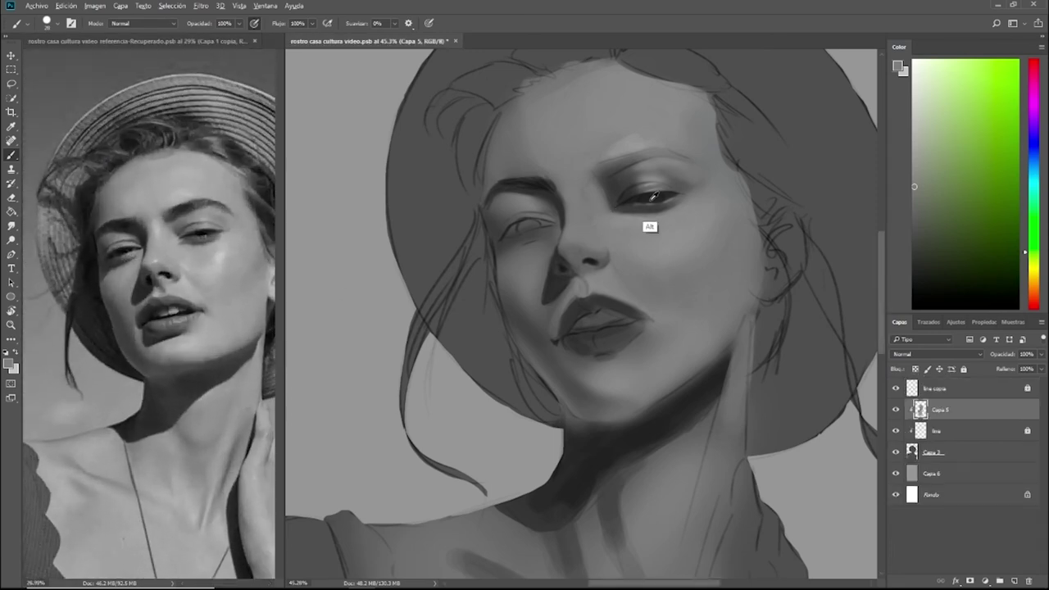
left_click(649, 196, "alt")
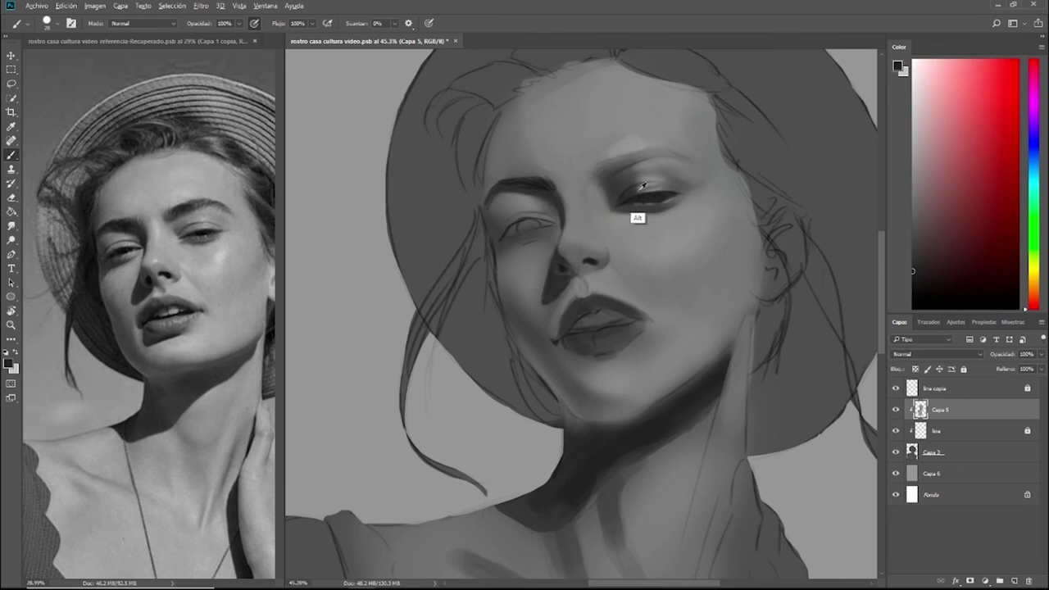
left_click(541, 217, "alt")
left_click(660, 193, "alt")
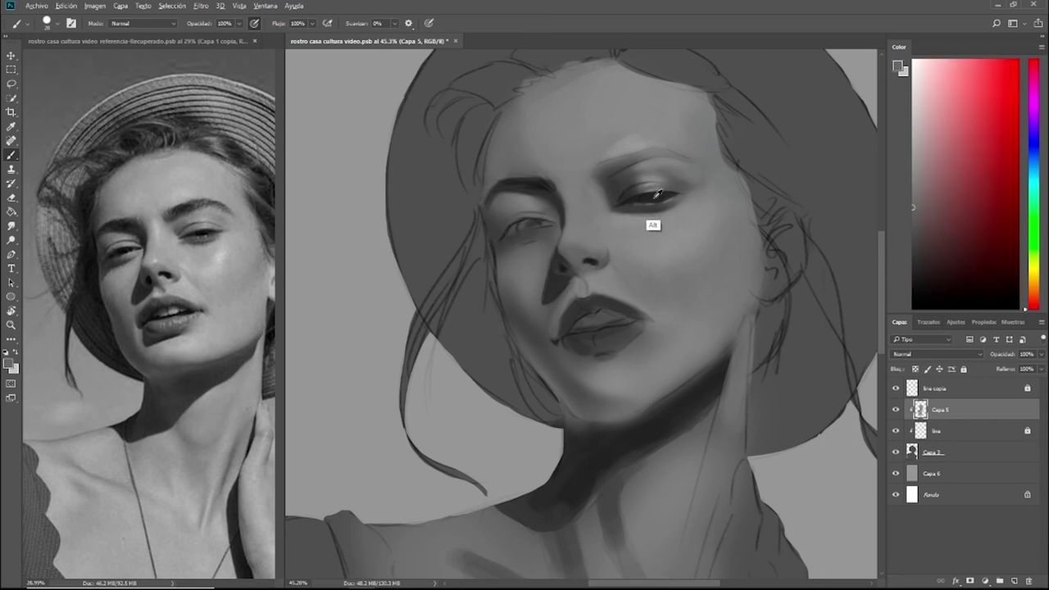
right_click(529, 221)
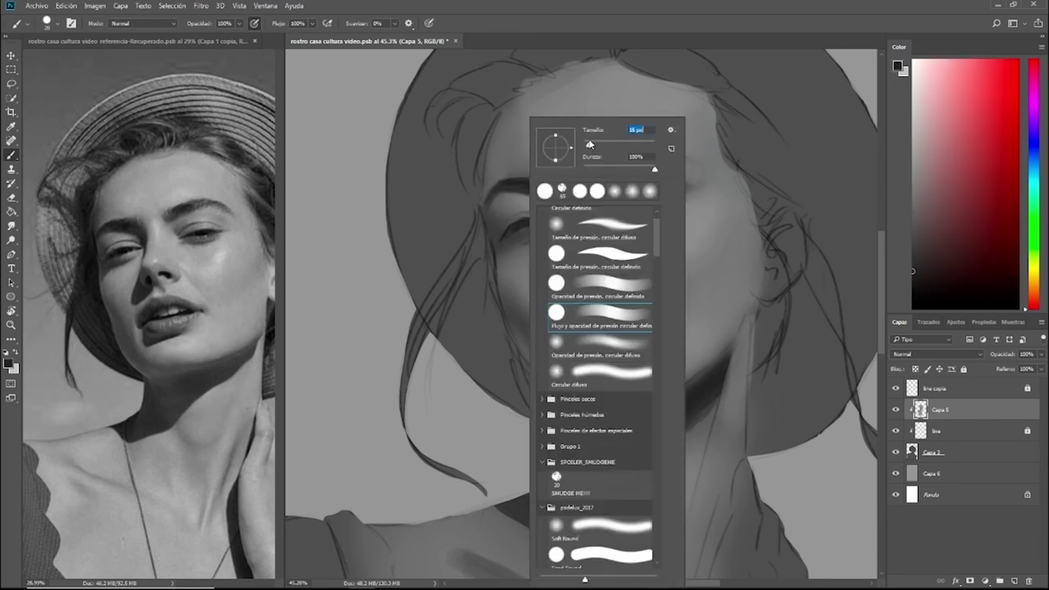
left_click(518, 228)
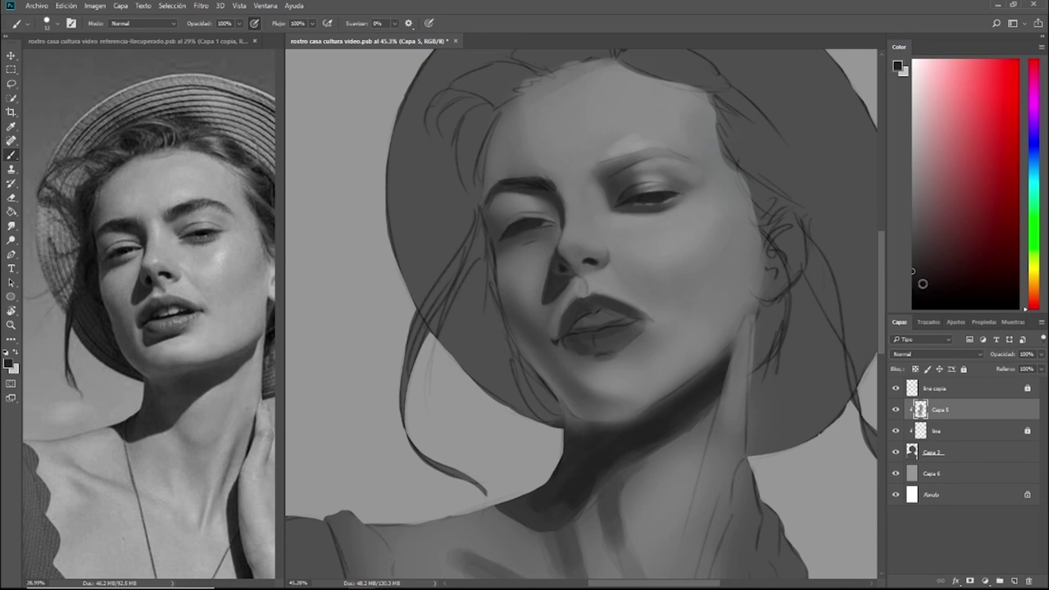
Deepen the darks of the shadowed eye and blend them with the Smudge tool.
left_click(913, 278)
right_click(653, 199)
key("Escape")
left_click(638, 196, "alt")
key("r")
right_click(533, 228)
left_click(611, 149)
left_click(541, 224)
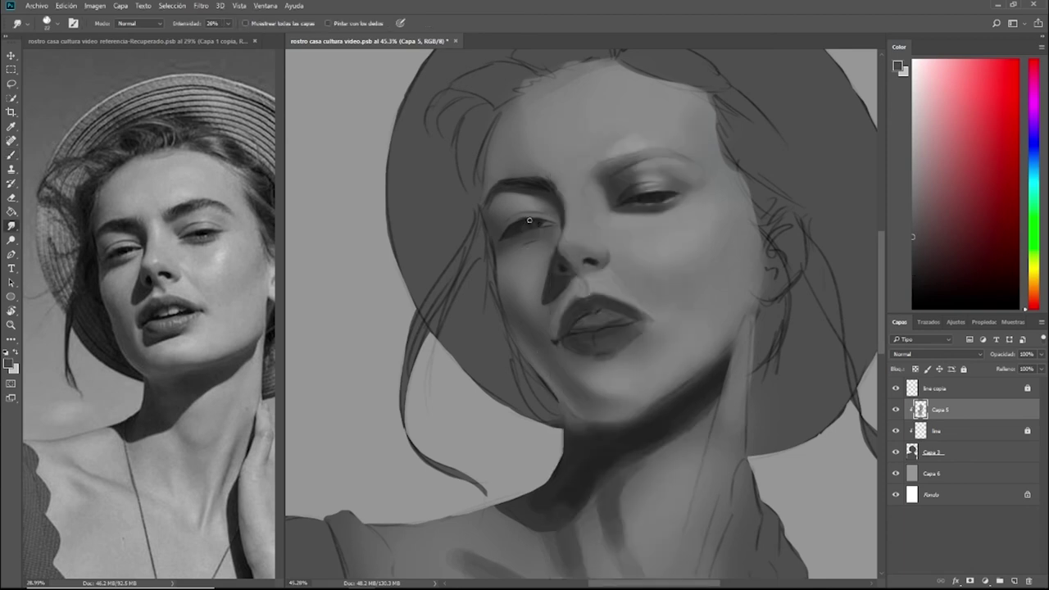
Darken the shadowed eye's upper lash line in near-black and paint a light-gray upper lid above it.
key("b")
key("d")
left_click(539, 185, "alt")
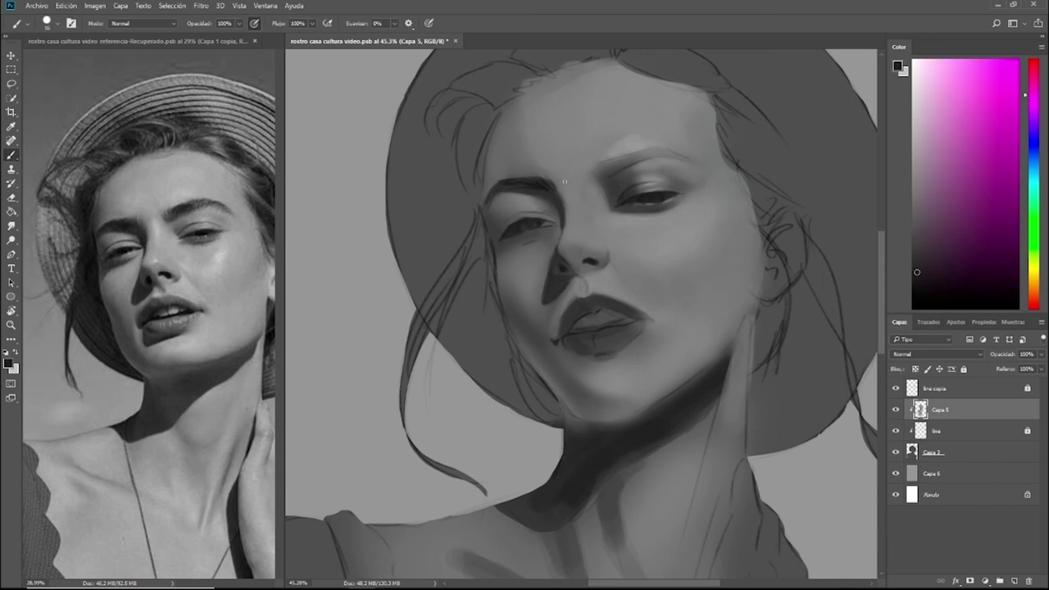
left_click(912, 279)
left_click(530, 287, "alt")
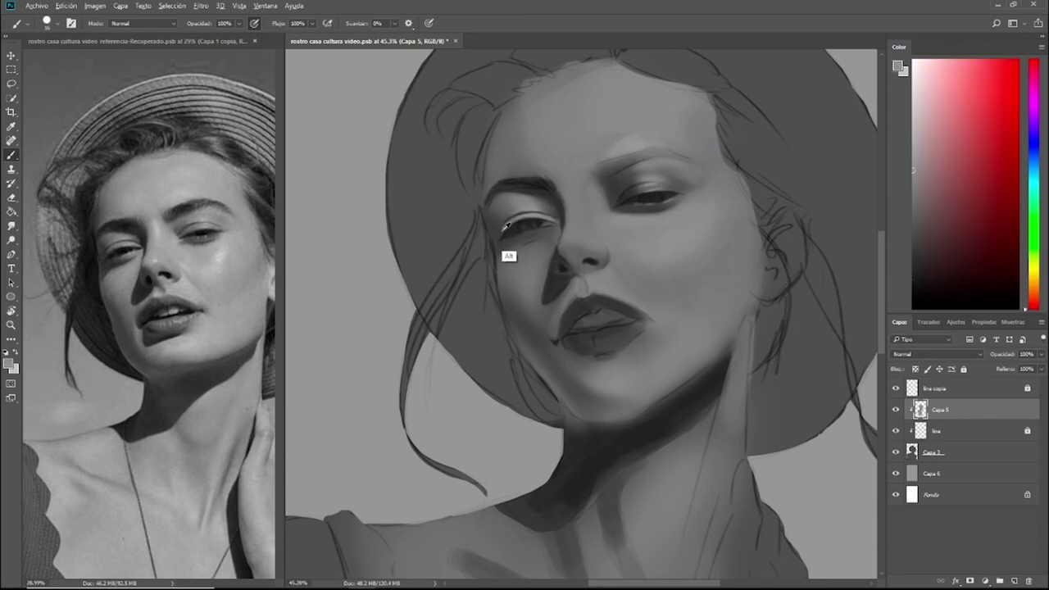
left_click(501, 227, "alt")
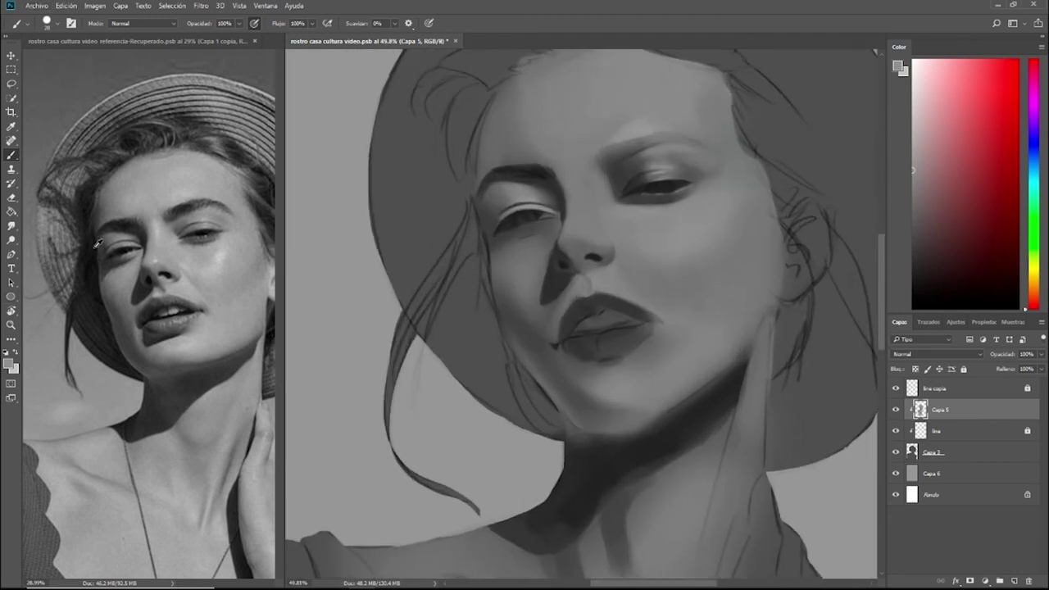
Lighten the outer edge of the shadowed eye socket in sampled eyelid gray, with pressure-controlled brush size, following the reference photo.
scroll(94, 252, "up", 6)
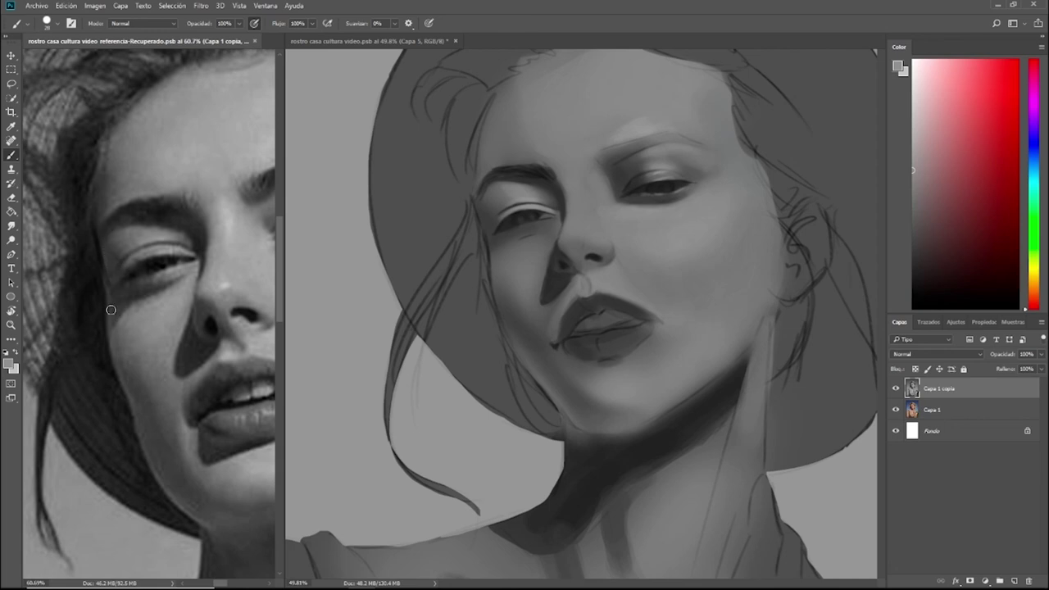
scroll(158, 281, "down", 7)
mouse_move(216, 334)
left_mouse_down()
mouse_move(165, 301)
mouse_move(163, 266)
left_mouse_up()
left_click(599, 232)
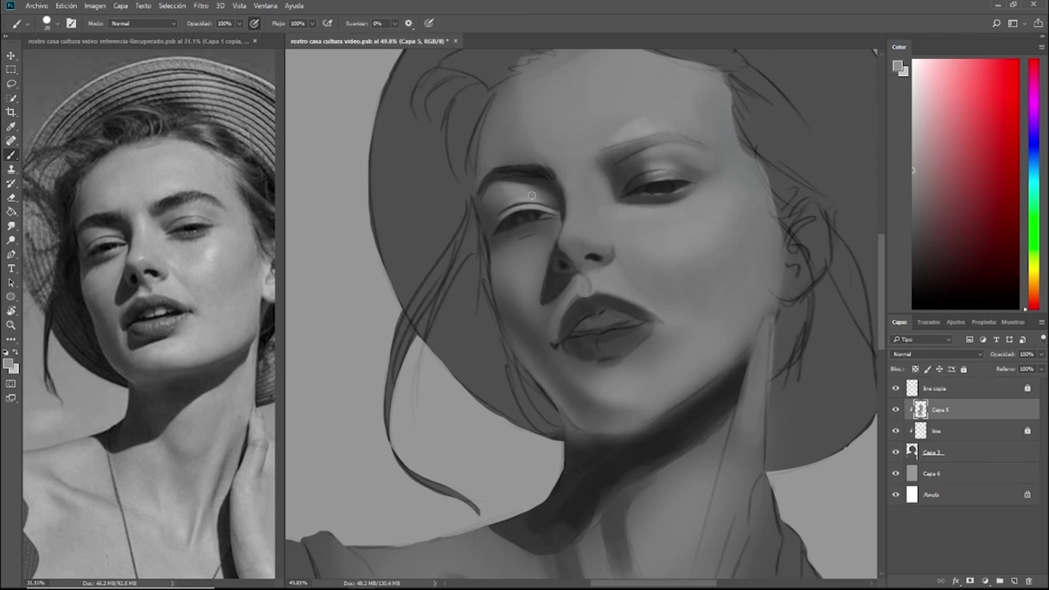
scroll(542, 237, "up", 1)
scroll(542, 238, "down", 1)
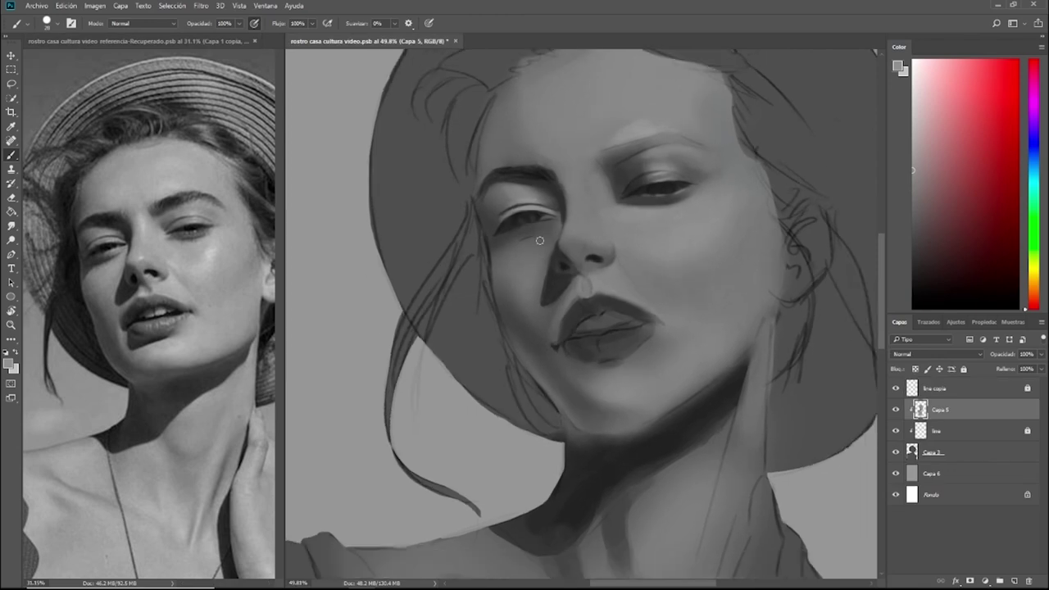
left_click(524, 201, "alt")
left_click(429, 23)
left_click_drag(477, 205, 491, 269)
key("alt")
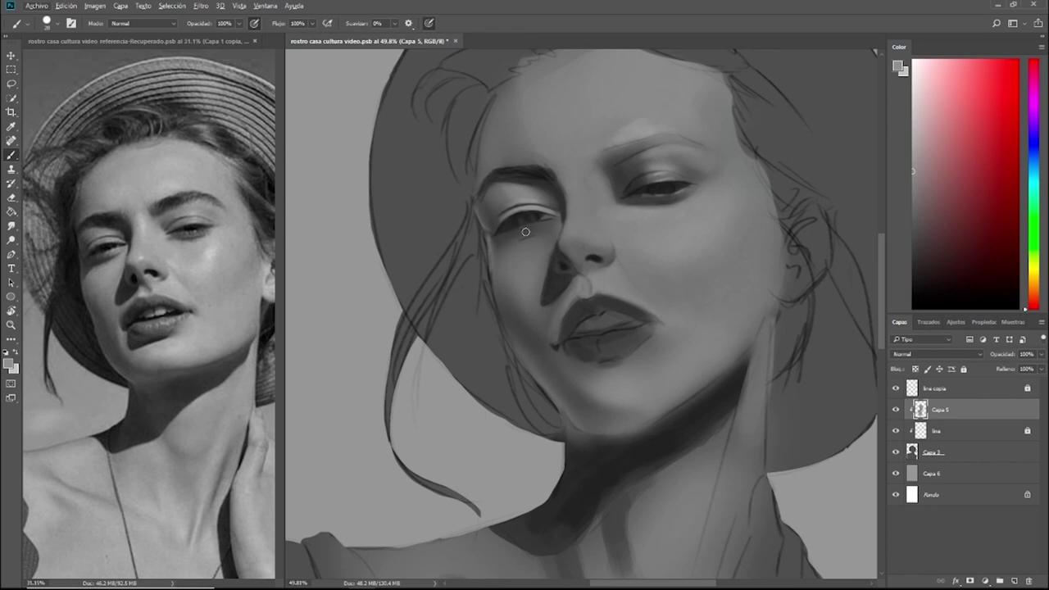
Shade the skin between the shadowed eyebrow and its upper lid in sampled gray, resizing the hard brush to 28 px.
right_click(540, 182)
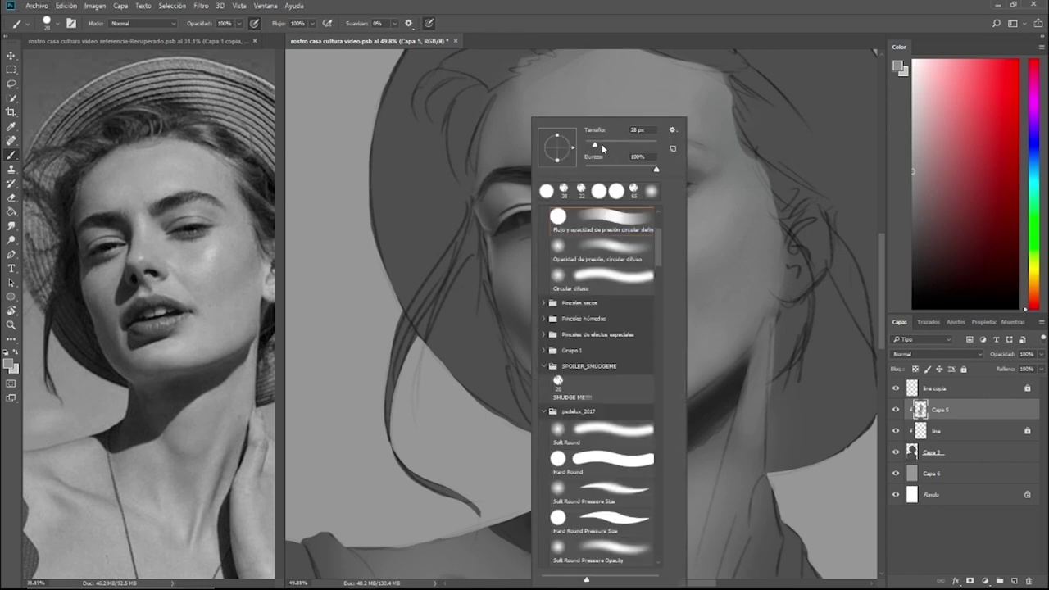
left_click(602, 144)
left_click(589, 145)
left_click(518, 194, "alt")
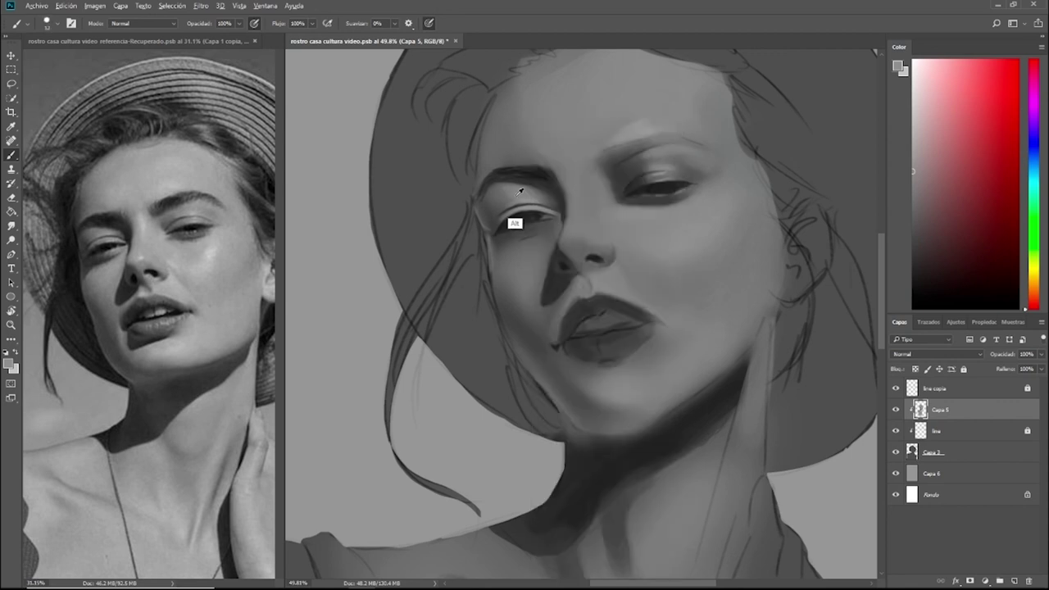
left_click(517, 195, "alt")
left_click_drag(505, 195, 511, 198)
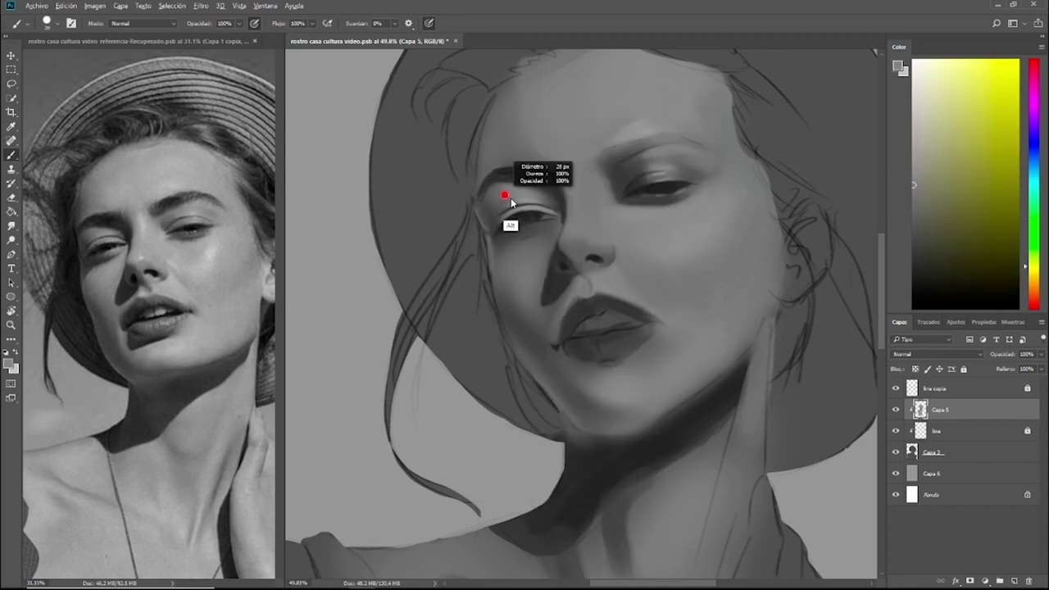
Paint the shadowed eye's lower lid in mid gray with a 10 px brush and darken its lash line with a 13 px brush.
right_click(508, 238)
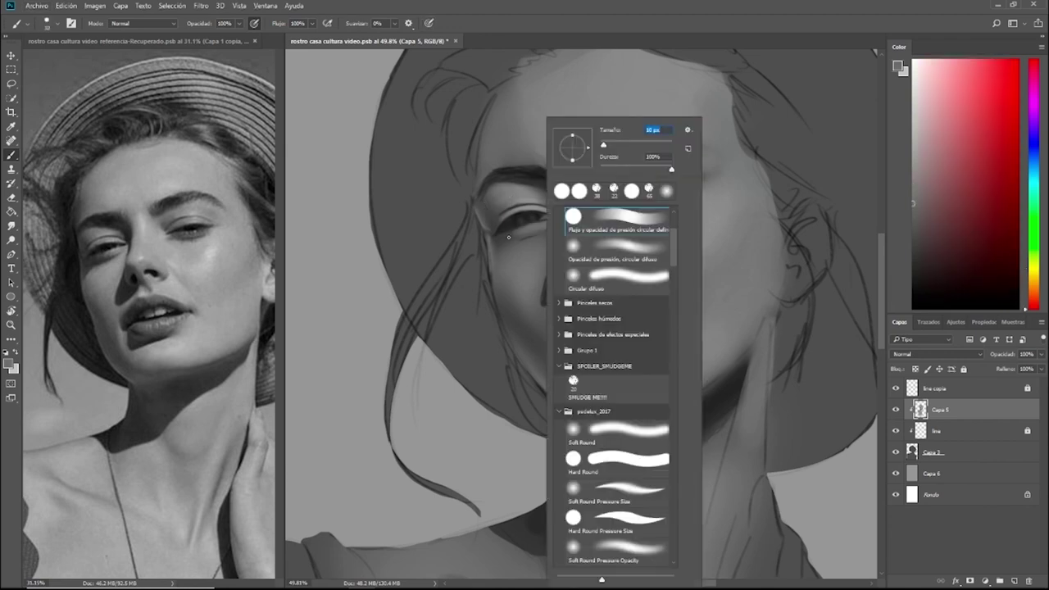
left_click(514, 231)
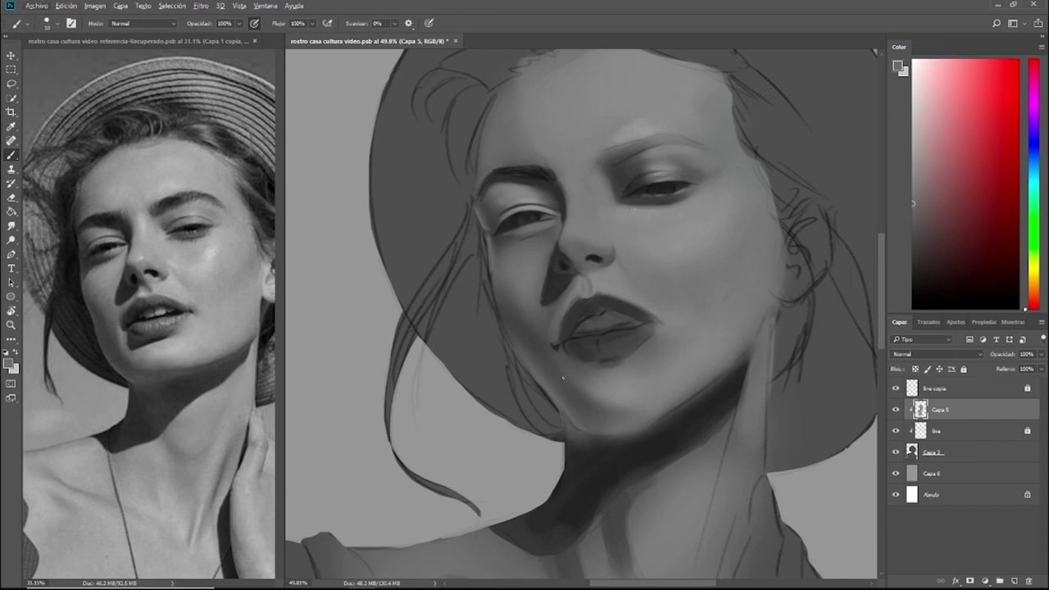
left_click(614, 461, "alt")
right_click(517, 230)
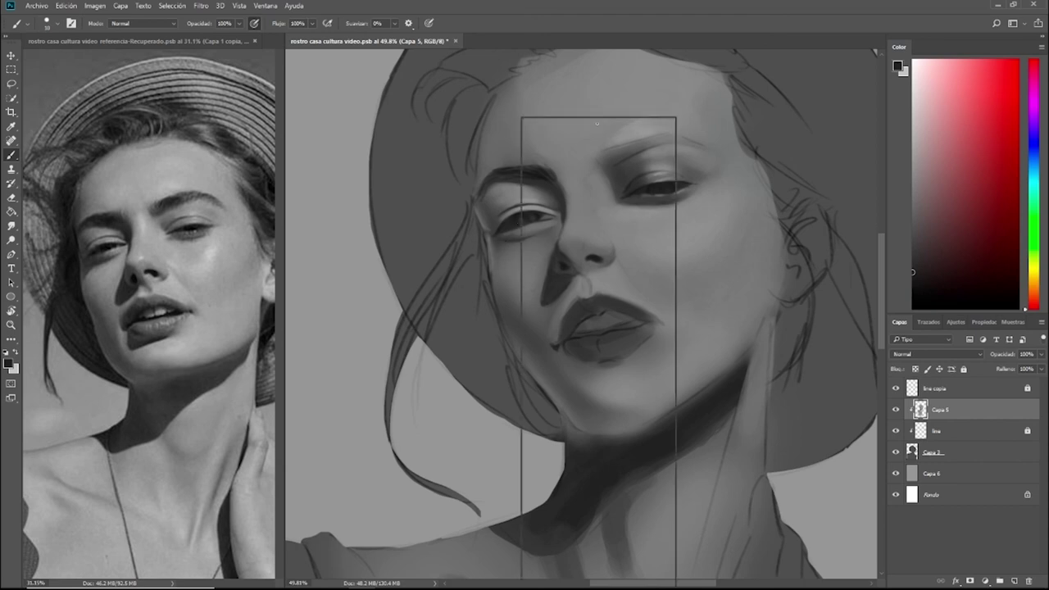
left_click_drag(578, 145, 579, 145)
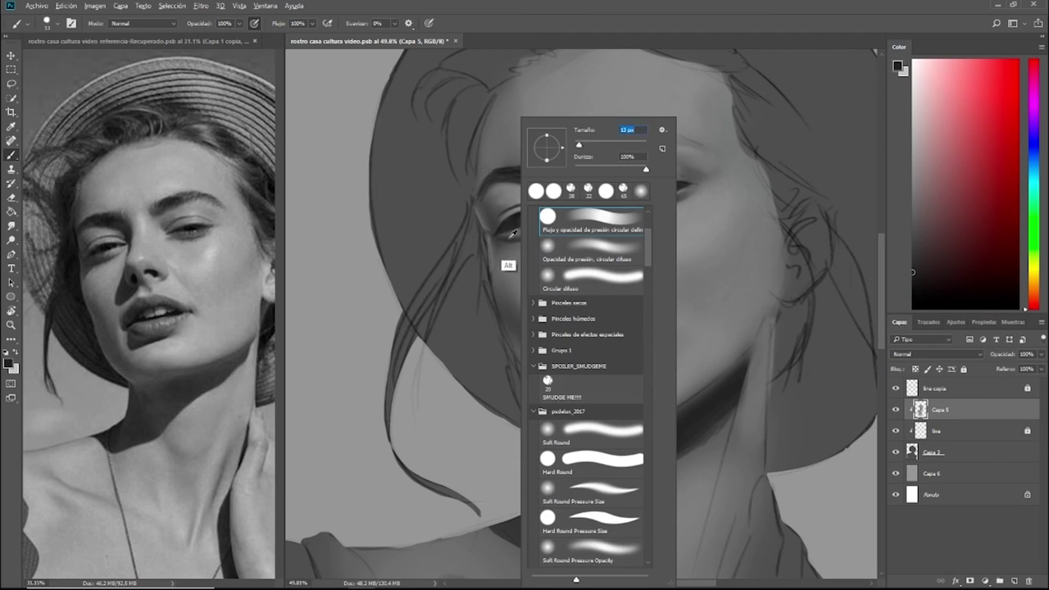
key("Return")
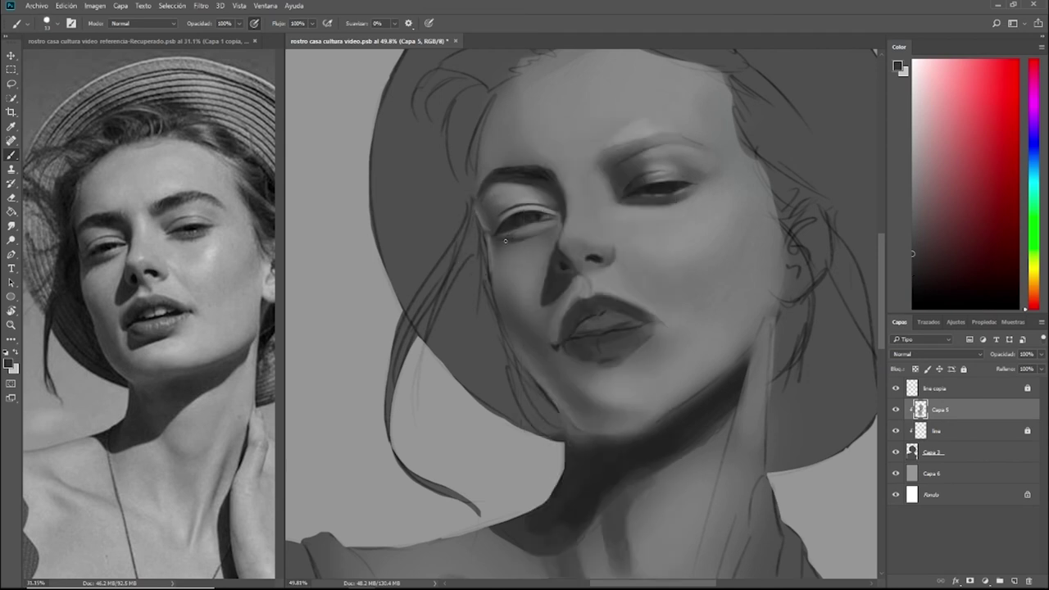
left_click(500, 236, "alt")
Add a light-gray rim to the shadowed eye's lower lid and touch up the eye in sampled dark gray.
scroll(562, 286, "down", 10)
scroll(571, 306, "up", 3)
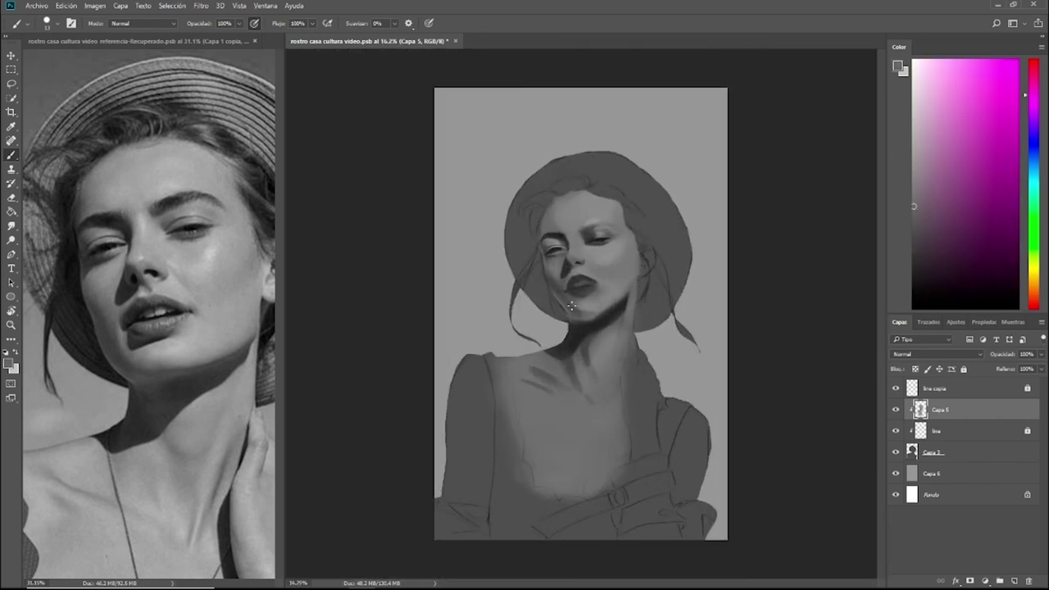
scroll(572, 305, "up", 5)
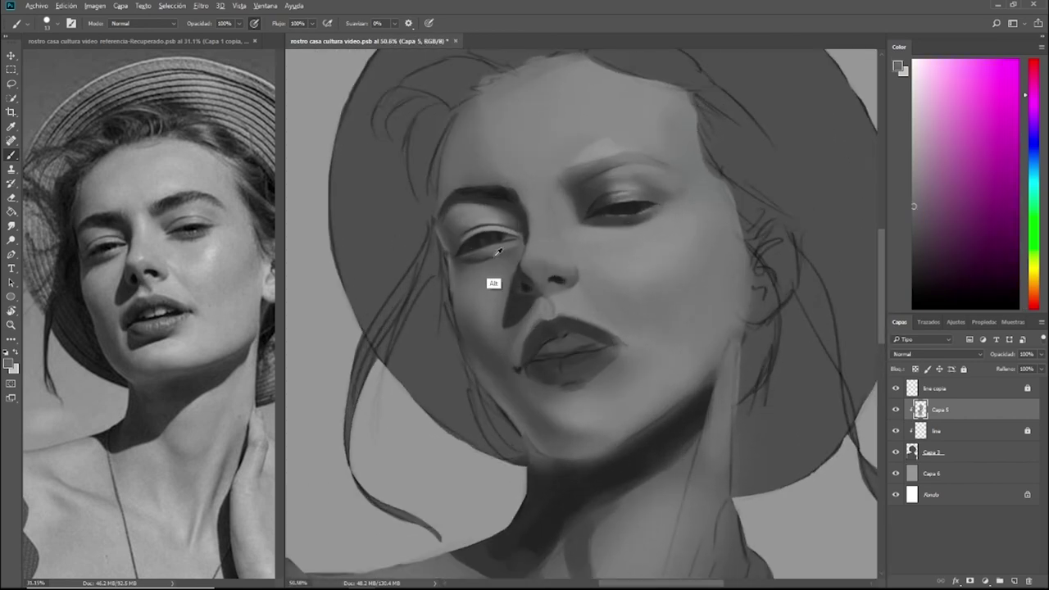
left_click(491, 284, "alt")
left_click_drag(903, 174, 903, 153)
right_click(483, 246)
left_click(428, 23)
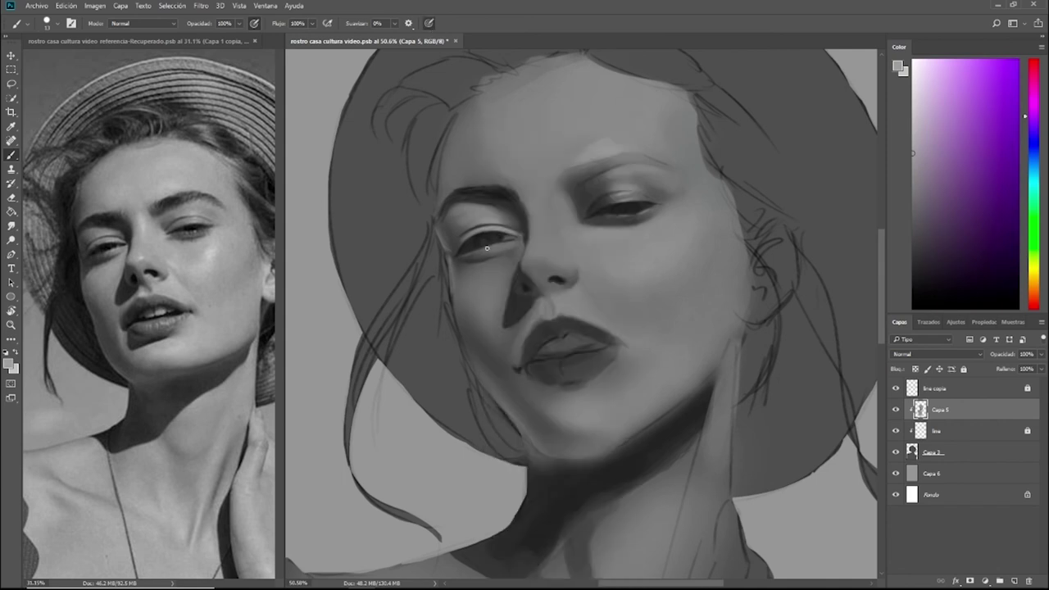
left_click(493, 242, "alt")
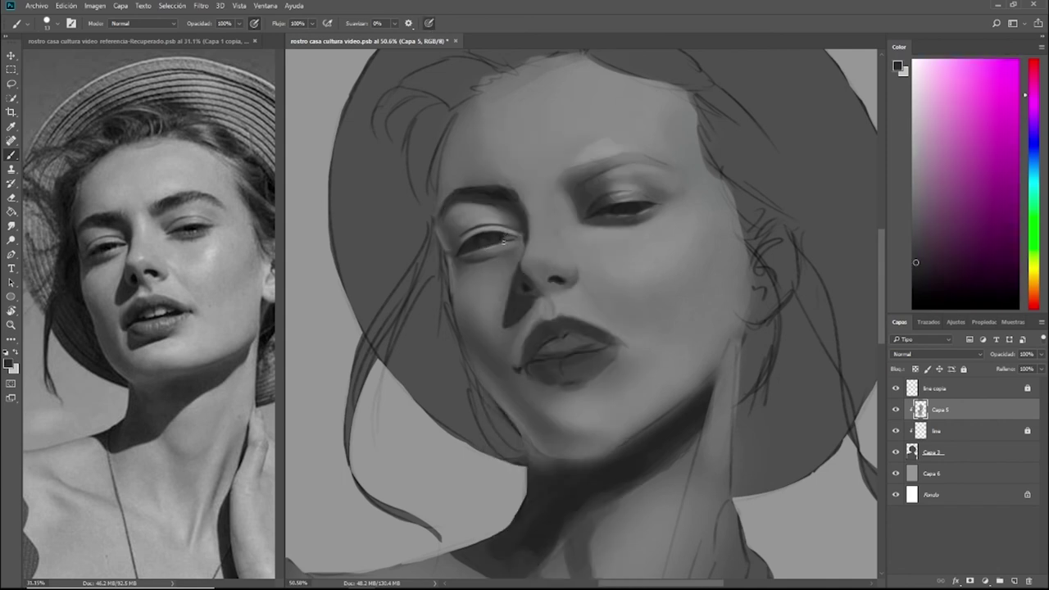
Paint a dark-gray shadow from the shadowed eye's outer corner to the temple, enlarging the brush to 27 px.
left_click(522, 351, "alt")
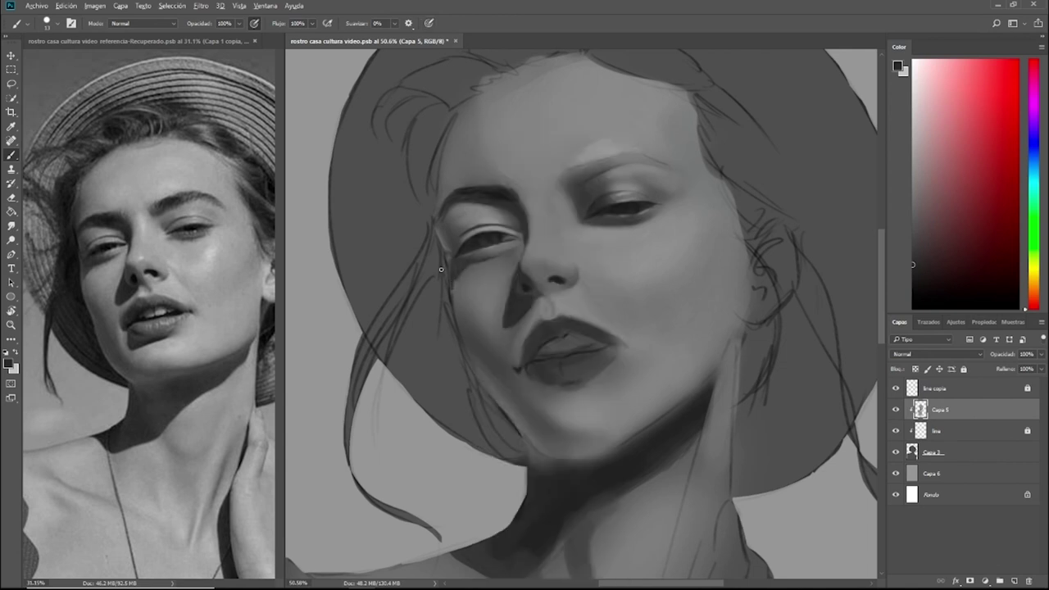
scroll(448, 276, "down", 6)
right_click(489, 302)
left_click_drag(517, 143, 527, 142)
left_click(453, 286)
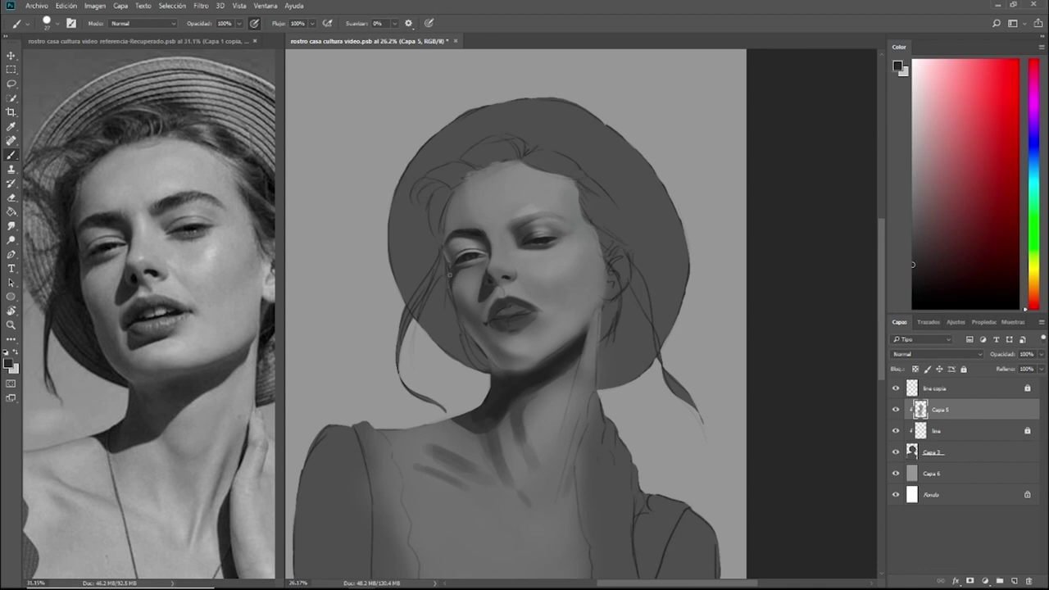
key("e")
right_click(438, 271)
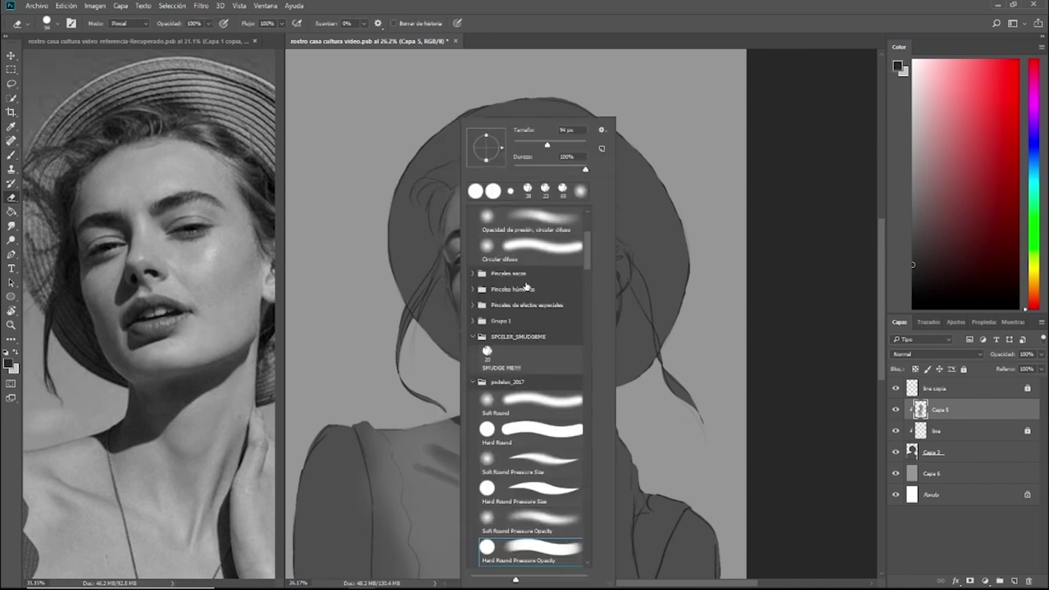
scroll(526, 286, "up", 3)
key("Escape")
key("b")
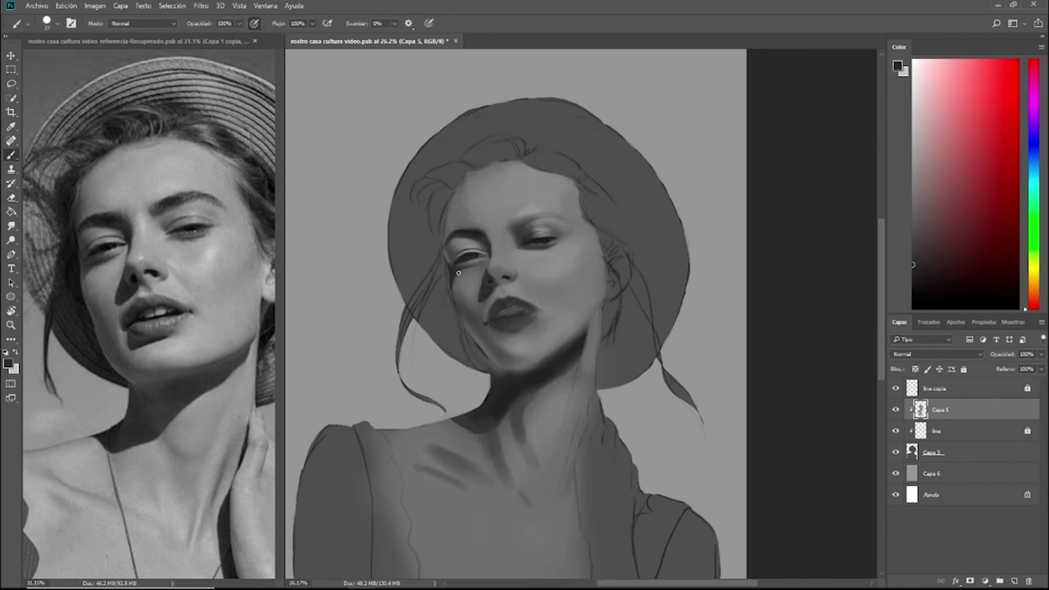
Blend the shadow beneath the shadowed eye into the cheek using sampled dark to light grays and a larger brush.
left_click(453, 276, "alt")
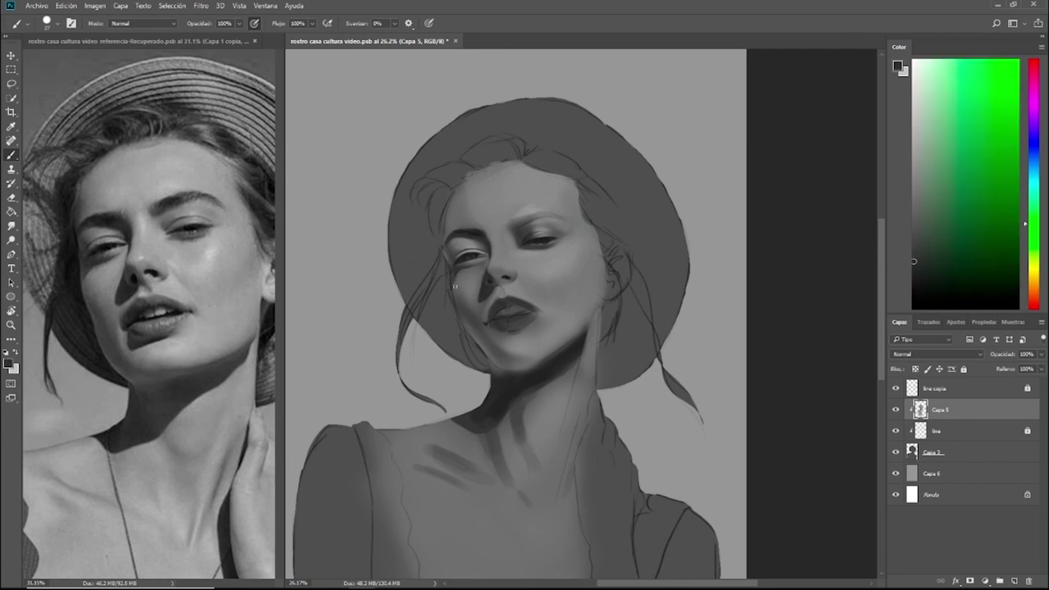
left_click(456, 280, "alt")
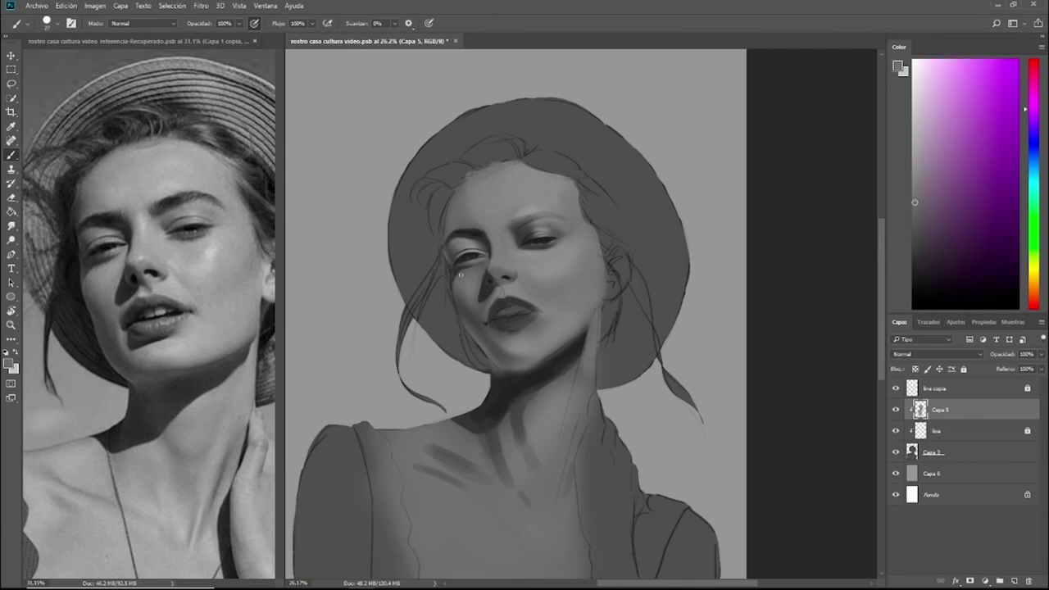
left_click(463, 270, "alt")
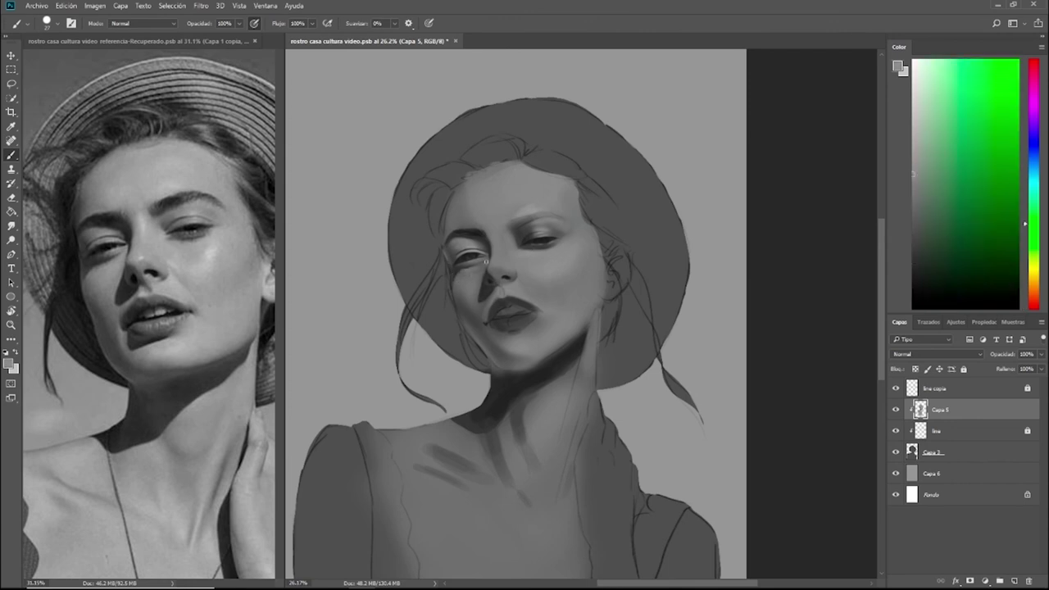
left_click_drag(468, 279, 476, 277)
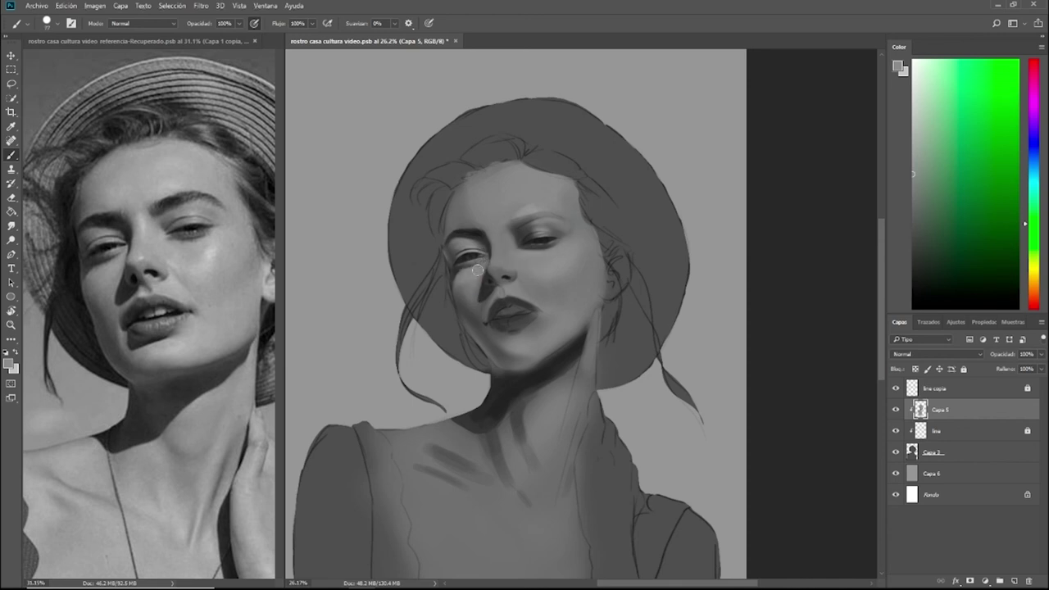